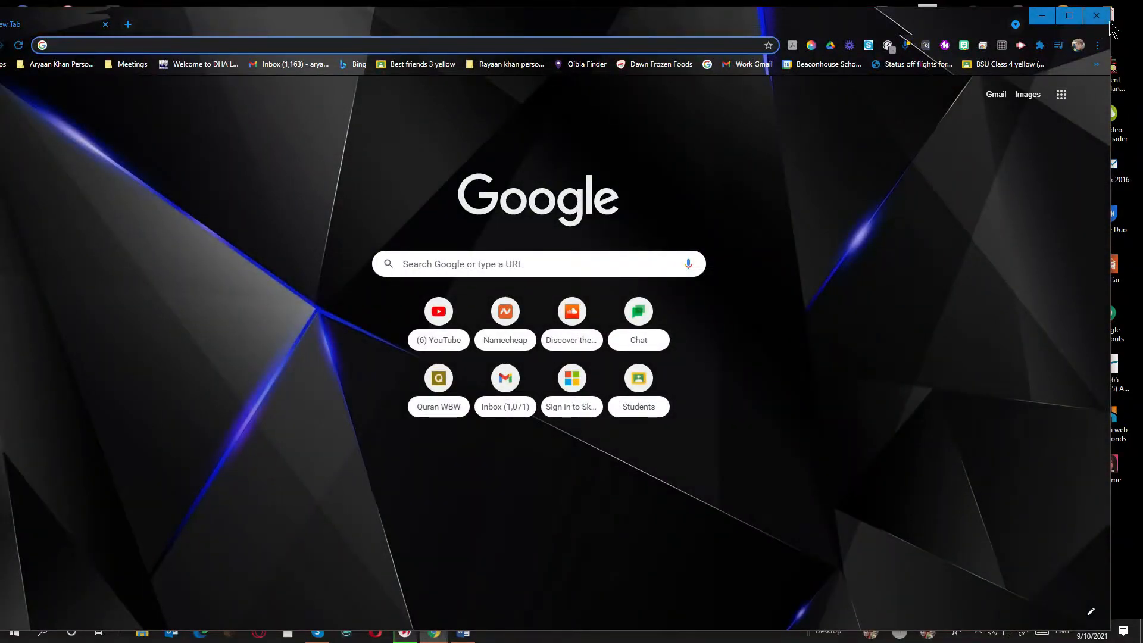
# Maximize Chrome and search Google for 'google classroom'
pyautogui.click(1069, 17)
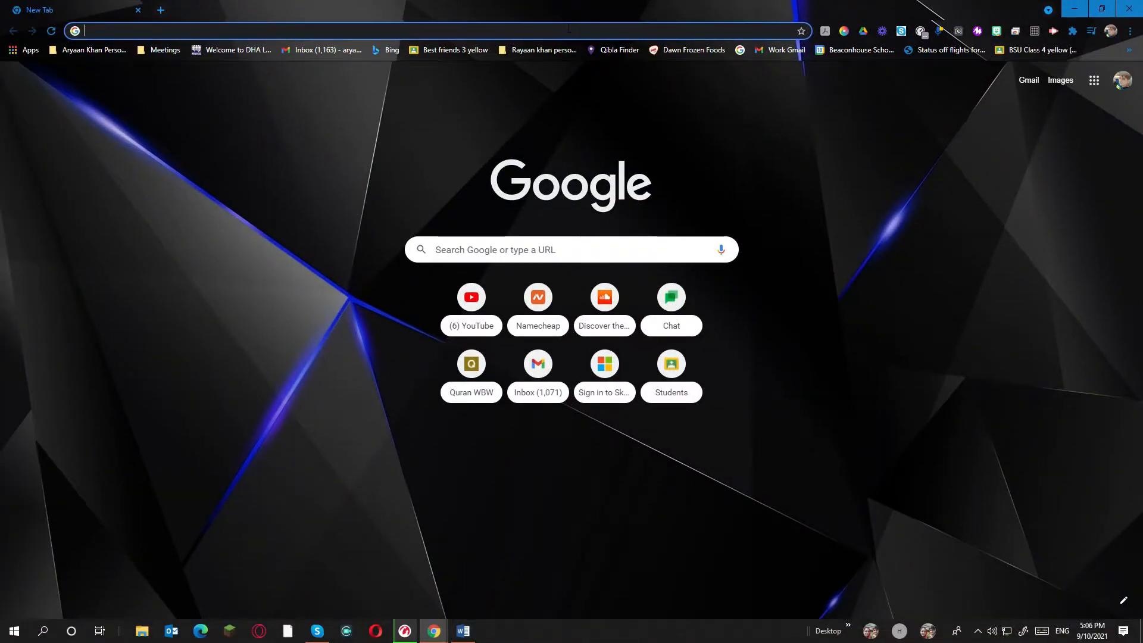
pyautogui.click(569, 28)
pyautogui.write('go')
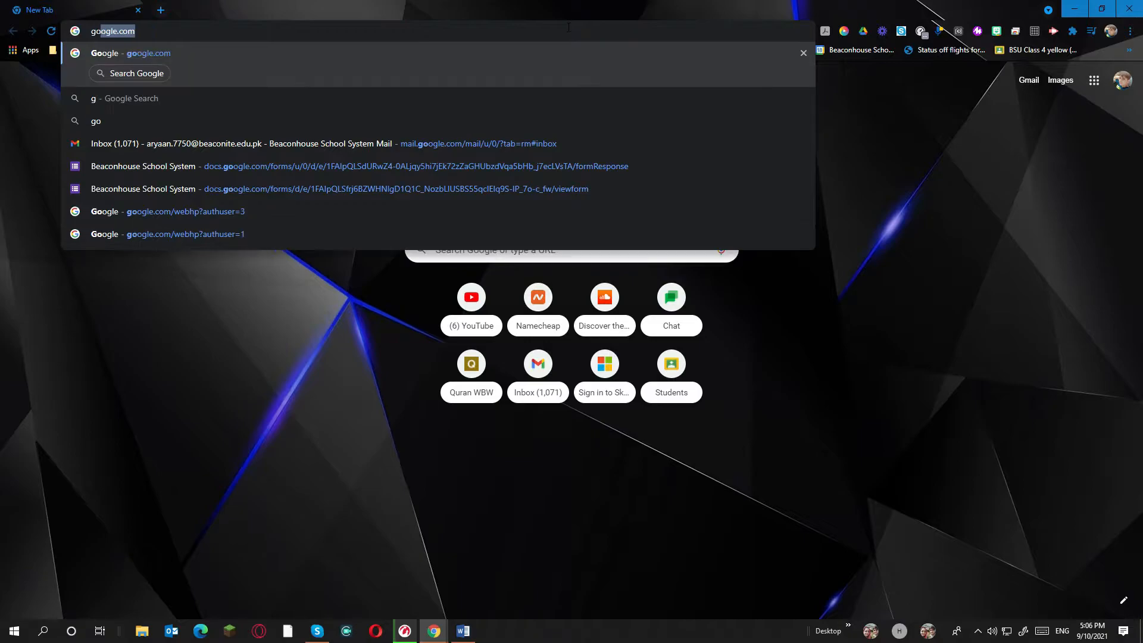
pyautogui.write('ogle c')
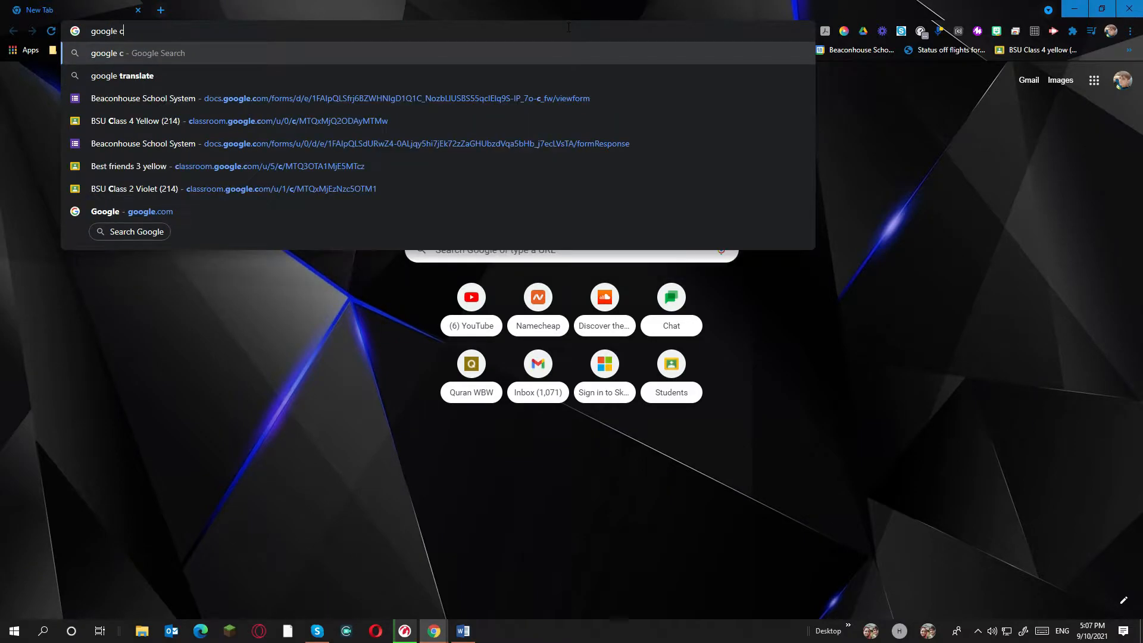
pyautogui.write('lassroom')
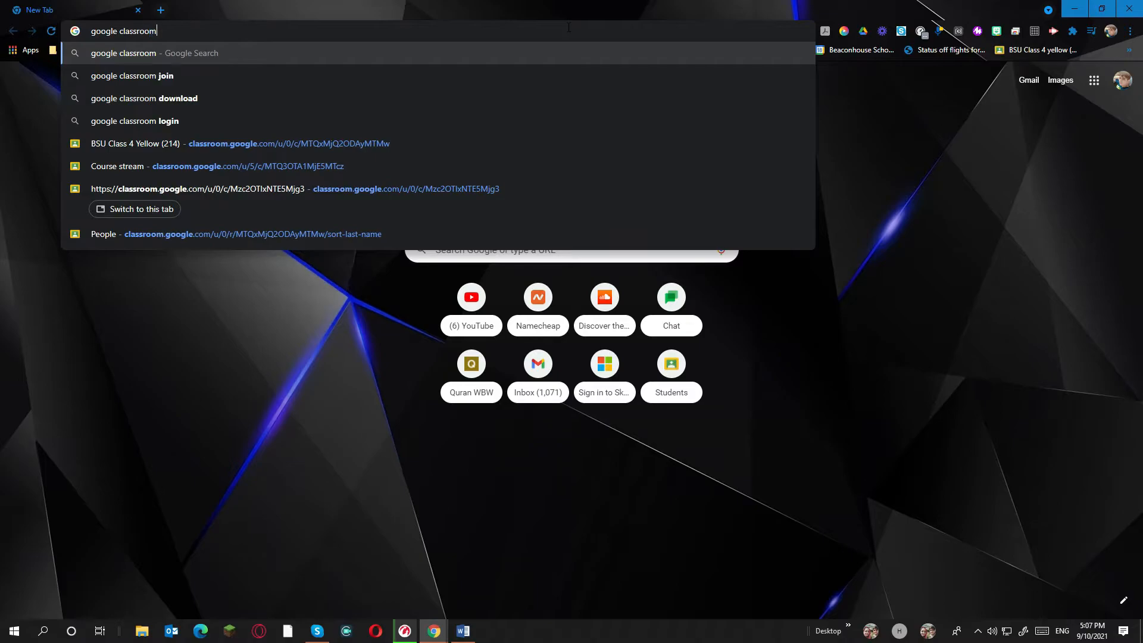
pyautogui.press('Return')
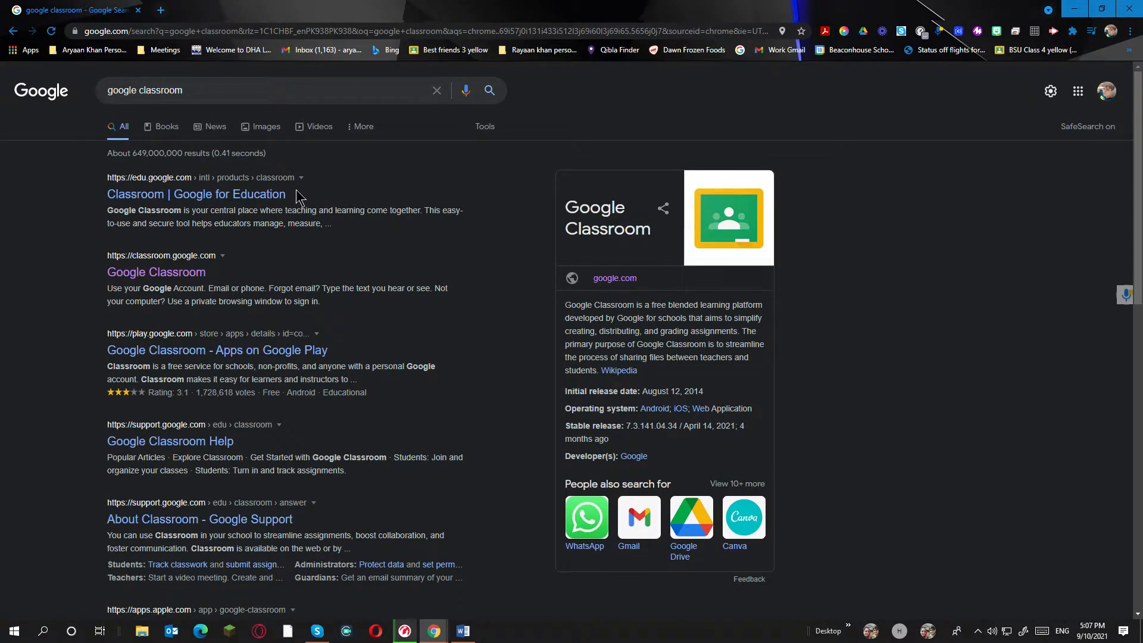
# Open the 'Classroom | Google for Education' search result
pyautogui.moveTo(296, 189); pyautogui.dragTo(166, 198)
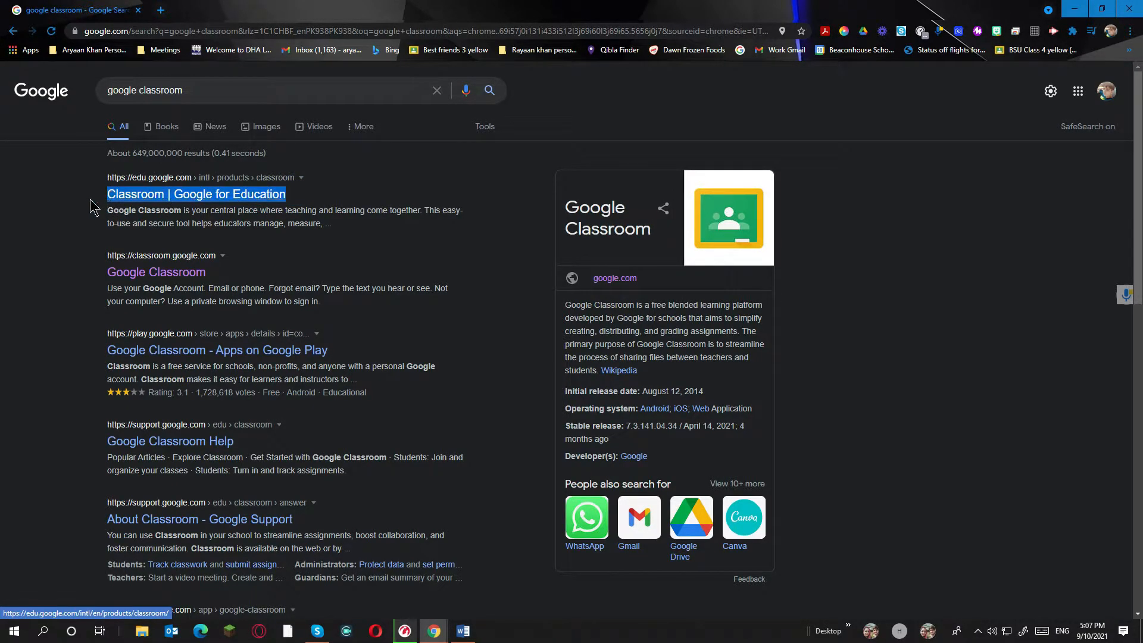
pyautogui.click(89, 200)
pyautogui.click(150, 201)
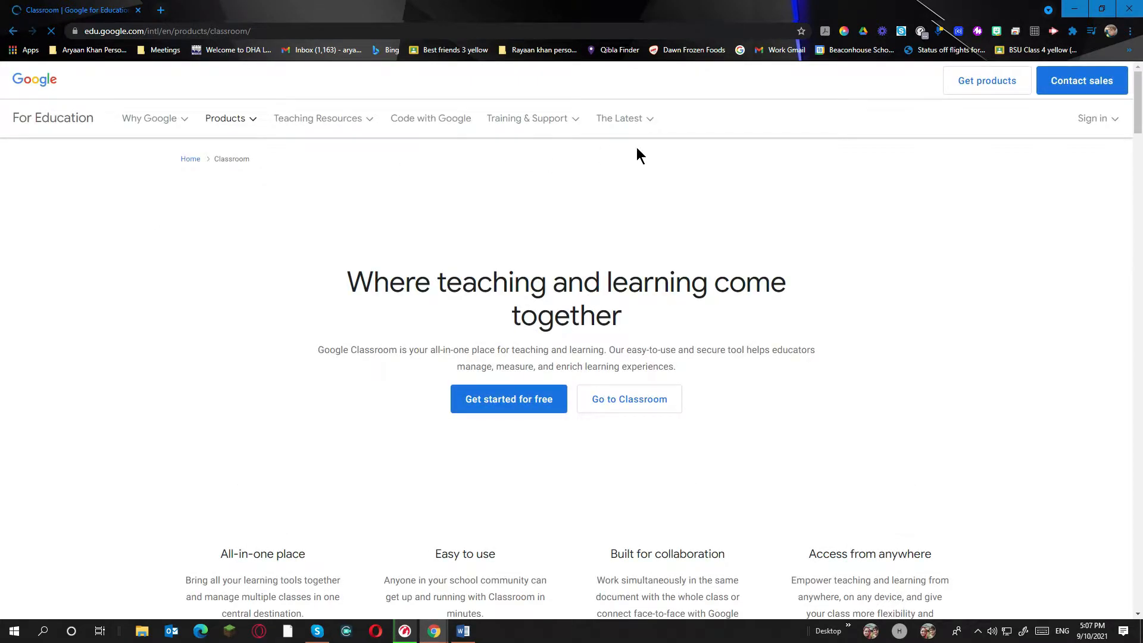
# Go to Classroom from the product page, opening the class list in a new tab
pyautogui.scroll(-5, 595, 256)
pyautogui.scroll(5, 766, 274)
pyautogui.scroll(1, 701, 247)
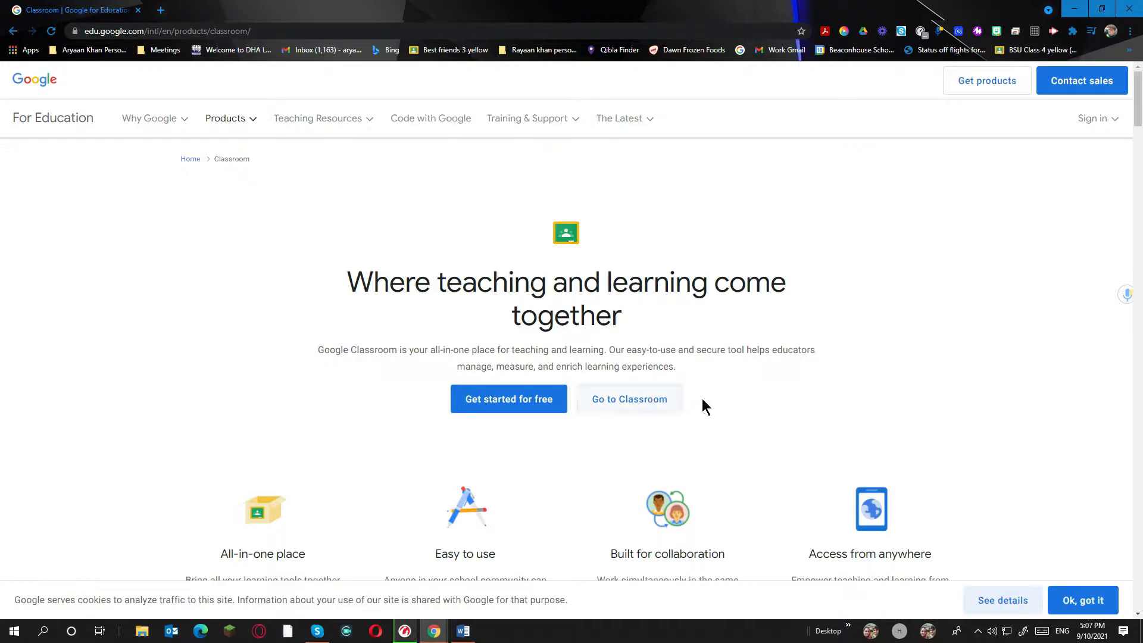
pyautogui.moveTo(700, 402); pyautogui.dragTo(634, 402)
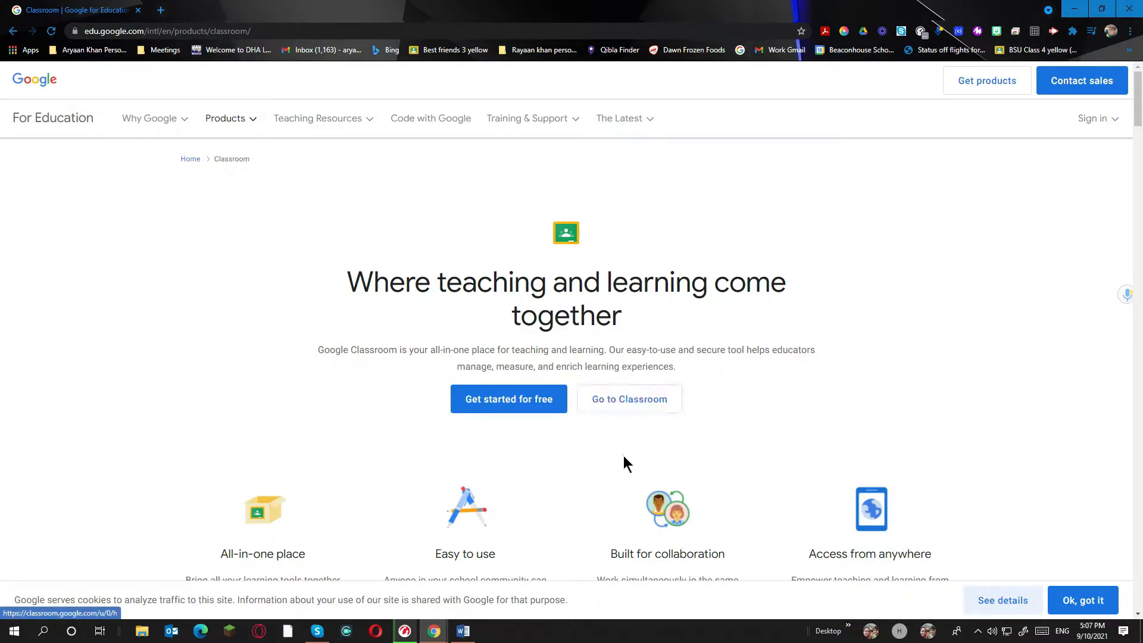
pyautogui.click(626, 416)
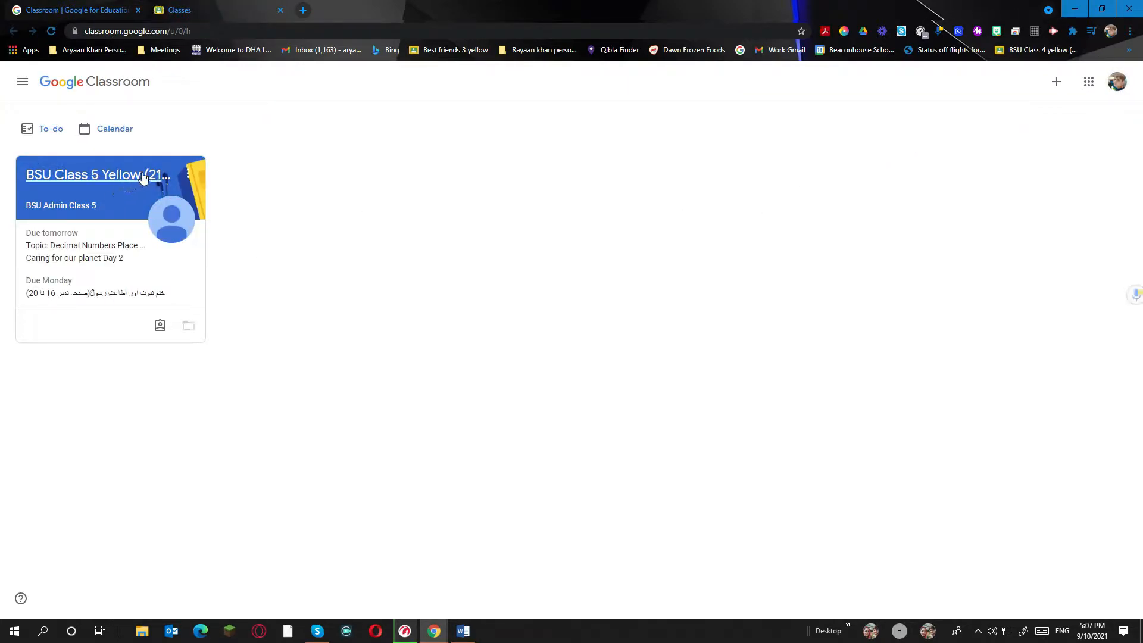
# Check the signed-in account, open BSU Class 5 Yellow (214), then return to the class list
pyautogui.click(1120, 84)
pyautogui.click(522, 188)
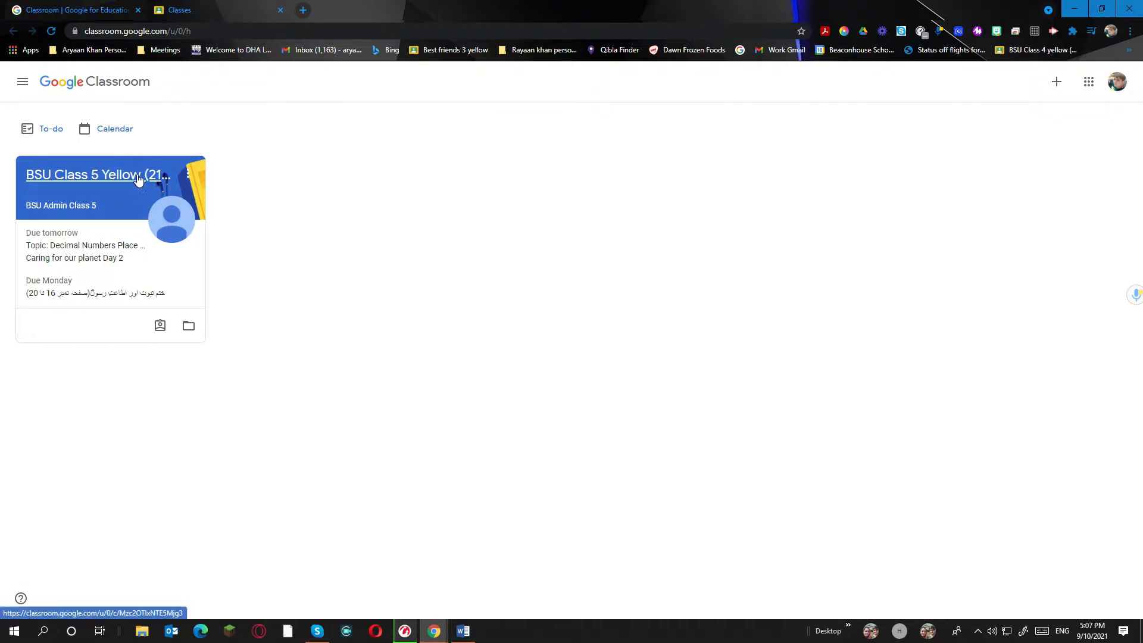
pyautogui.click(138, 178)
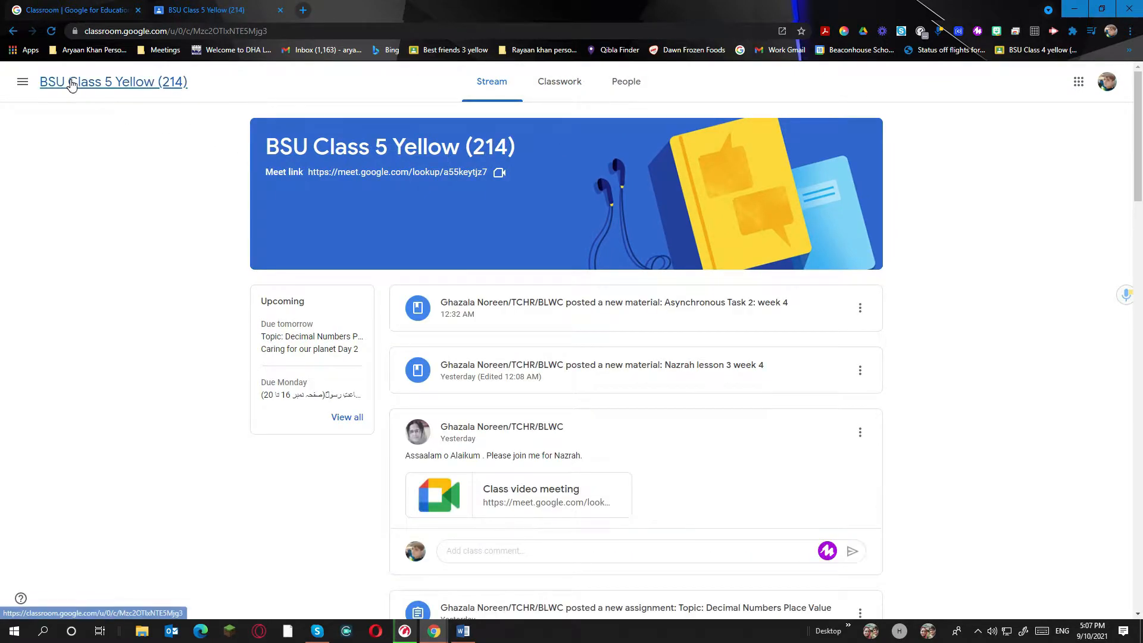
pyautogui.click(24, 82)
pyautogui.click(34, 88)
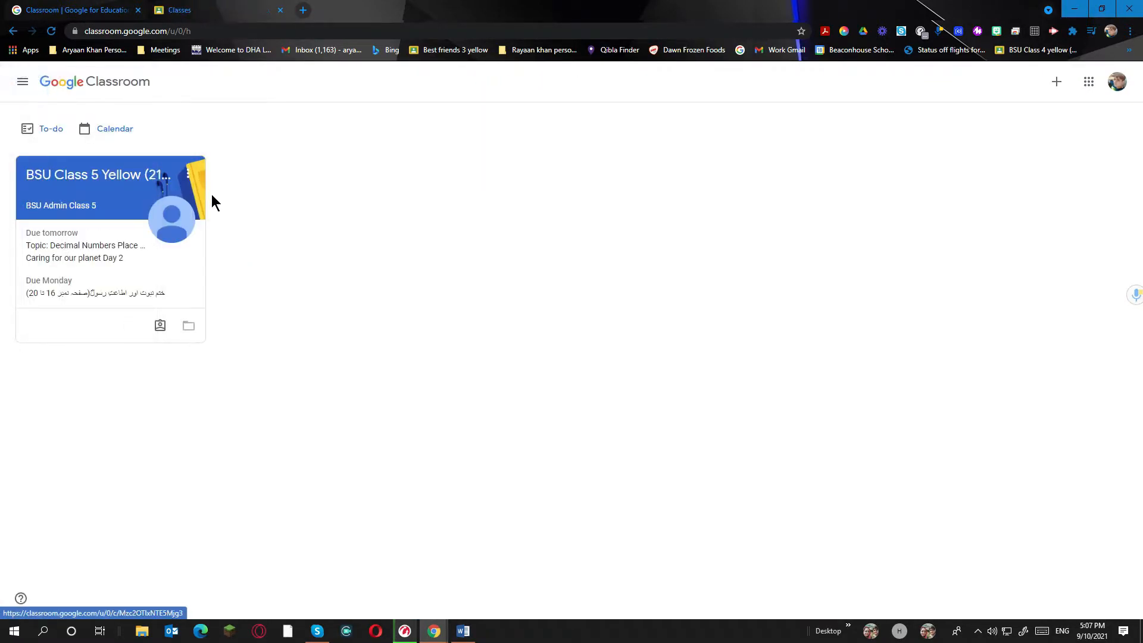
# Review the signed-in accounts again and reopen the BSU Class 5 Yellow (214) stream
pyautogui.click(1118, 82)
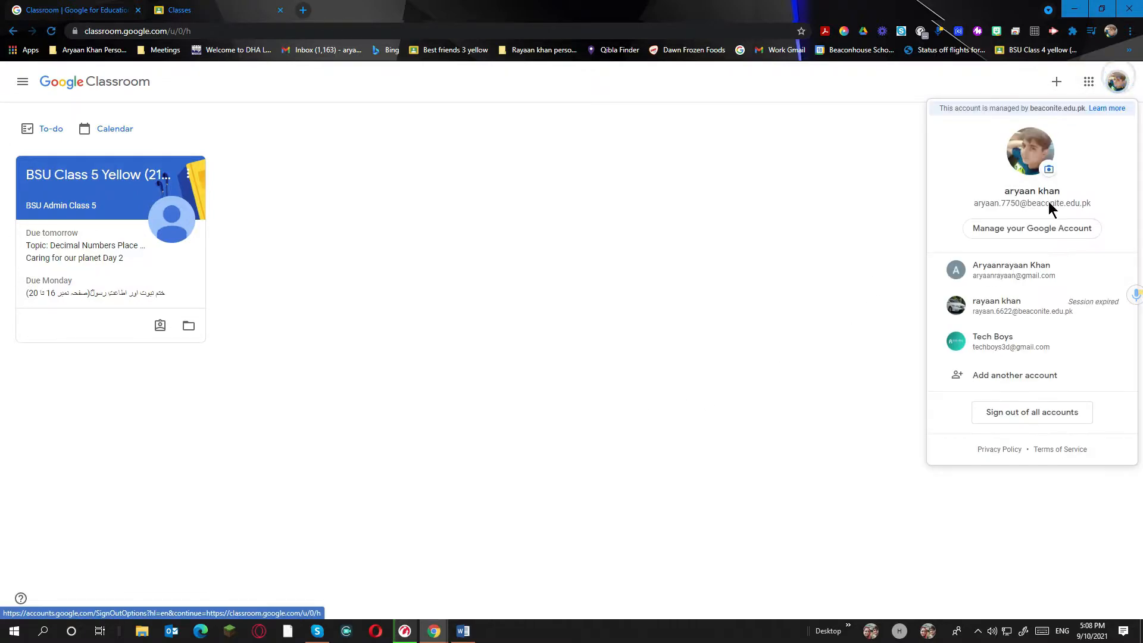
pyautogui.click(836, 222)
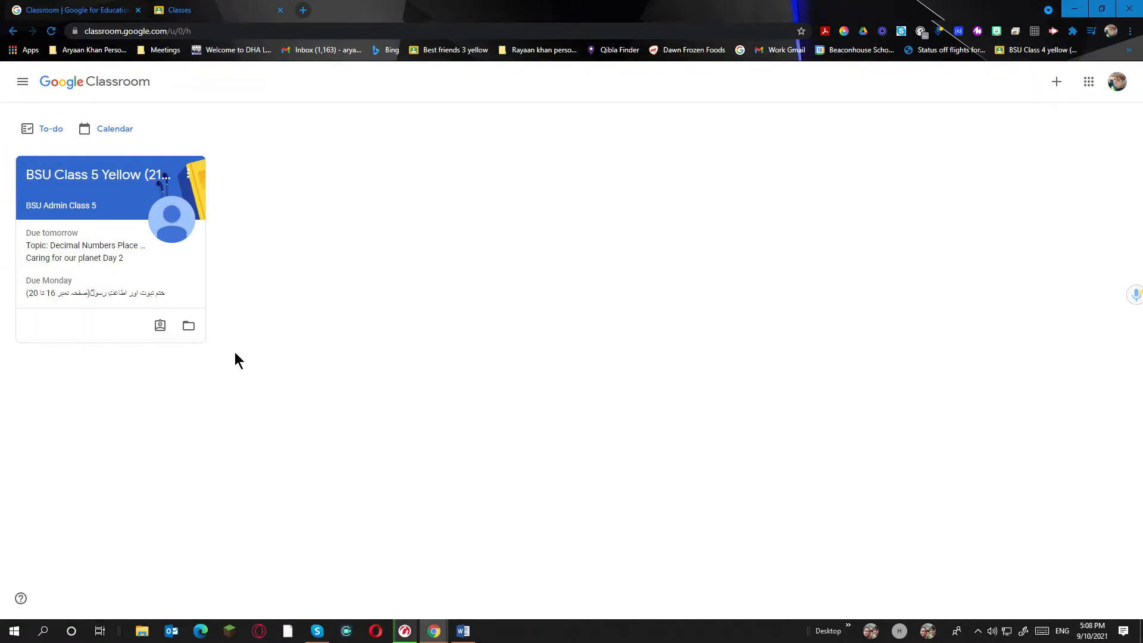
pyautogui.click(125, 180)
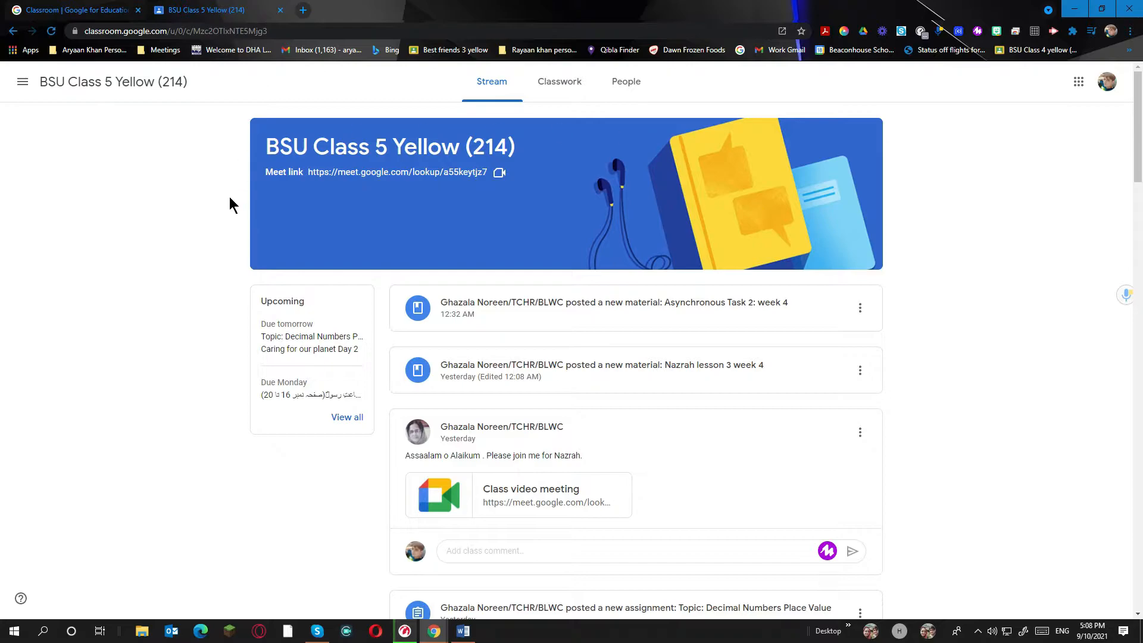
pyautogui.scroll(-15, 724, 484)
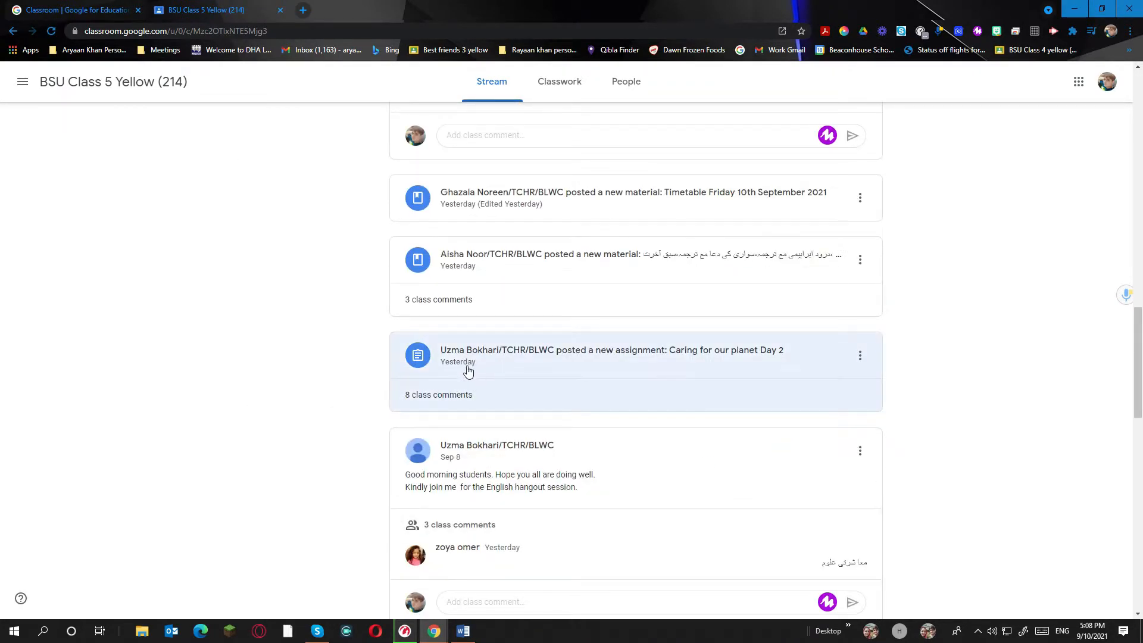
pyautogui.scroll(4, 557, 274)
pyautogui.scroll(-3, 494, 467)
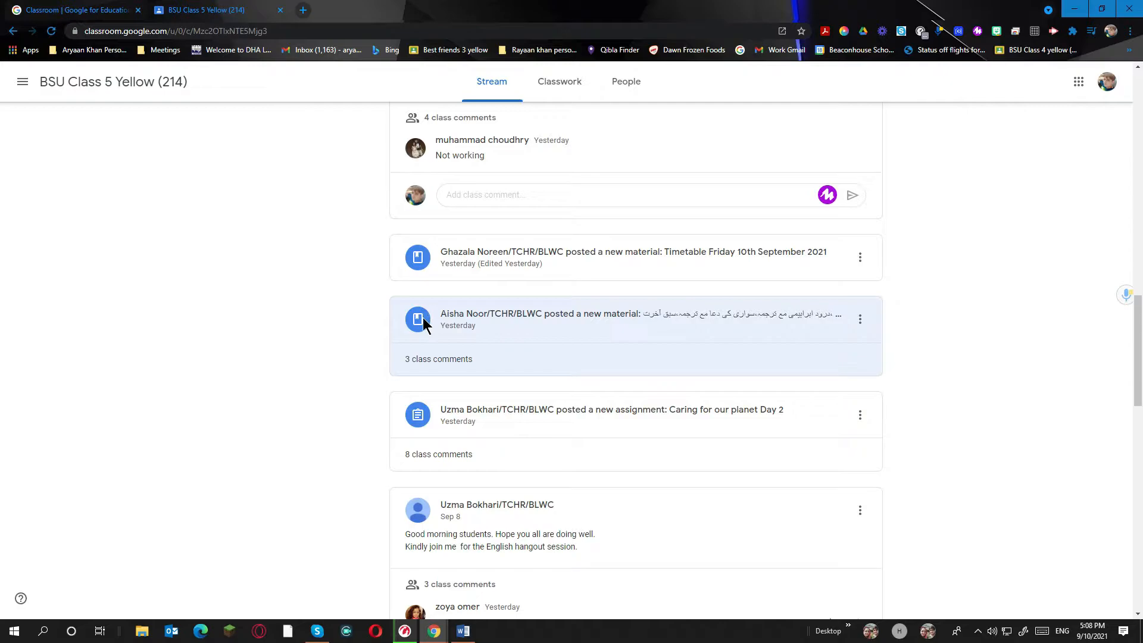
pyautogui.scroll(5, 424, 322)
pyautogui.scroll(-15, 427, 330)
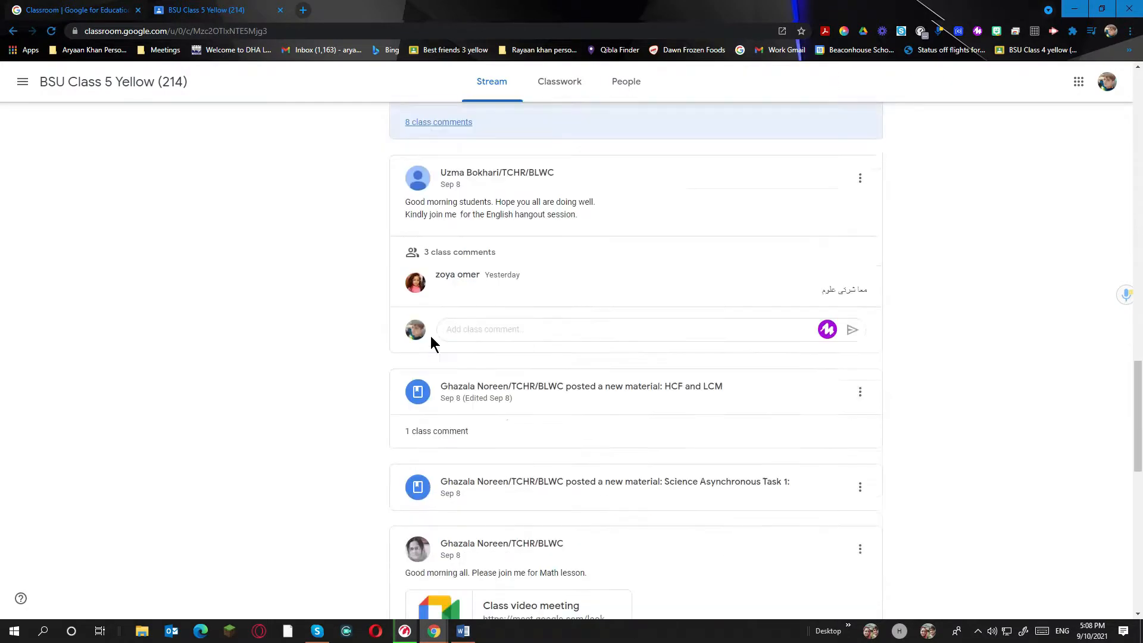
pyautogui.scroll(-6, 433, 342)
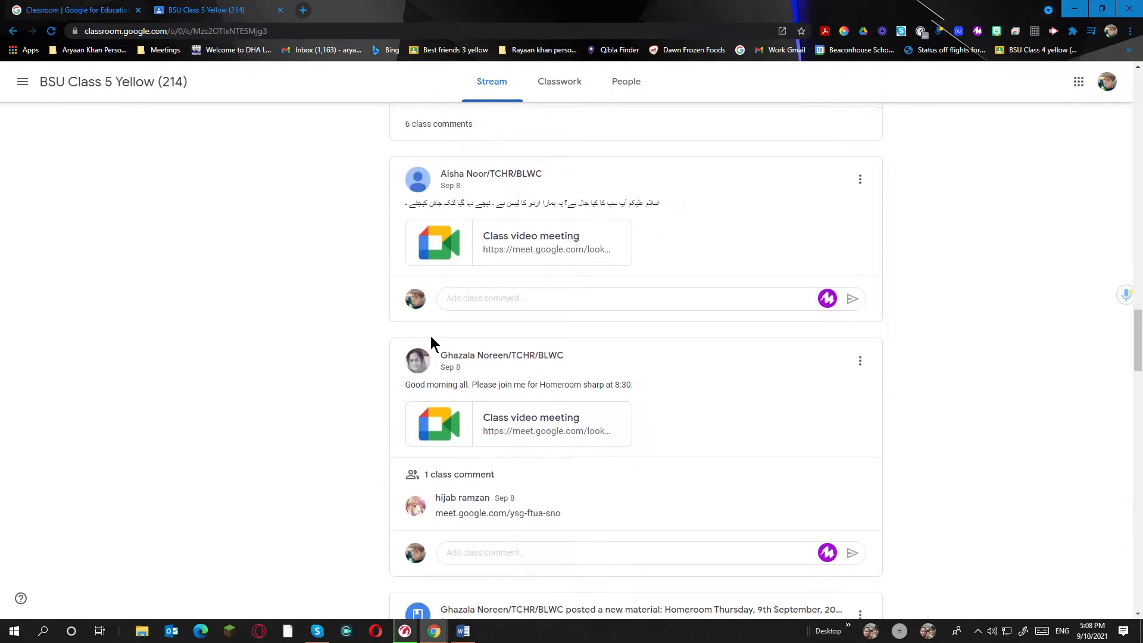
pyautogui.scroll(-1, 470, 303)
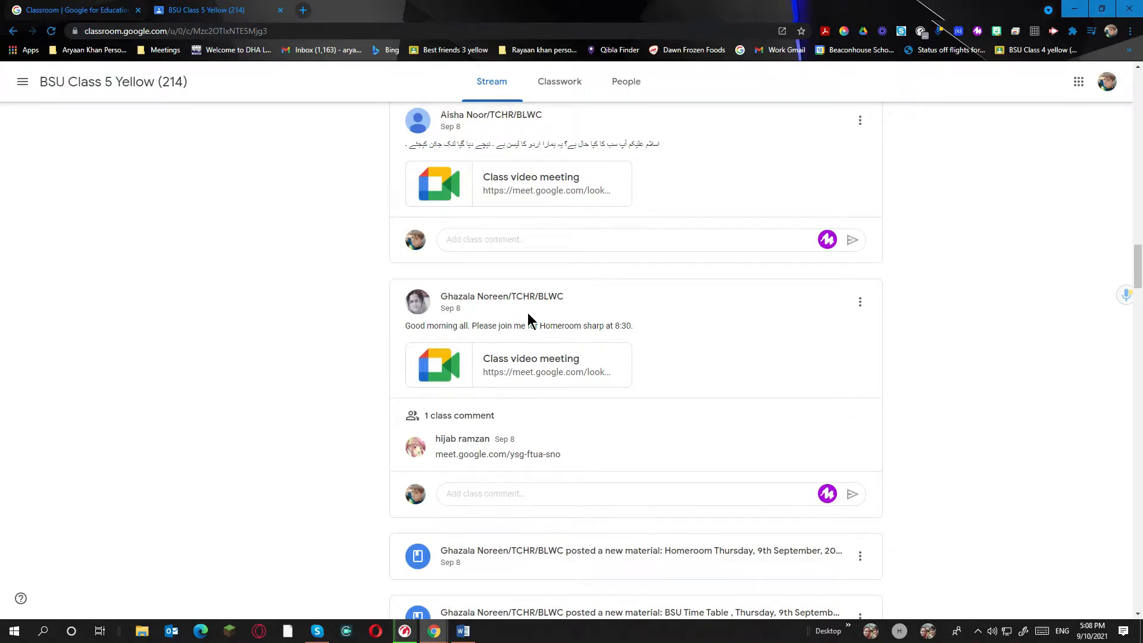
pyautogui.scroll(-10, 530, 325)
pyautogui.scroll(-12, 530, 326)
pyautogui.scroll(-12, 530, 331)
pyautogui.scroll(-12, 530, 329)
pyautogui.scroll(-12, 530, 330)
pyautogui.scroll(-12, 530, 327)
pyautogui.scroll(-12, 530, 325)
pyautogui.scroll(-12, 530, 331)
pyautogui.scroll(-12, 530, 329)
pyautogui.scroll(-5, 531, 330)
pyautogui.scroll(4, 531, 330)
pyautogui.scroll(-4, 532, 331)
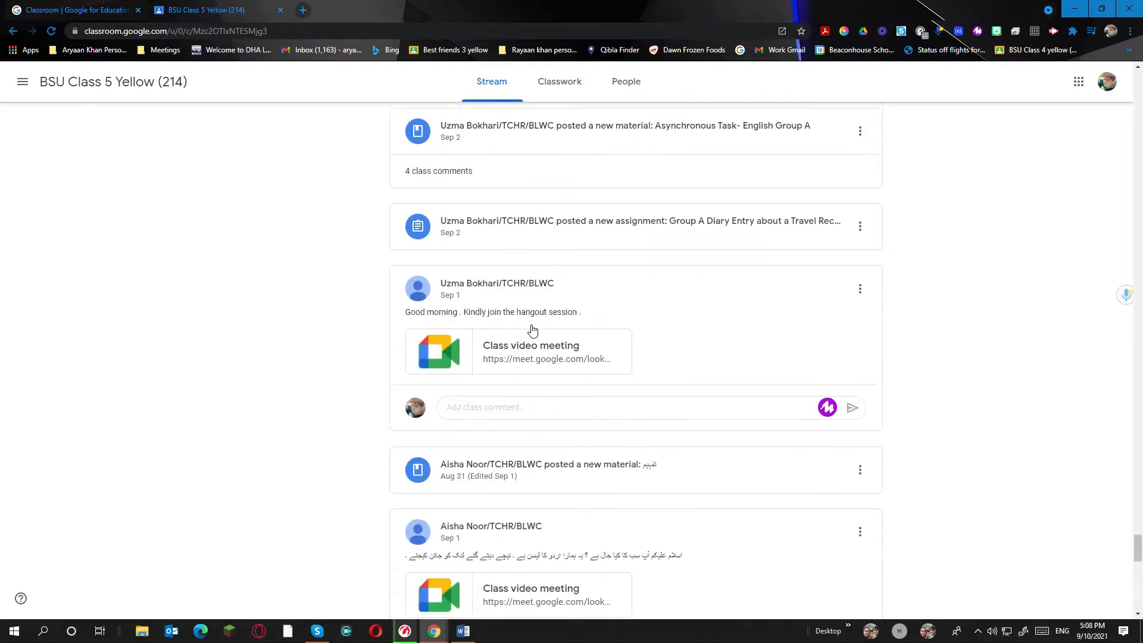
pyautogui.scroll(-14, 533, 331)
pyautogui.scroll(-12, 532, 330)
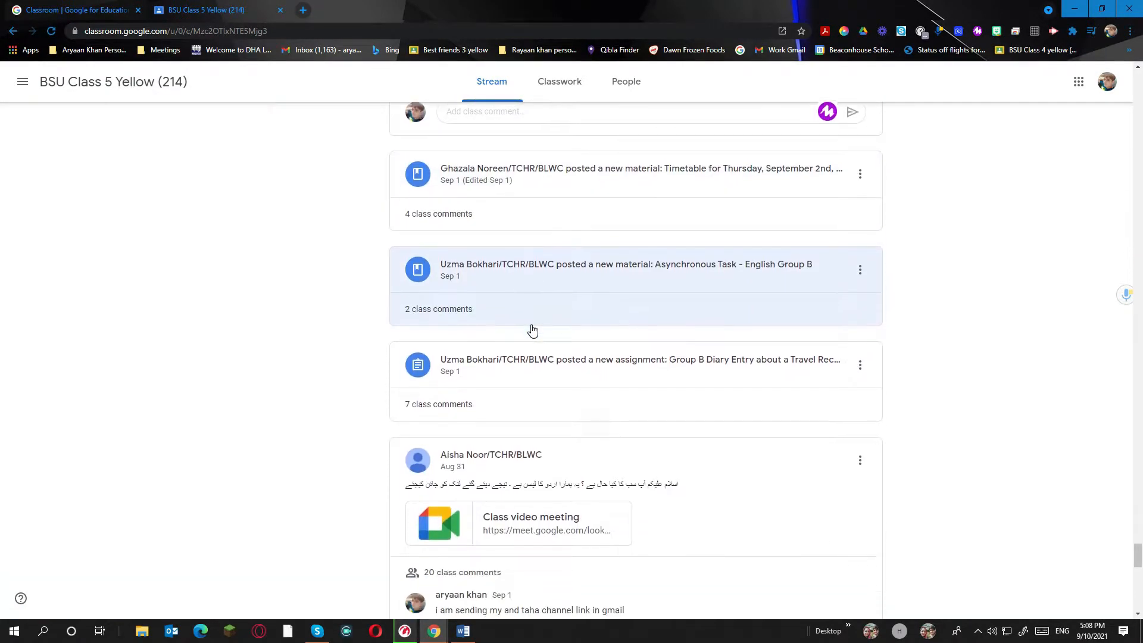
pyautogui.scroll(-12, 533, 331)
pyautogui.scroll(-11, 532, 331)
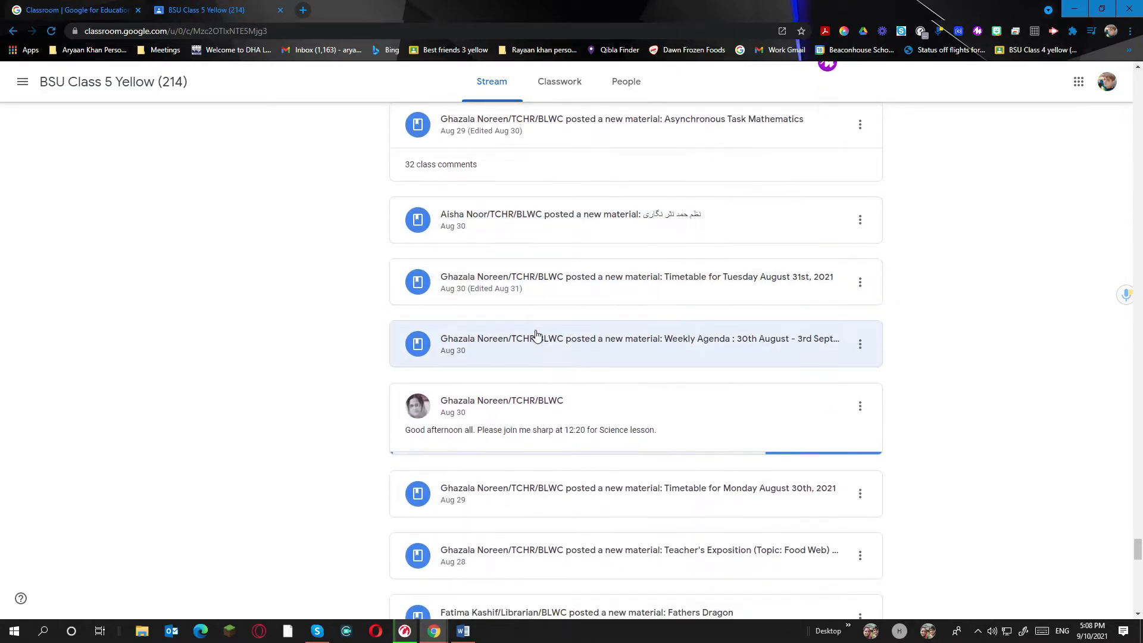
pyautogui.scroll(-12, 536, 336)
pyautogui.scroll(-12, 536, 337)
pyautogui.scroll(-12, 536, 337)
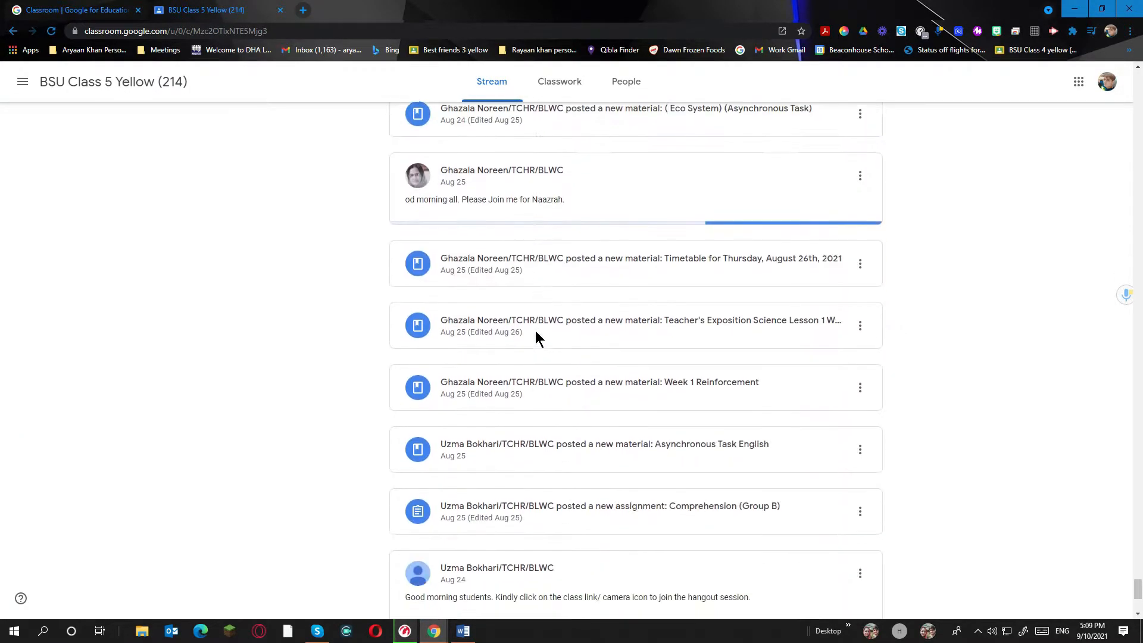
pyautogui.scroll(-10, 536, 335)
pyautogui.scroll(6, 542, 340)
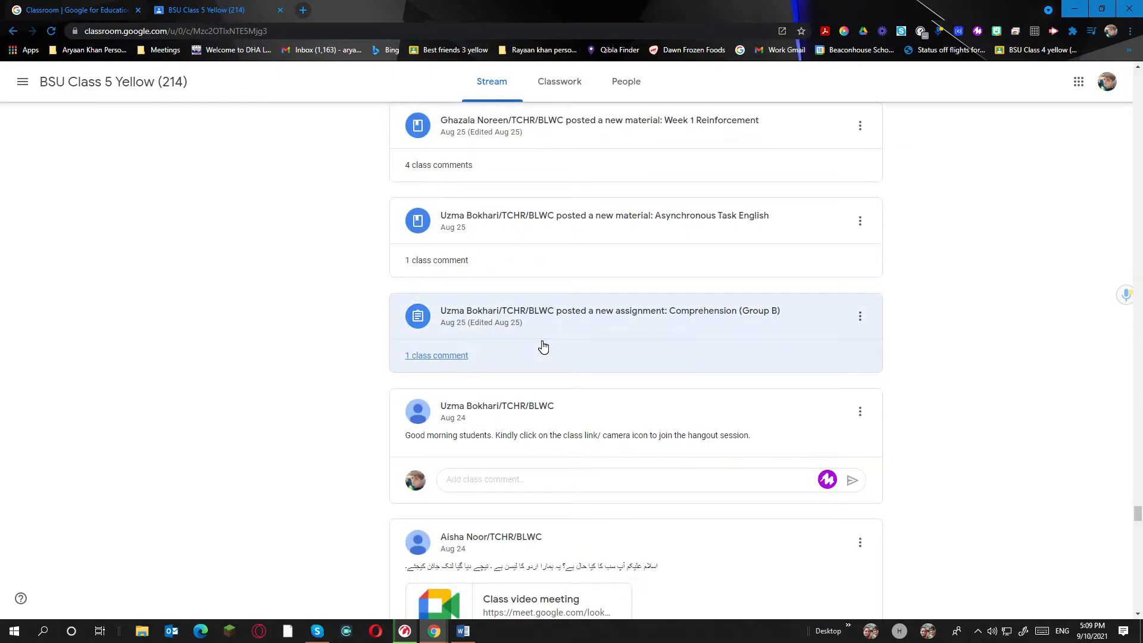
pyautogui.scroll(-10, 543, 347)
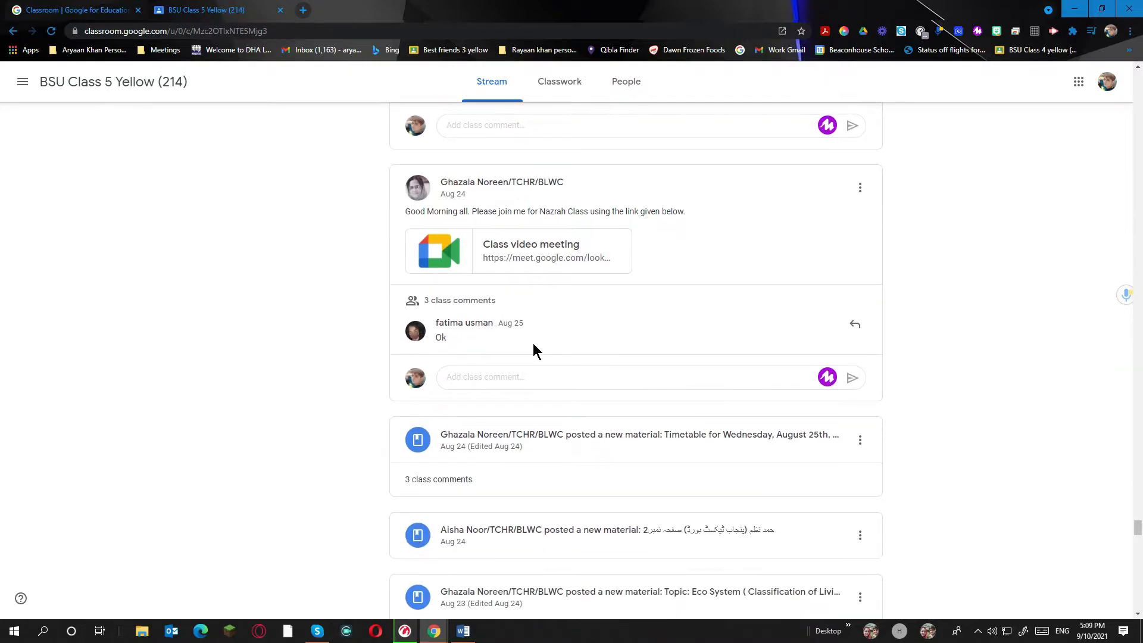
pyautogui.scroll(-10, 540, 354)
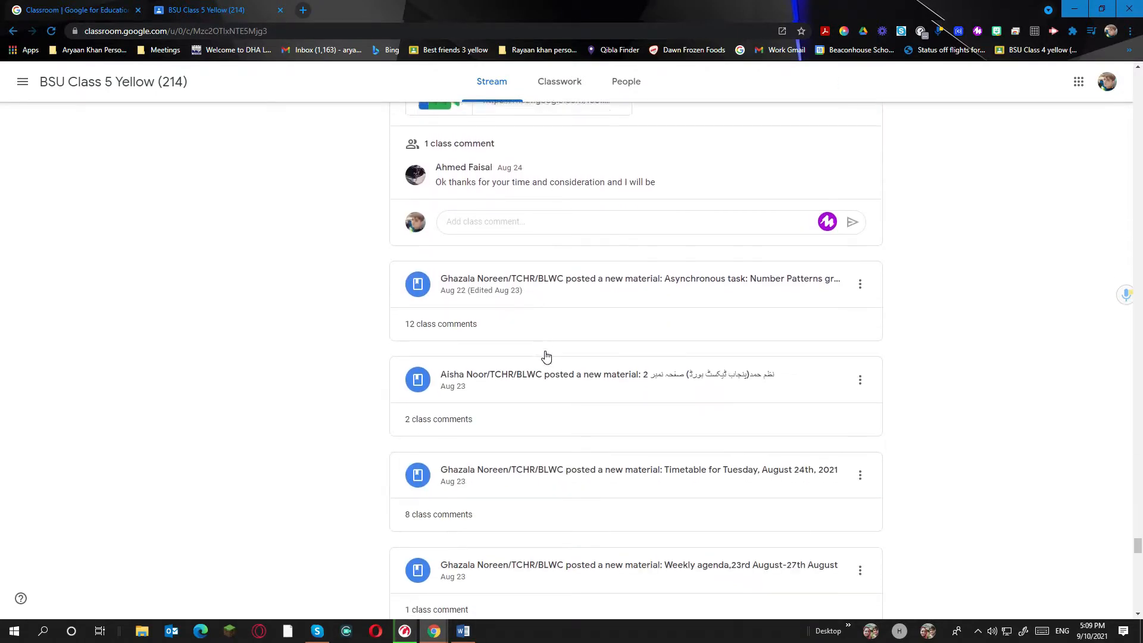
pyautogui.scroll(-10, 546, 357)
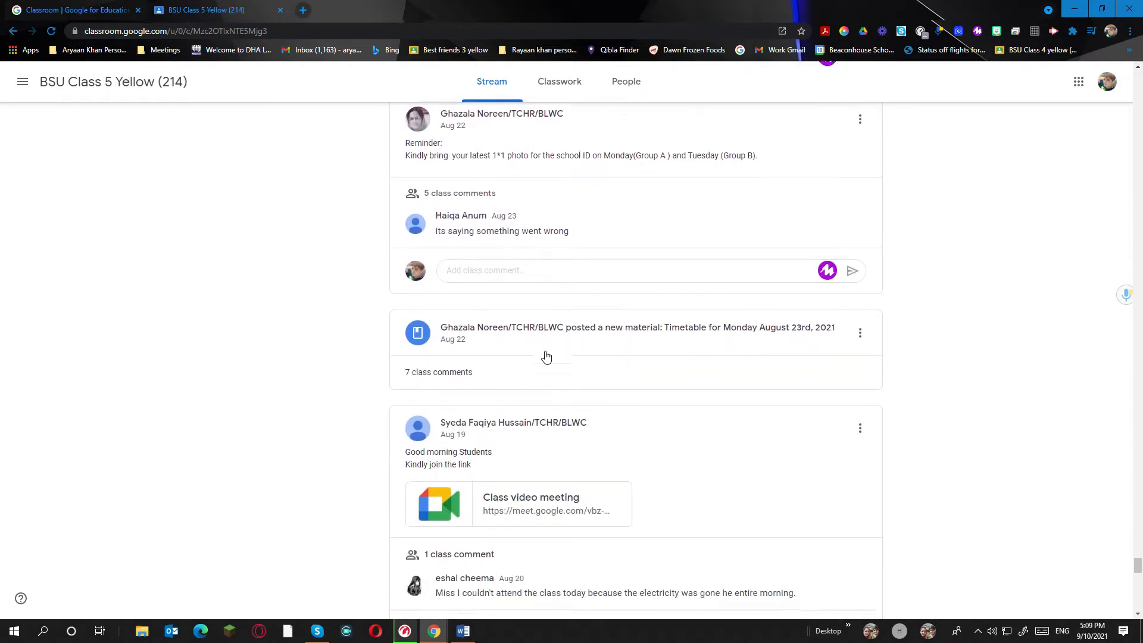
pyautogui.scroll(-10, 546, 356)
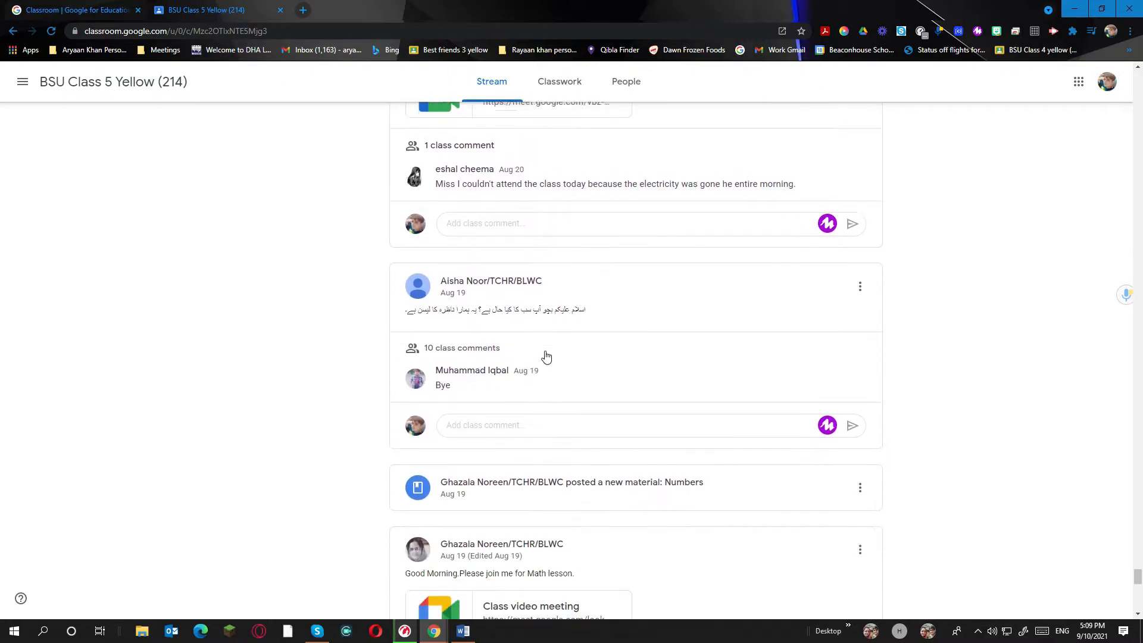
pyautogui.scroll(-7, 546, 356)
pyautogui.scroll(3, 545, 355)
pyautogui.scroll(-3, 545, 355)
pyautogui.scroll(-8, 546, 357)
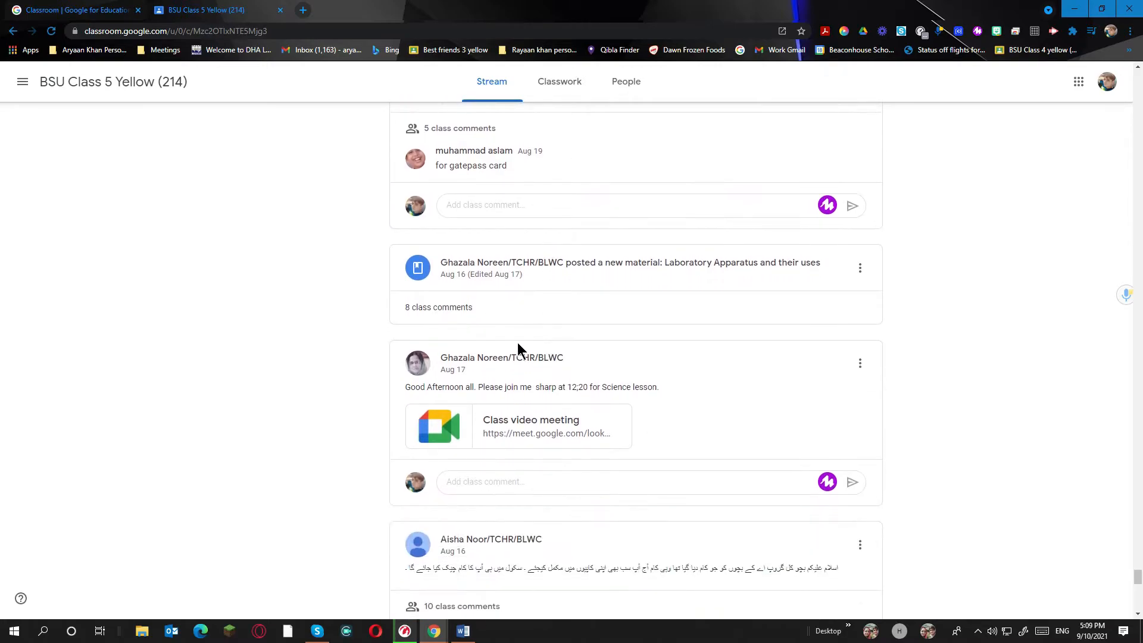
pyautogui.scroll(-9, 503, 345)
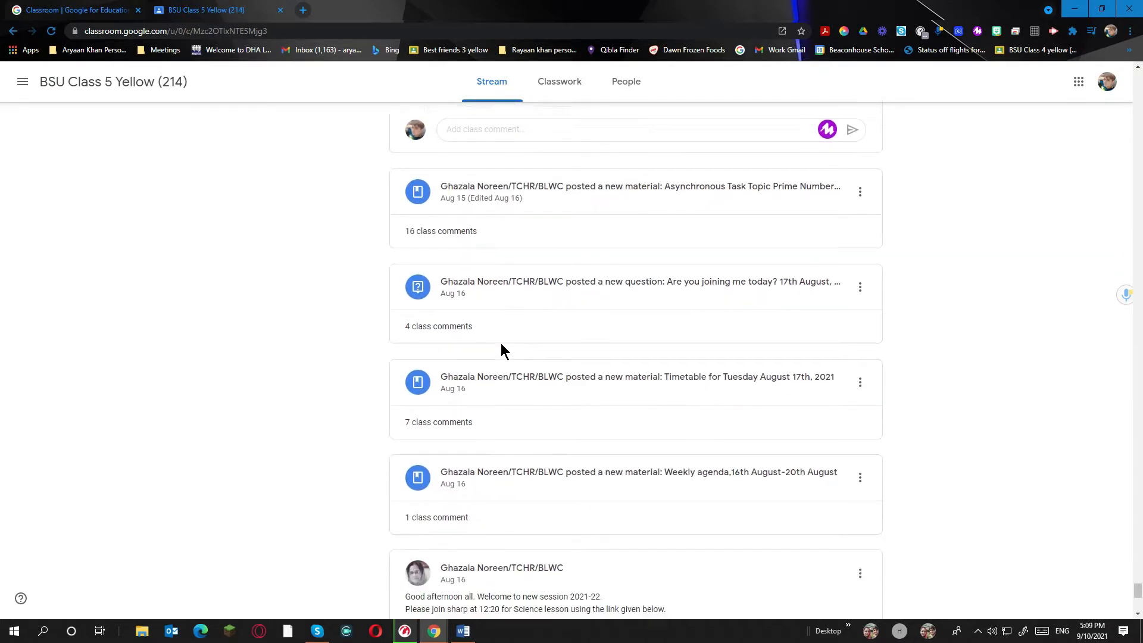
pyautogui.scroll(-12, 502, 349)
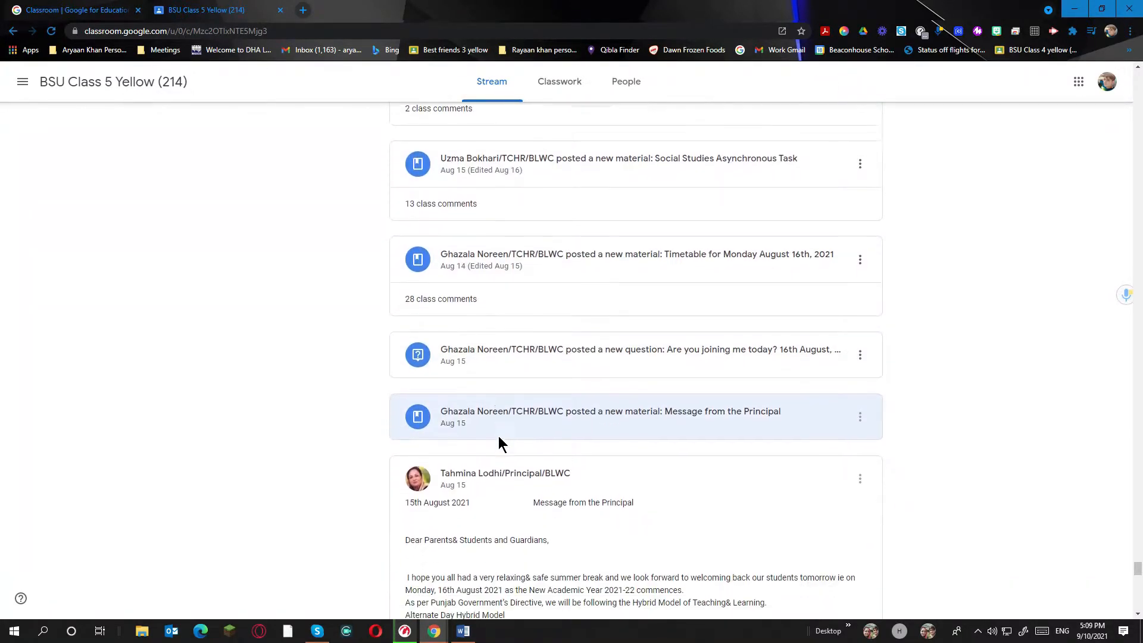
pyautogui.scroll(5, 485, 396)
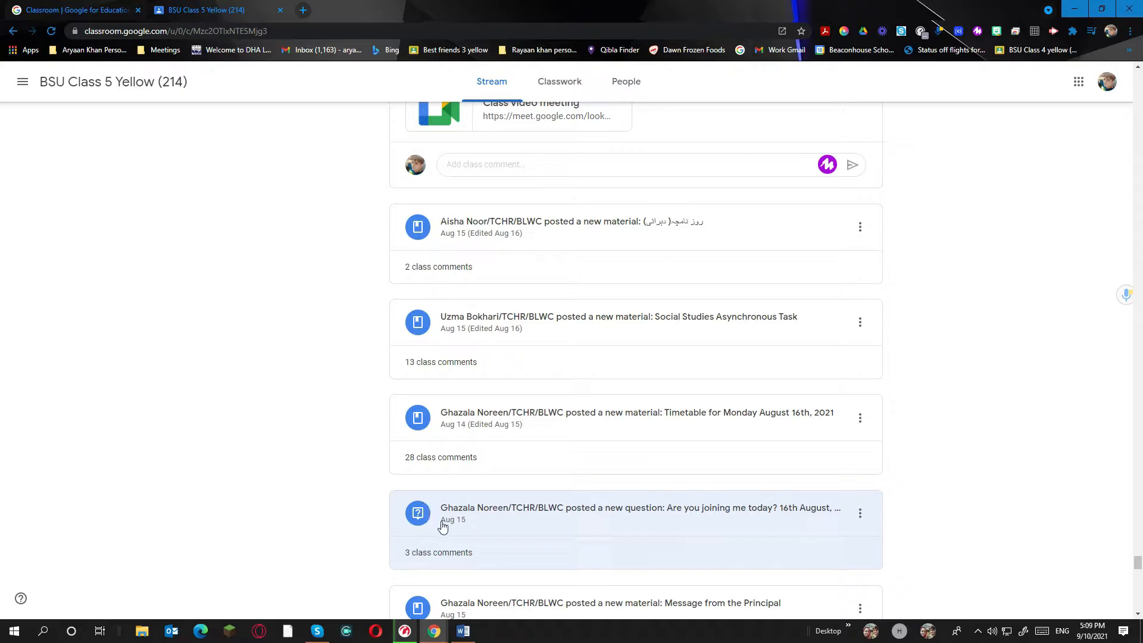
pyautogui.scroll(15, 481, 499)
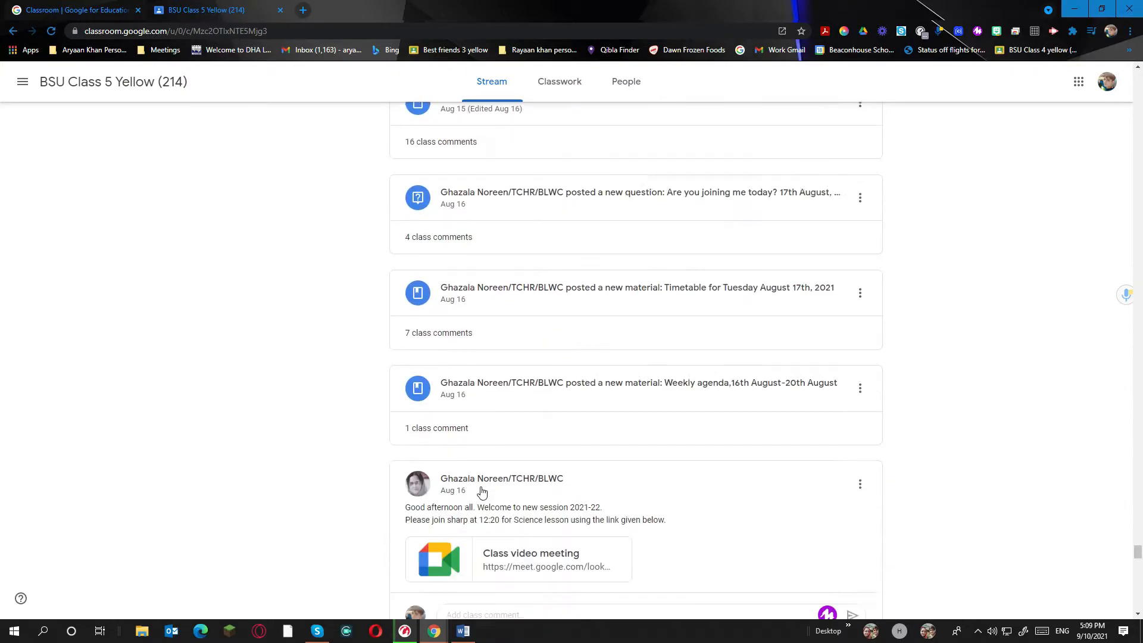
pyautogui.scroll(15, 484, 490)
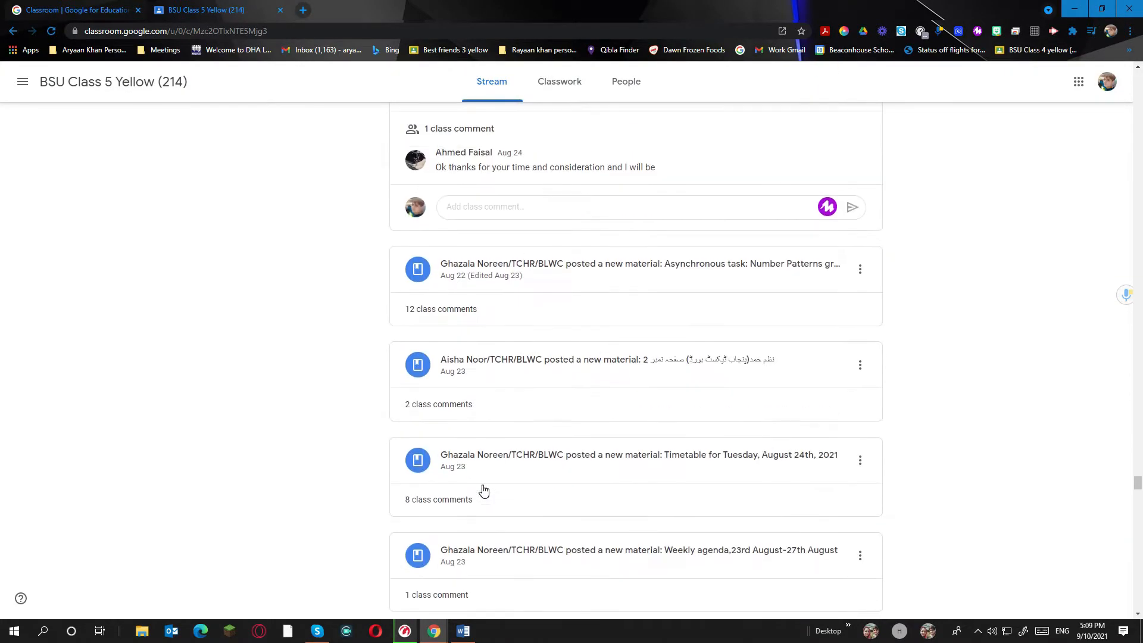
pyautogui.scroll(10, 583, 460)
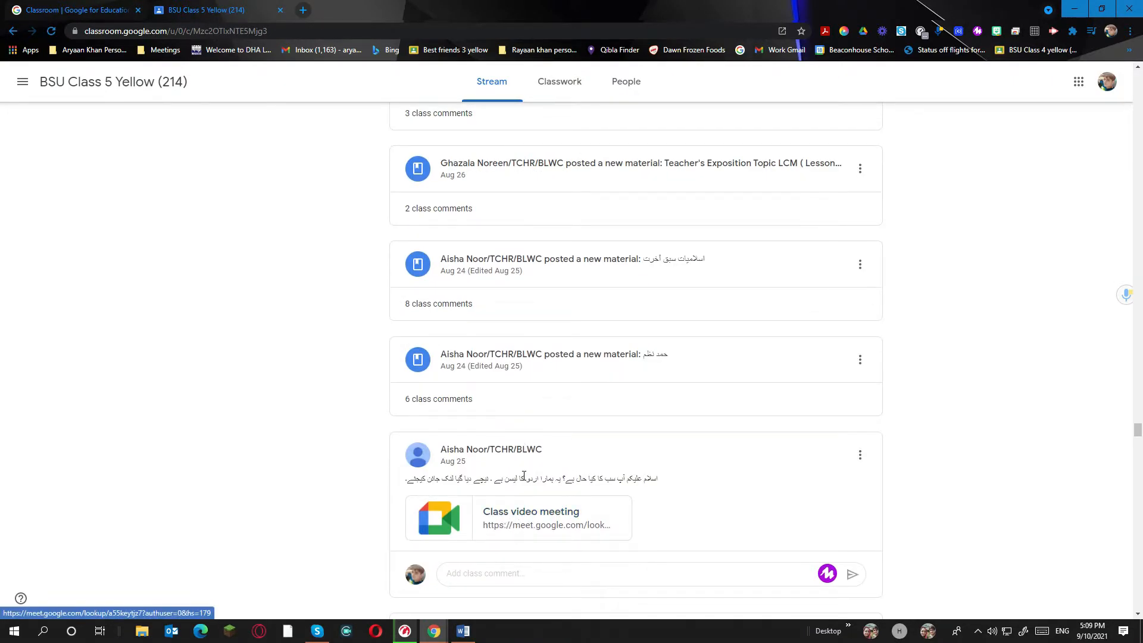
pyautogui.scroll(10, 514, 506)
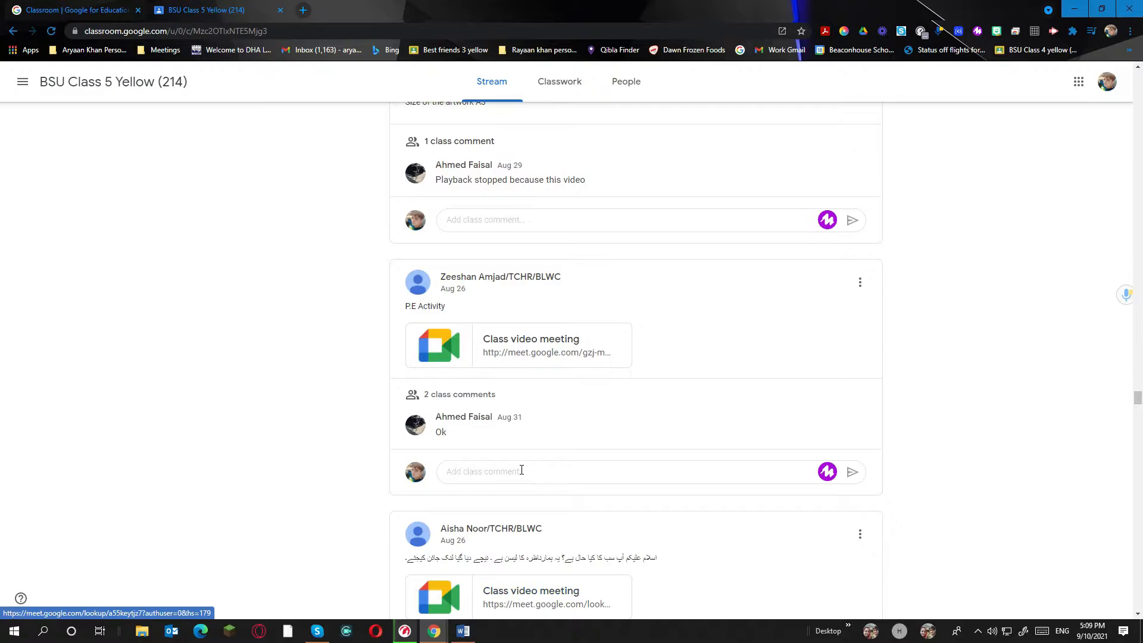
pyautogui.scroll(15, 522, 471)
pyautogui.scroll(15, 518, 461)
pyautogui.scroll(15, 518, 465)
pyautogui.scroll(15, 518, 467)
pyautogui.scroll(15, 518, 467)
pyautogui.scroll(15, 518, 467)
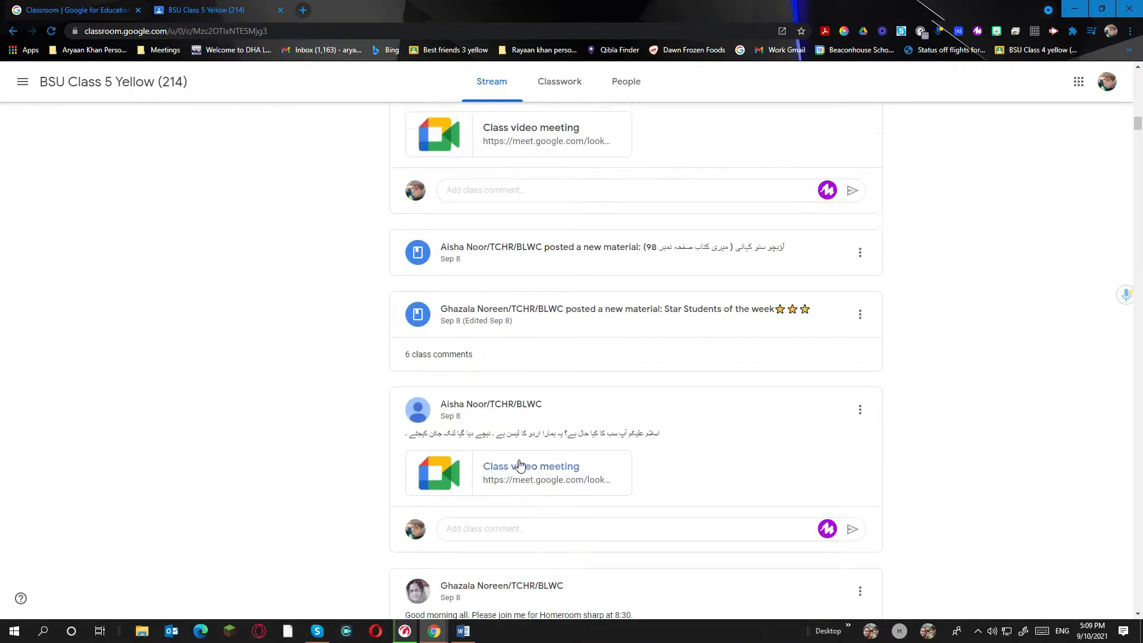
pyautogui.scroll(15, 518, 465)
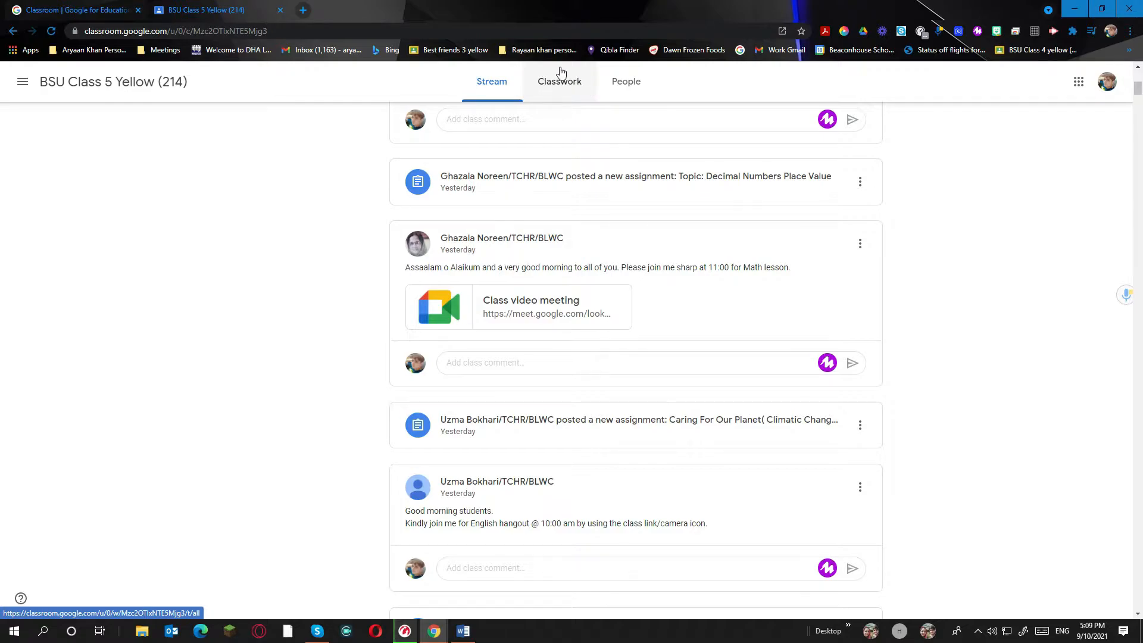
pyautogui.click(501, 75)
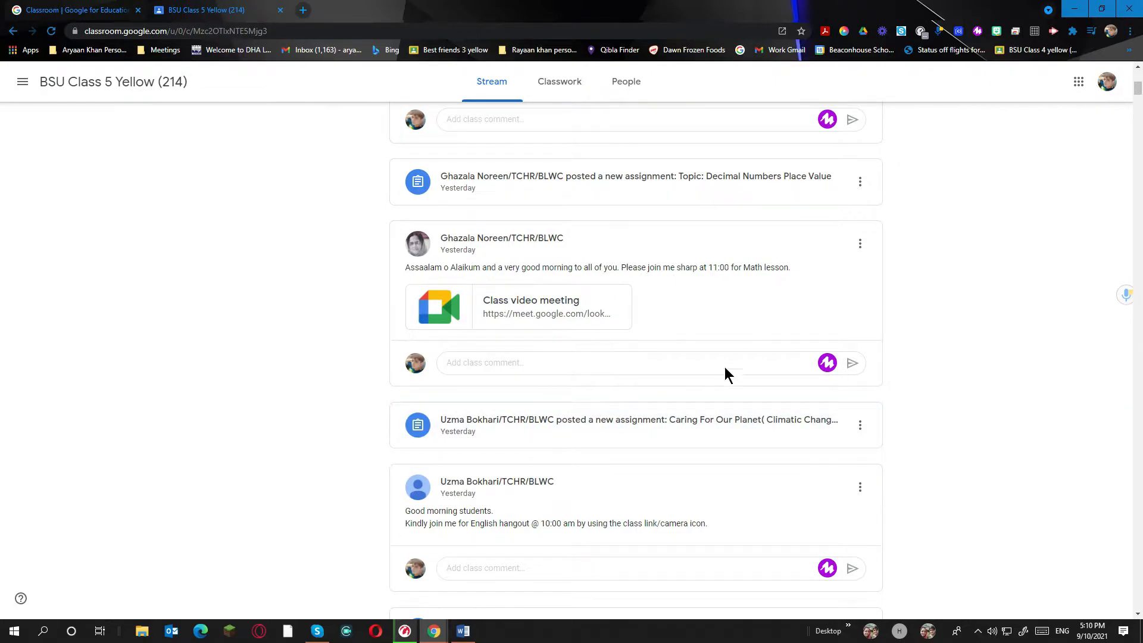
# Show the Classwork page with All topics, including Star Students, ACTIVITIES and Homeroom
pyautogui.click(566, 88)
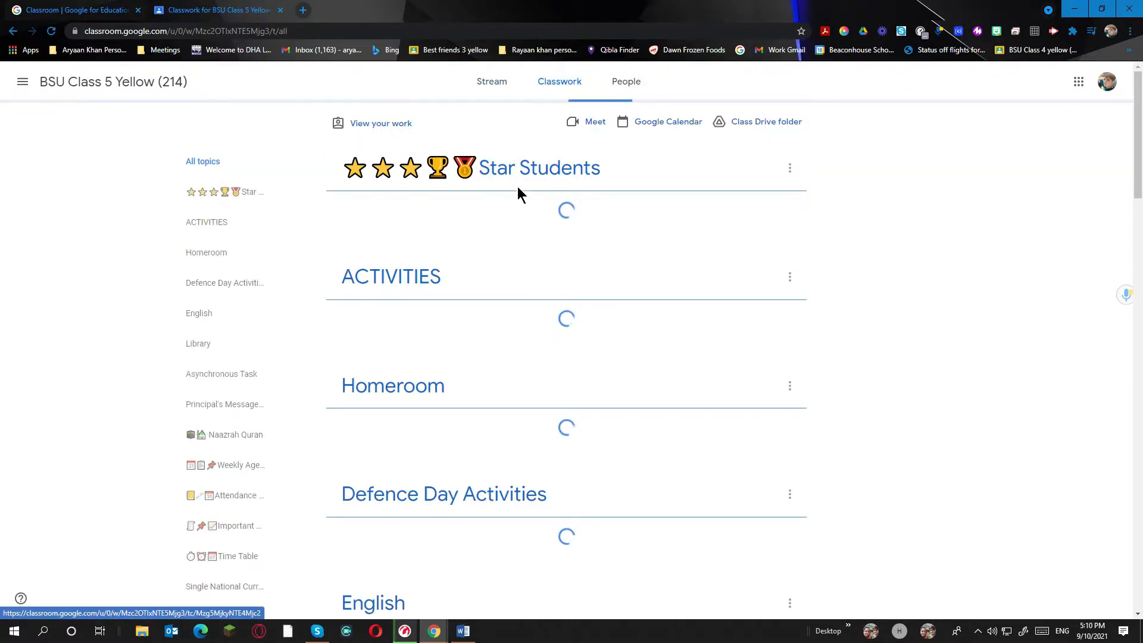
pyautogui.click(226, 160)
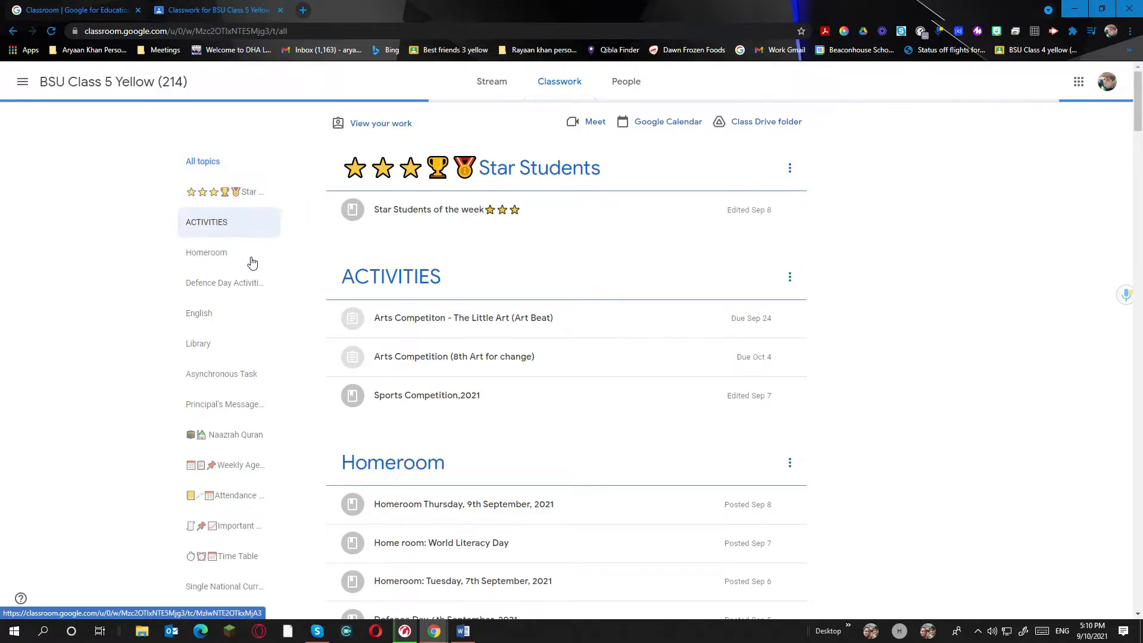
pyautogui.scroll(-10, 238, 411)
pyautogui.scroll(10, 235, 417)
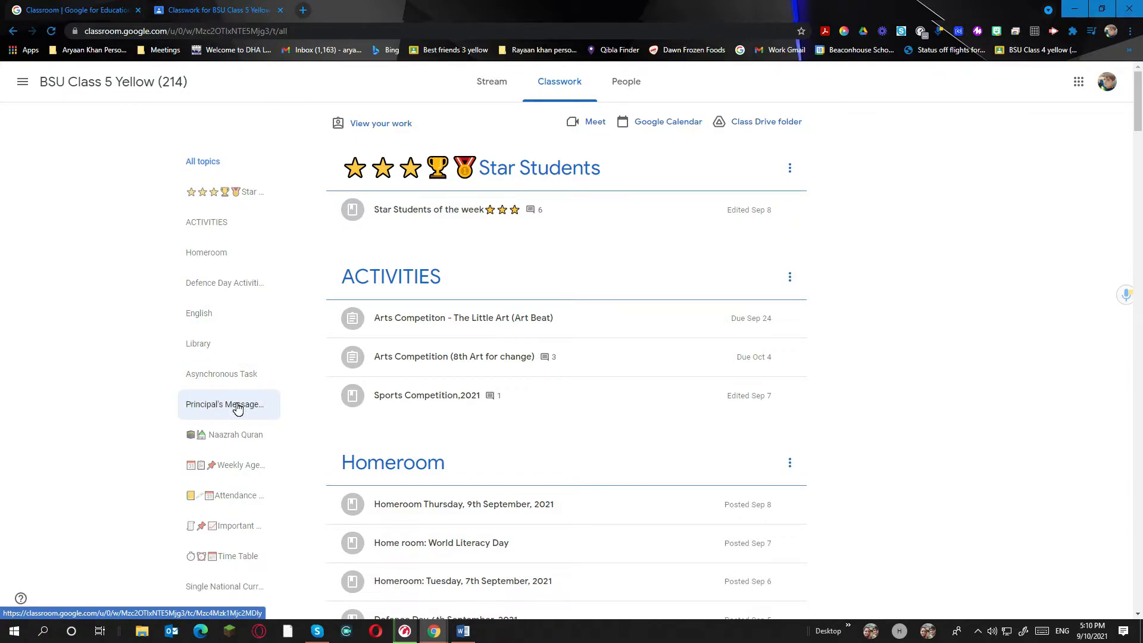
# Browse the full Teachers and Classmates lists on People, then return to Stream
pyautogui.click(626, 83)
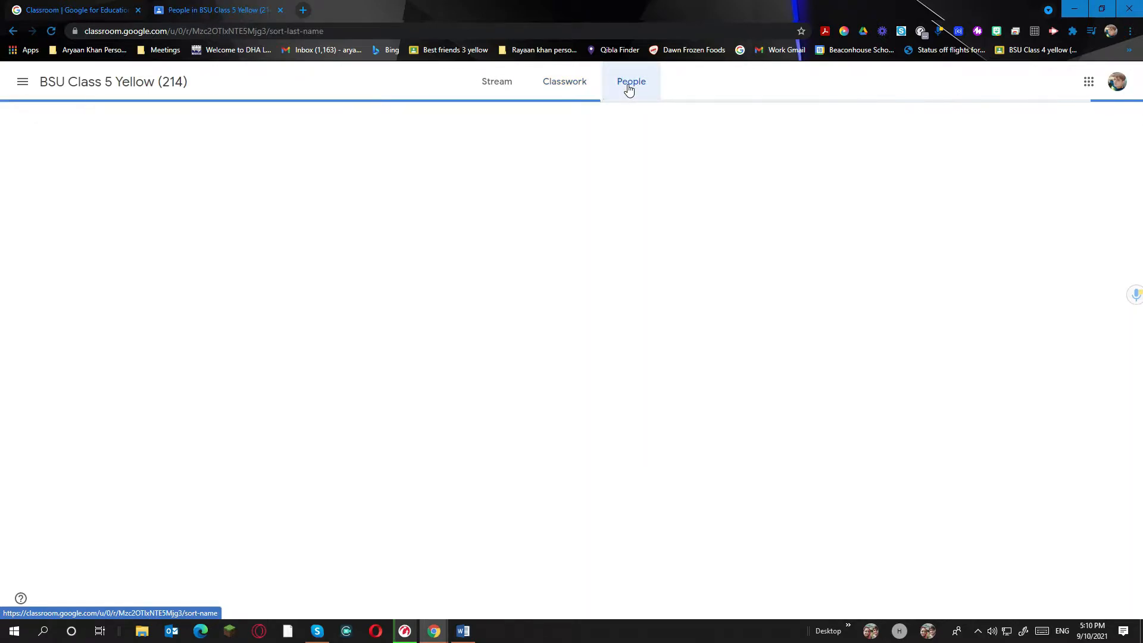
pyautogui.click(569, 293)
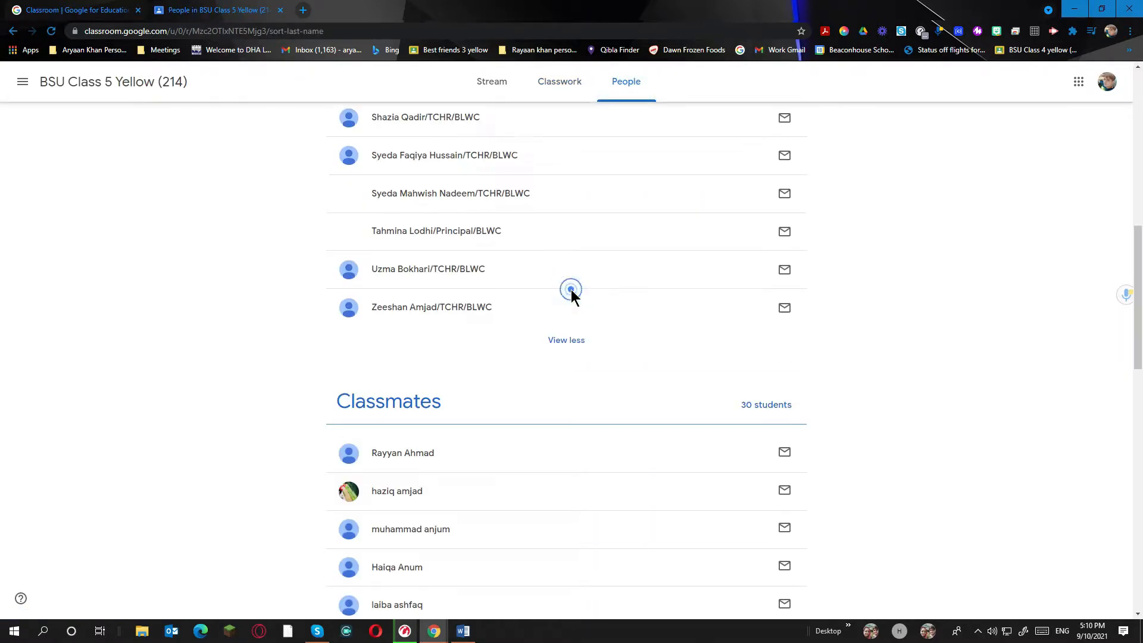
pyautogui.scroll(7, 552, 335)
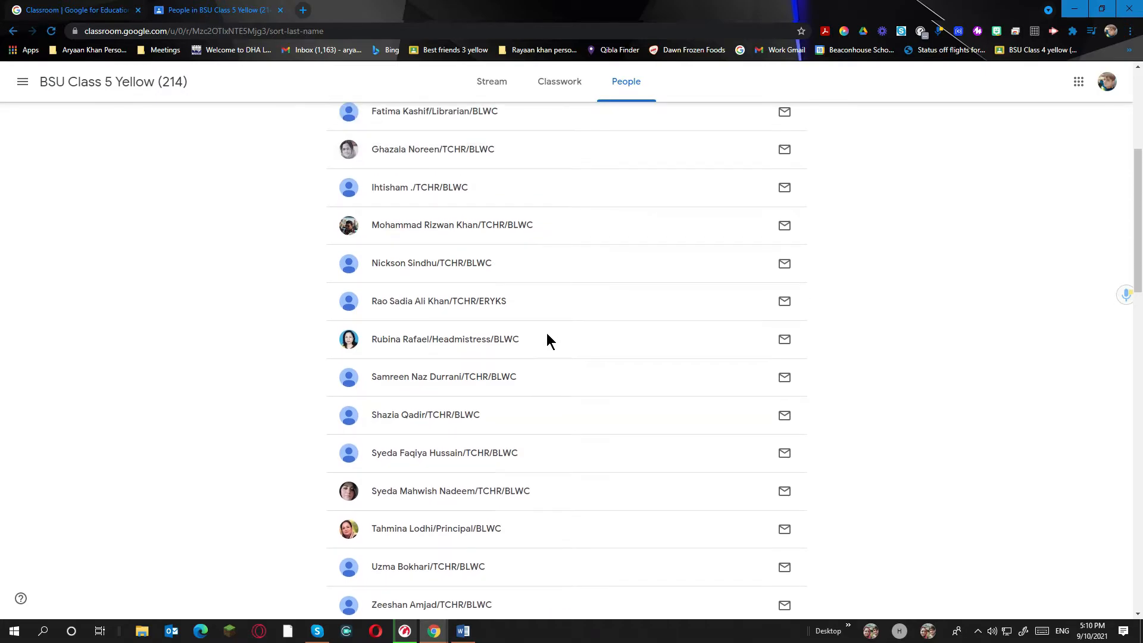
pyautogui.scroll(3, 545, 326)
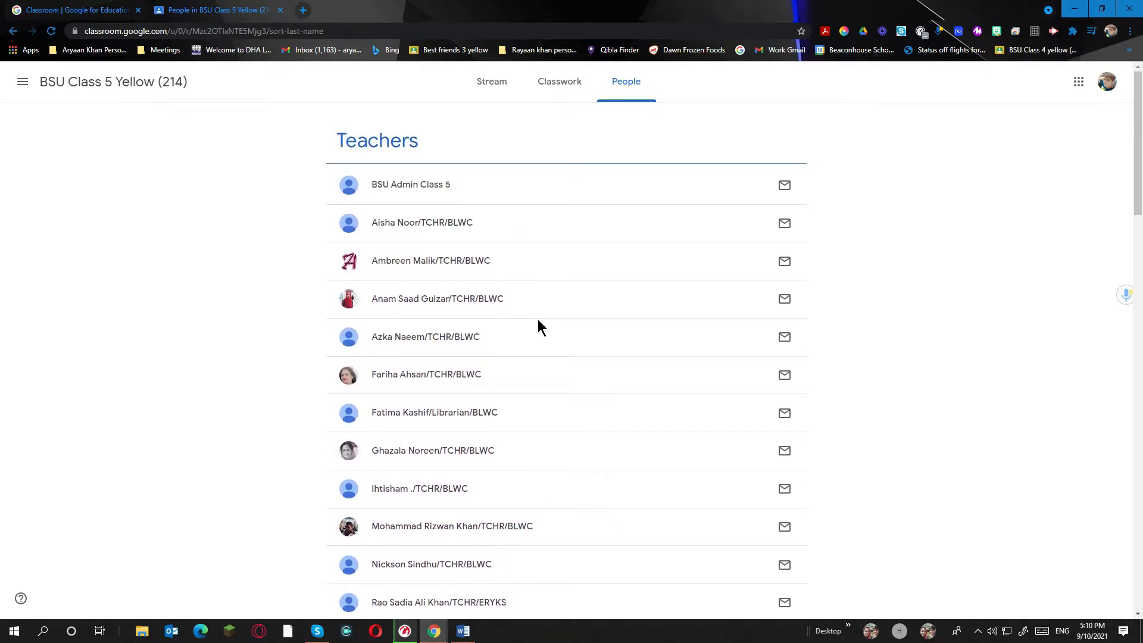
pyautogui.scroll(-7, 498, 450)
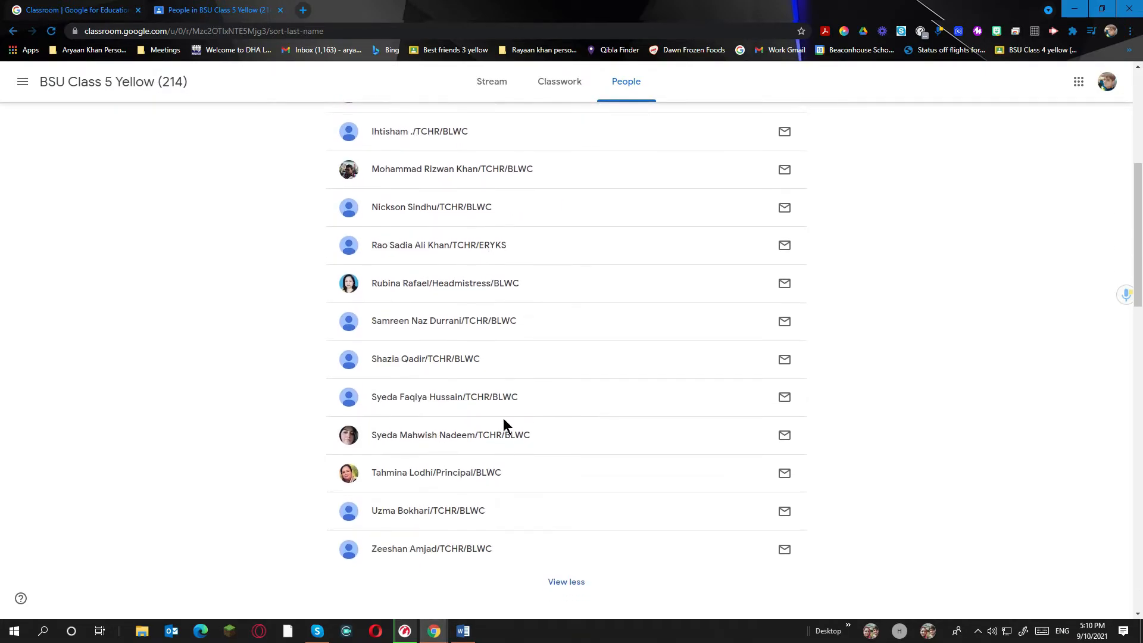
pyautogui.scroll(7, 429, 377)
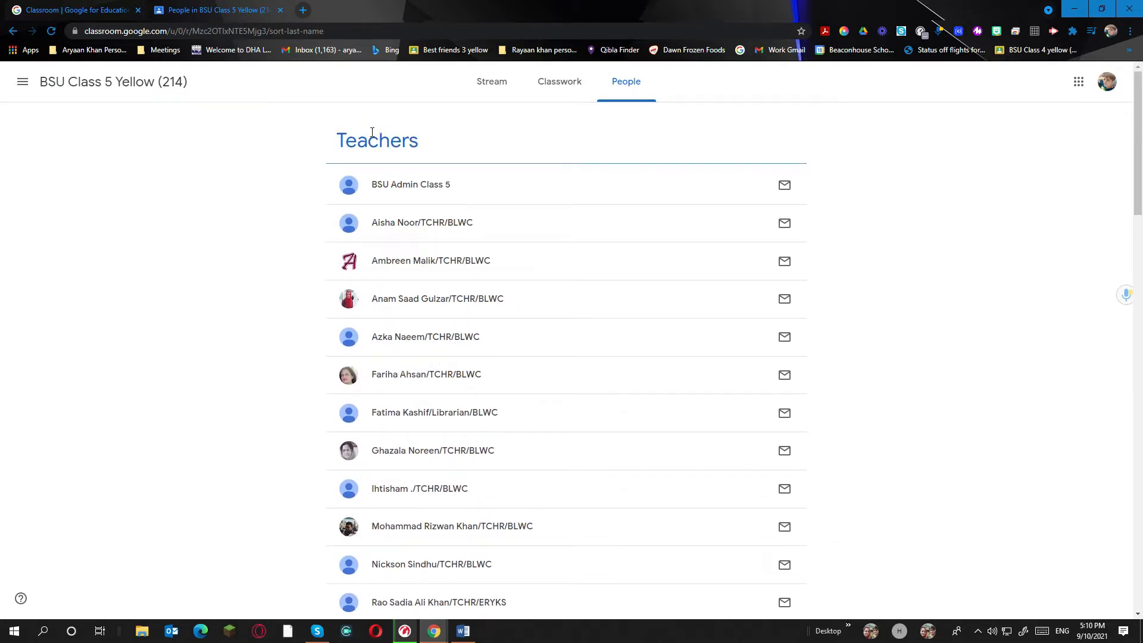
pyautogui.scroll(-8, 420, 134)
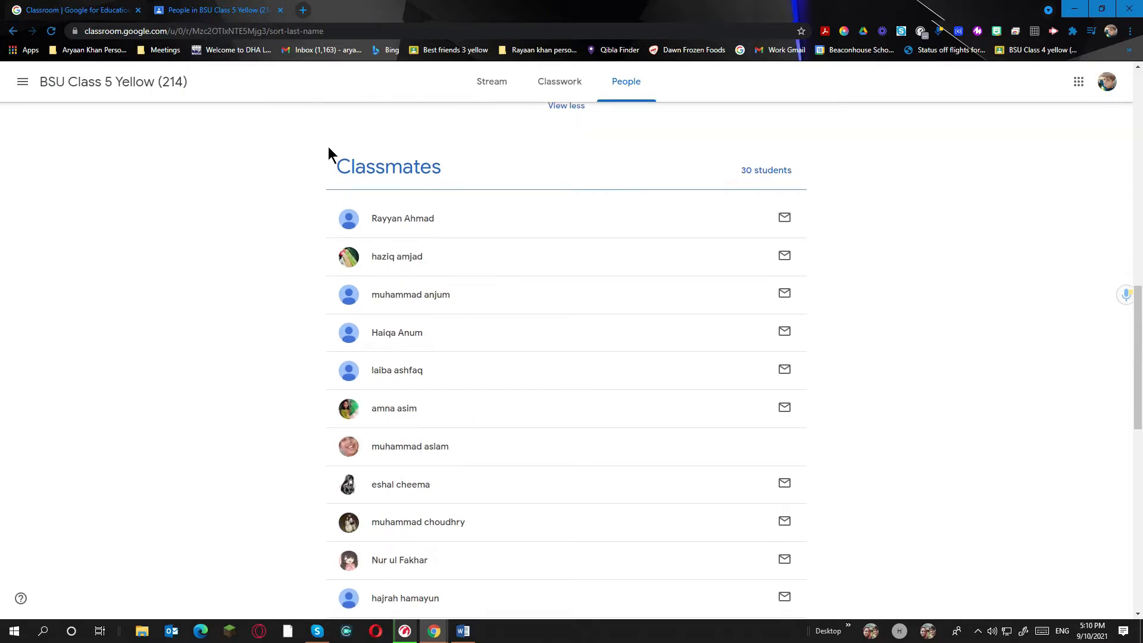
pyautogui.scroll(-12, 504, 333)
pyautogui.scroll(1, 424, 361)
pyautogui.scroll(15, 425, 360)
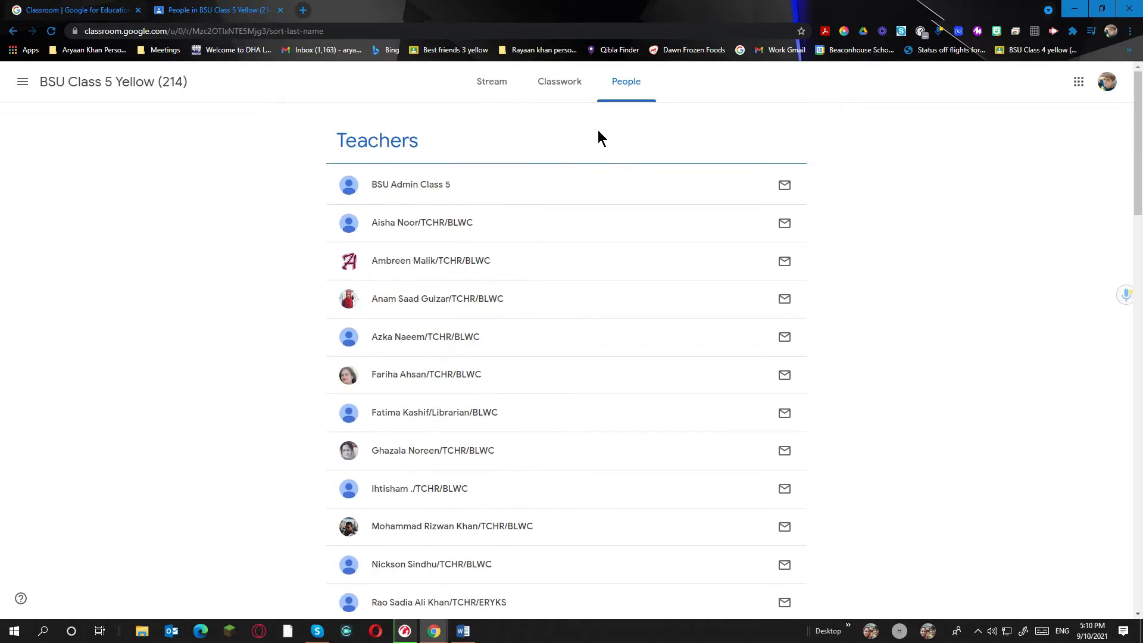
pyautogui.click(485, 105)
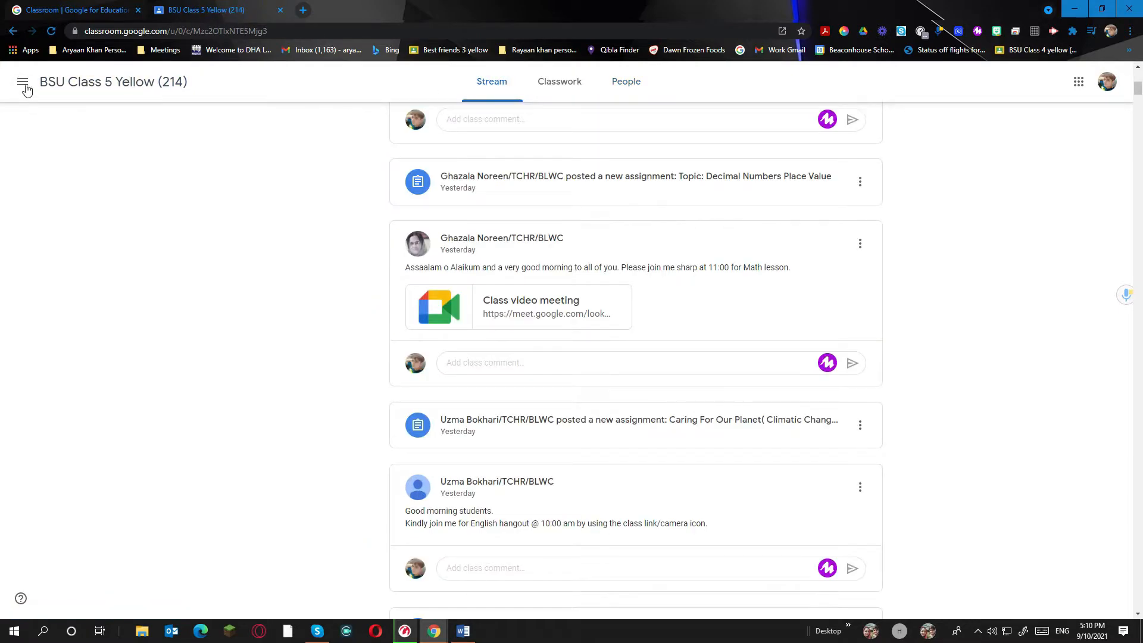
# Go to the Classes overview and switch to the Tech Boys Google account
pyautogui.click(29, 86)
pyautogui.click(57, 88)
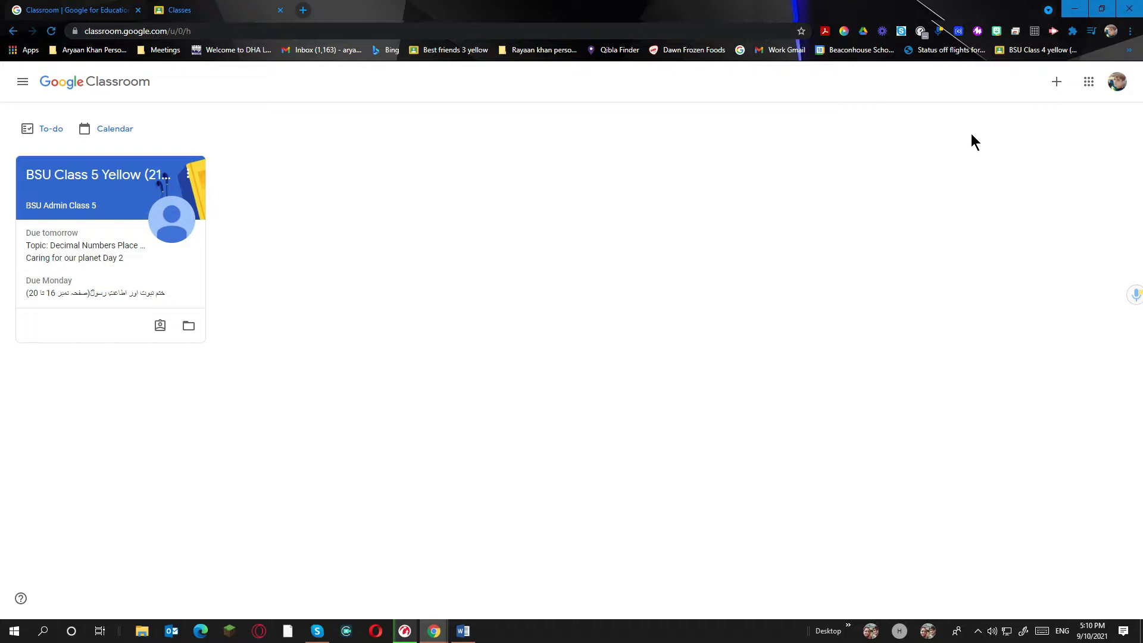
pyautogui.click(1124, 83)
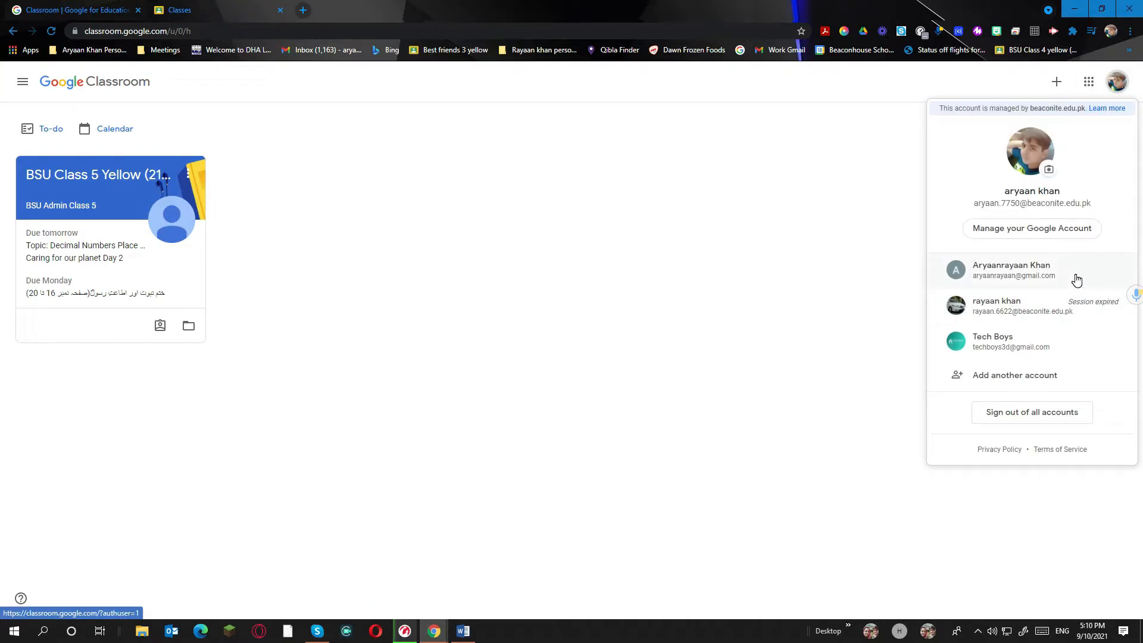
pyautogui.click(1026, 342)
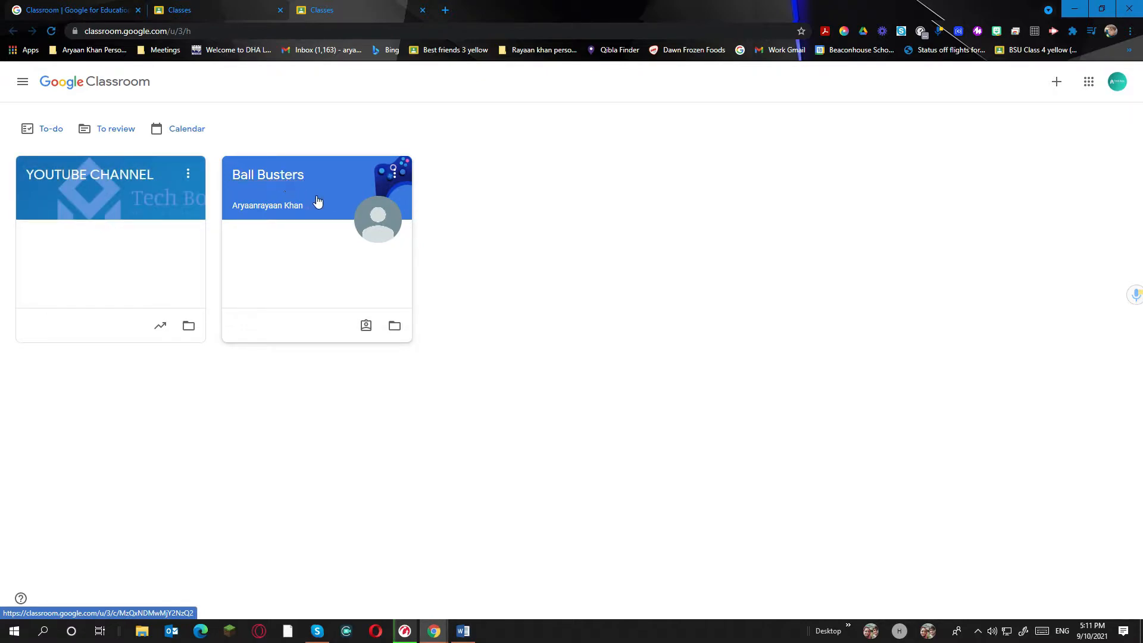
# Choose Create class, confirm the not-at-a-school notice, and continue to the class form
pyautogui.click(1056, 81)
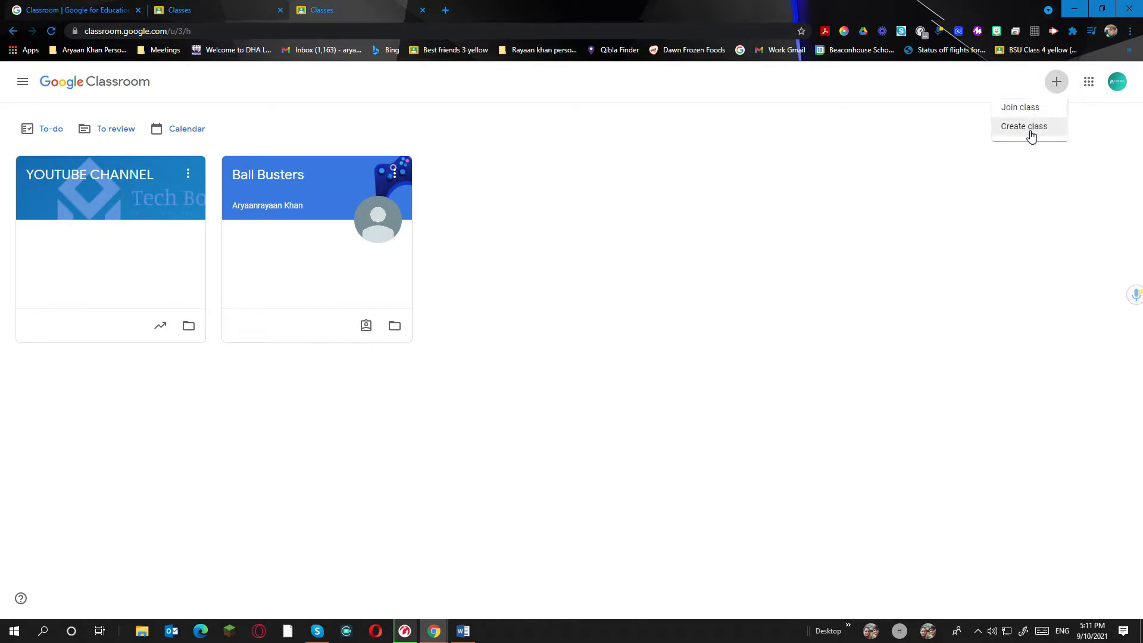
pyautogui.click(1010, 132)
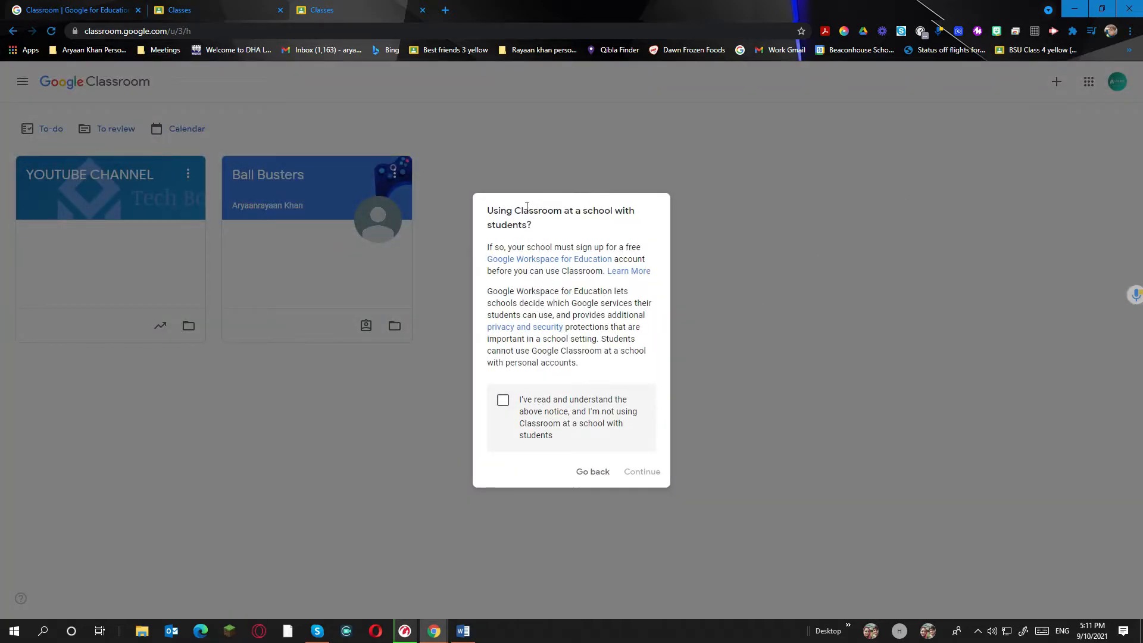
pyautogui.click(528, 415)
pyautogui.click(633, 473)
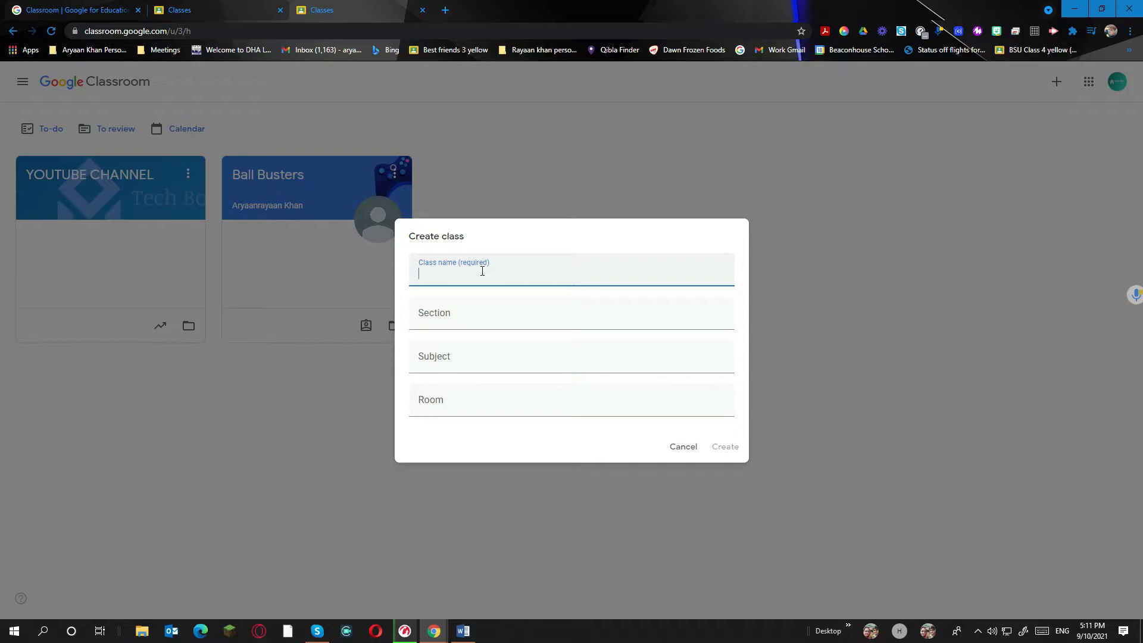
# Create the class Tech BOYS with section YELLOW, subject MATHS and a room
pyautogui.write('Tech BOYS')
pyautogui.click(486, 316)
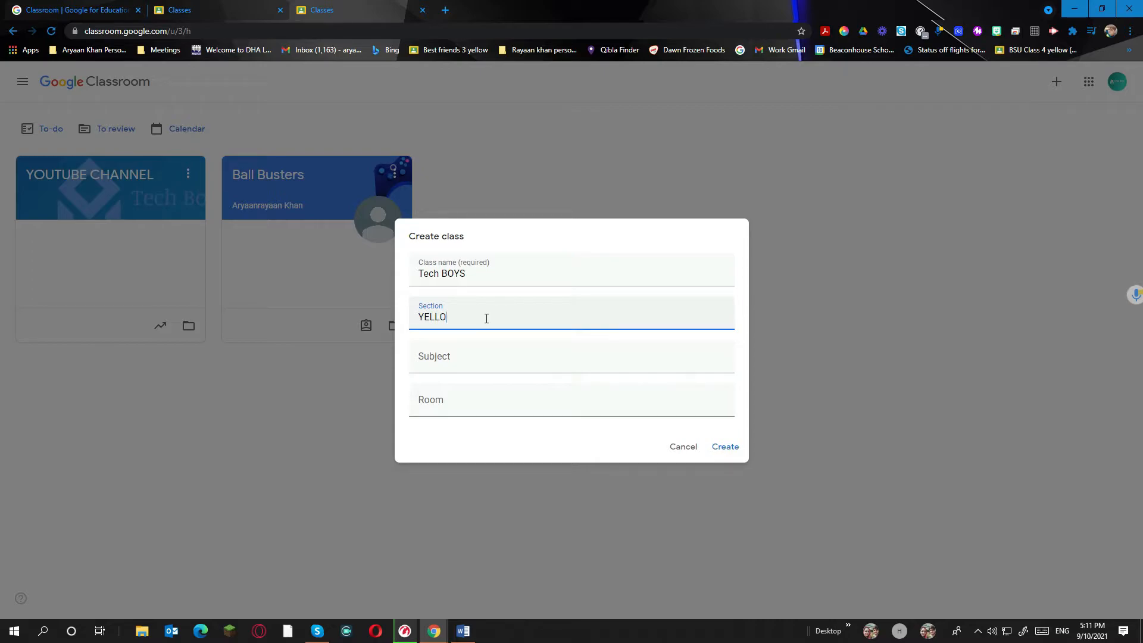
pyautogui.click(483, 352)
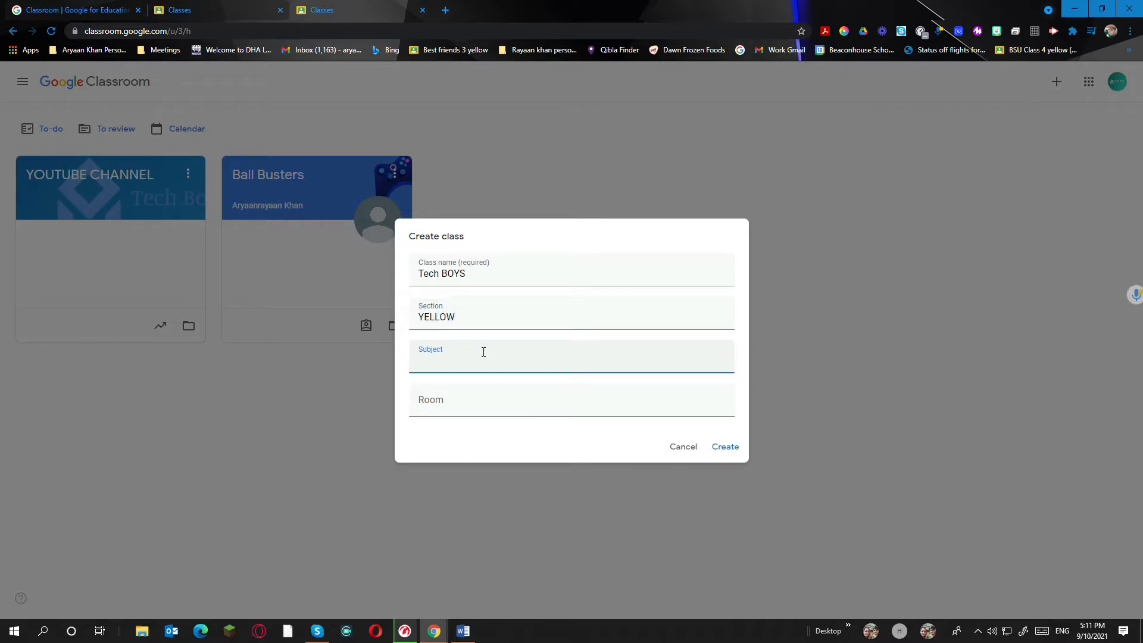
pyautogui.click(465, 394)
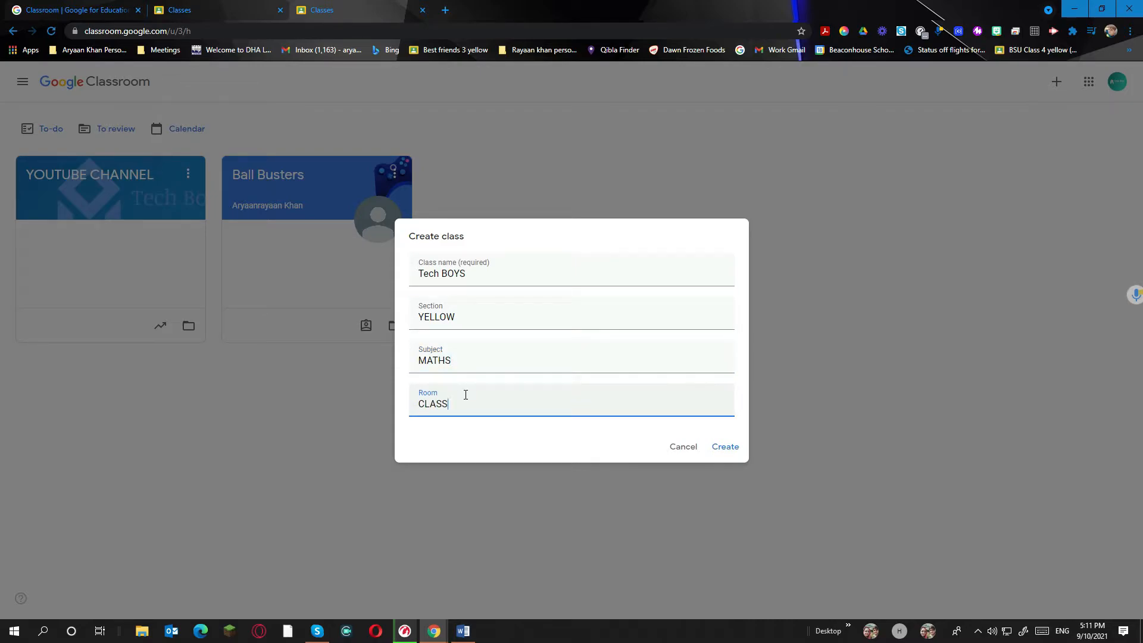
pyautogui.click(724, 448)
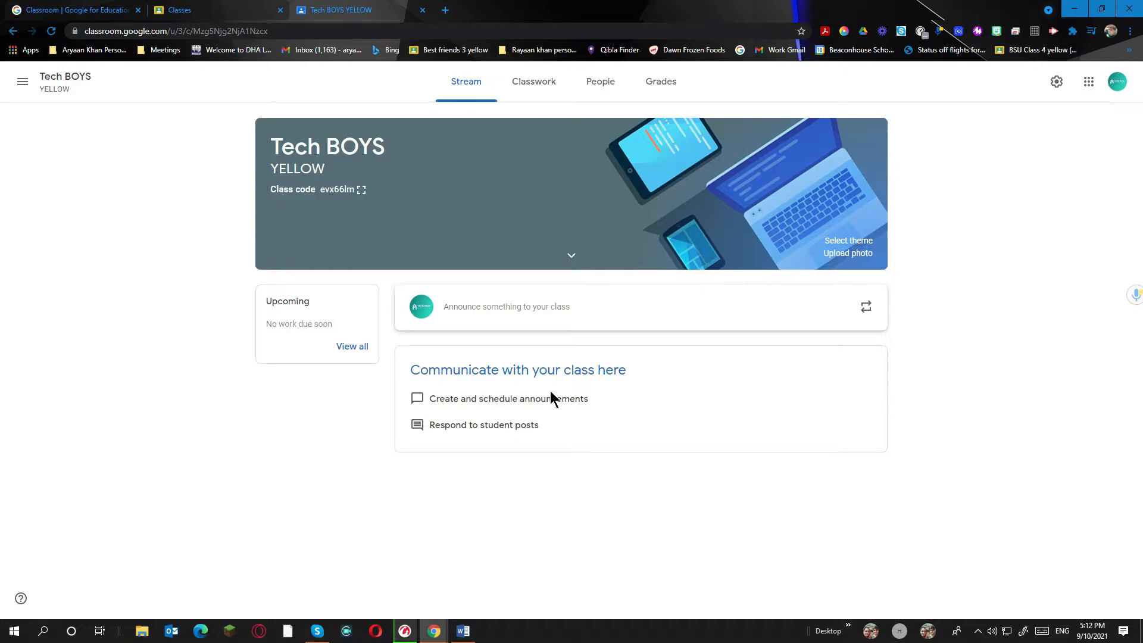
# Post a 'hi' announcement to the Tech BOYS stream and enlarge the class code
pyautogui.click(524, 324)
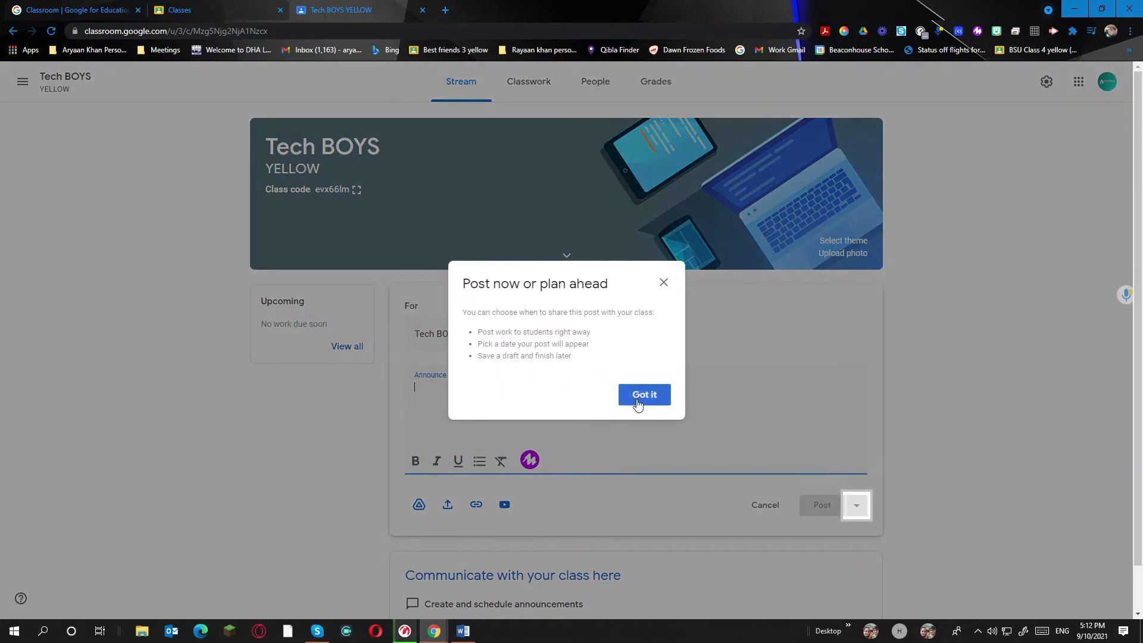
pyautogui.click(642, 395)
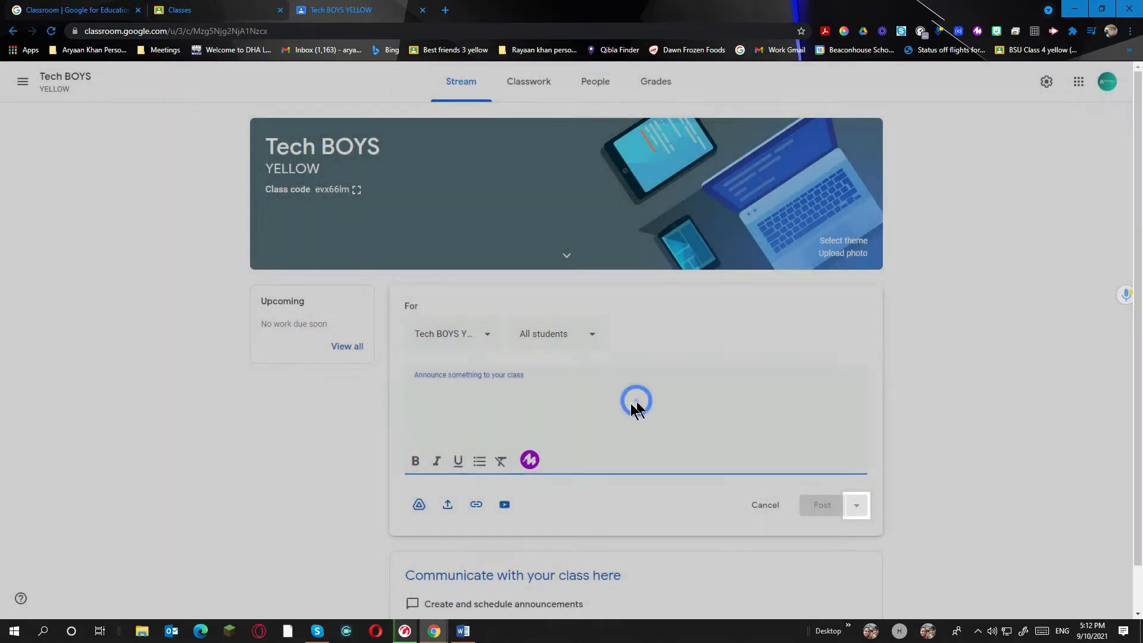
pyautogui.click(525, 389)
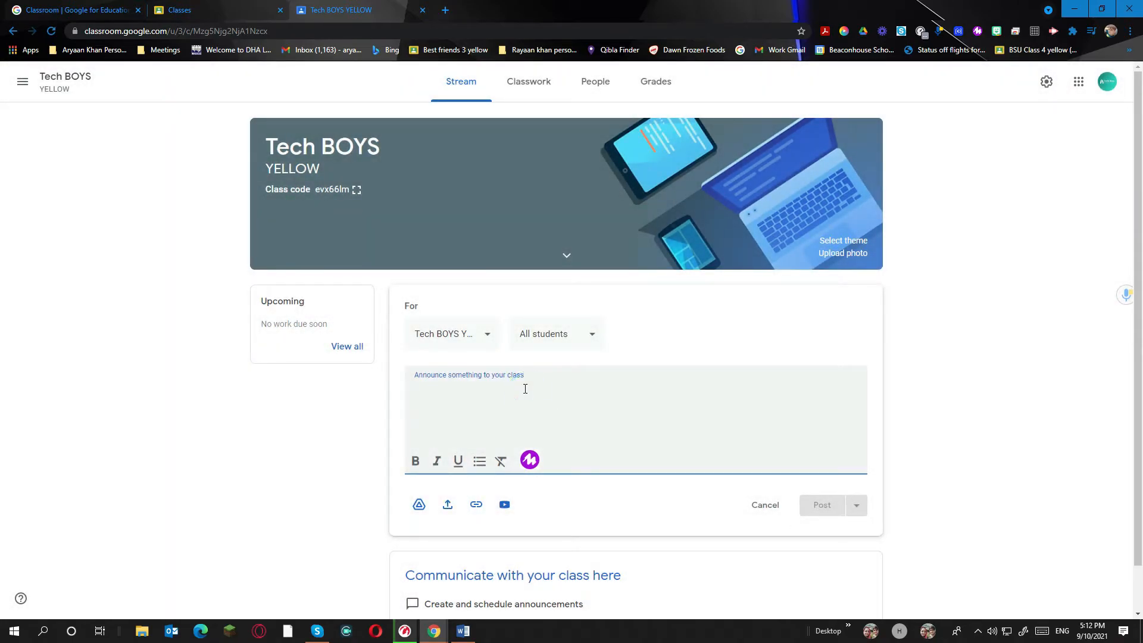
pyautogui.write('hei')
pyautogui.press('BackSpace')
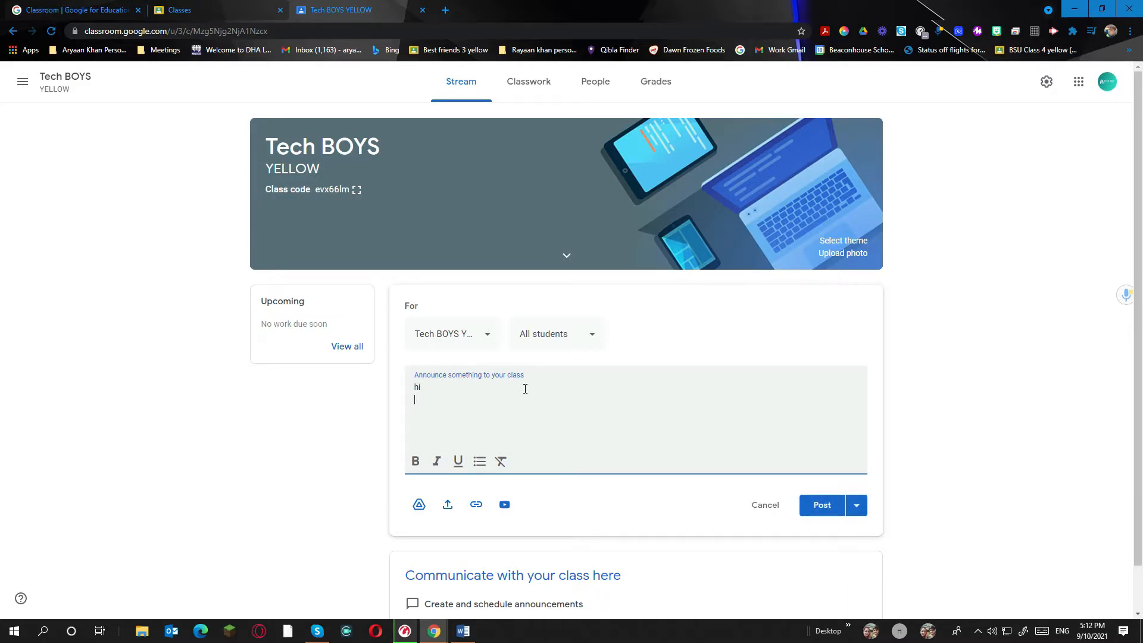
pyautogui.click(821, 505)
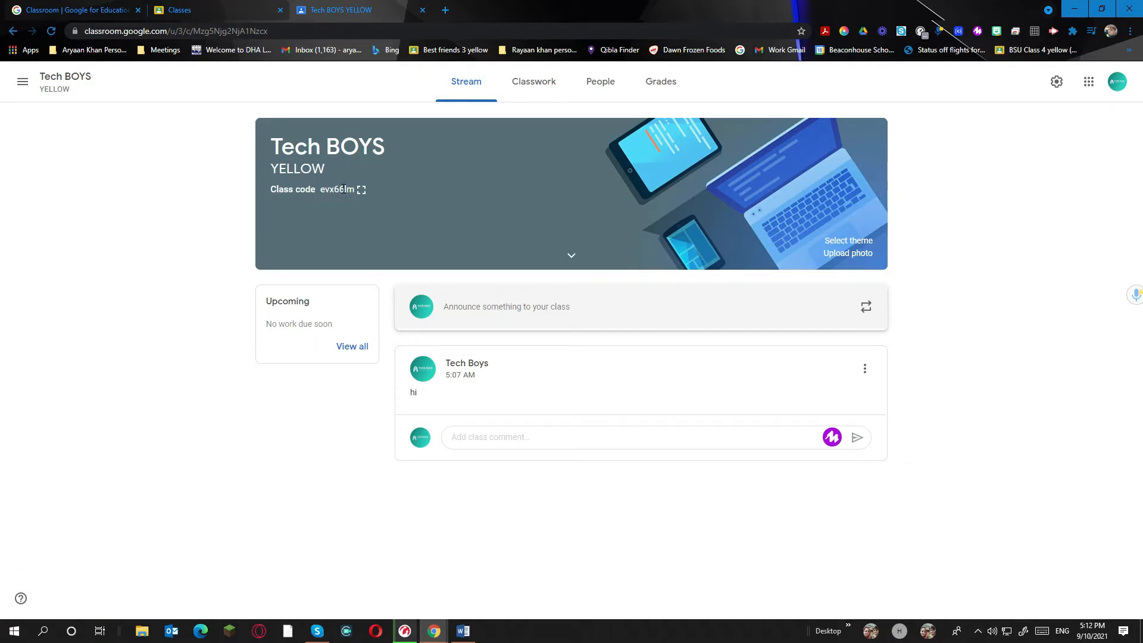
pyautogui.click(362, 189)
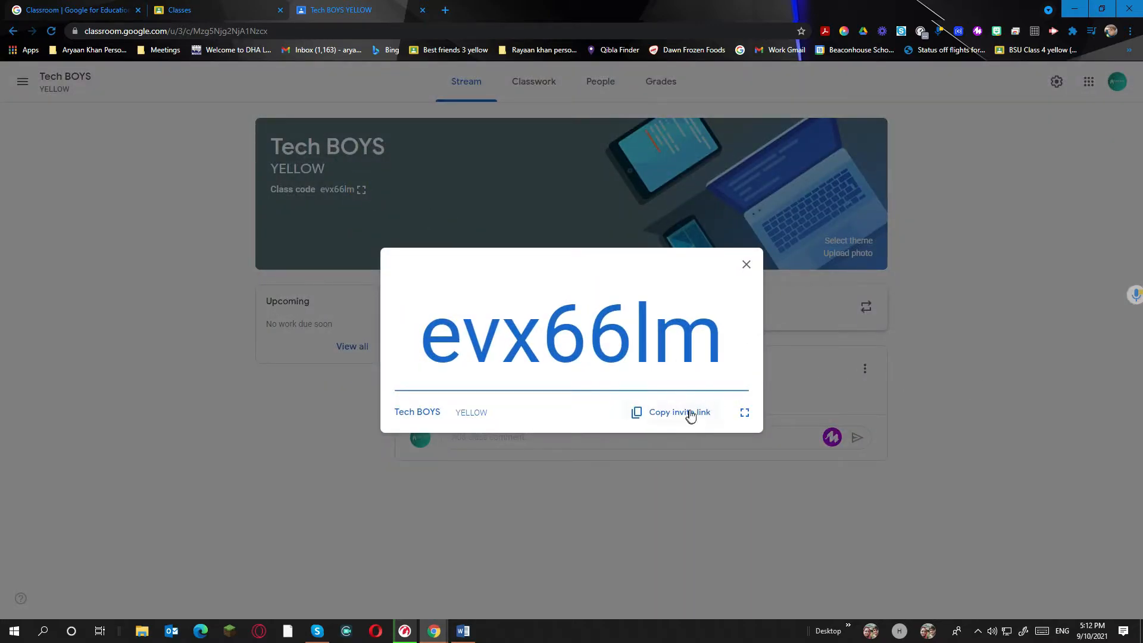
# Close the class code, go to Tech BOYS Classwork, and create a new Assignment
pyautogui.click(746, 264)
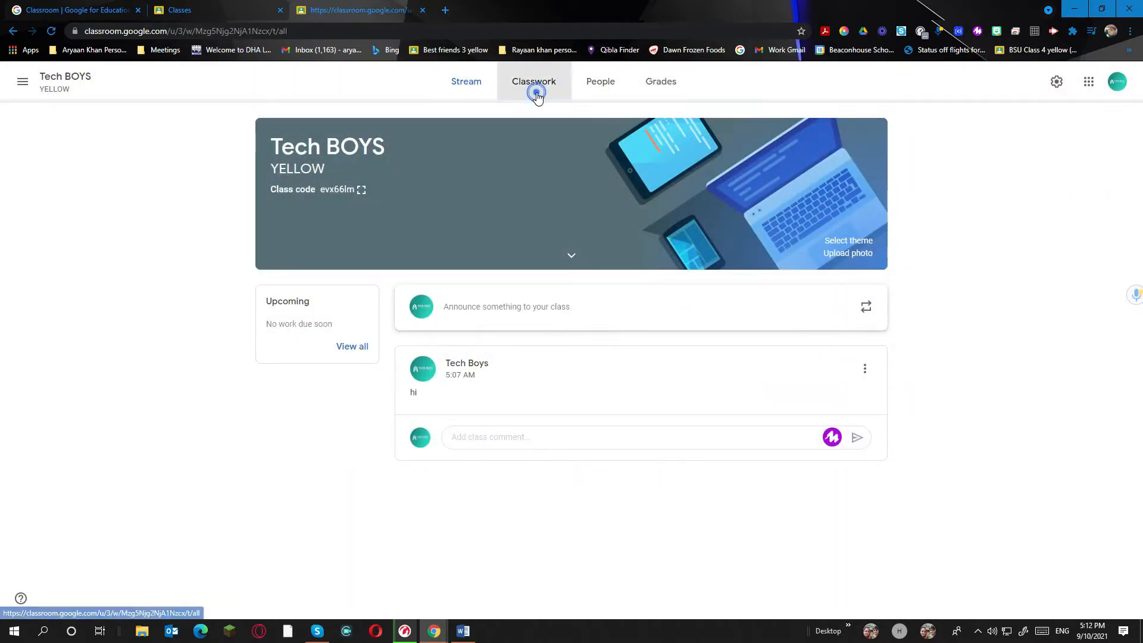
pyautogui.click(536, 93)
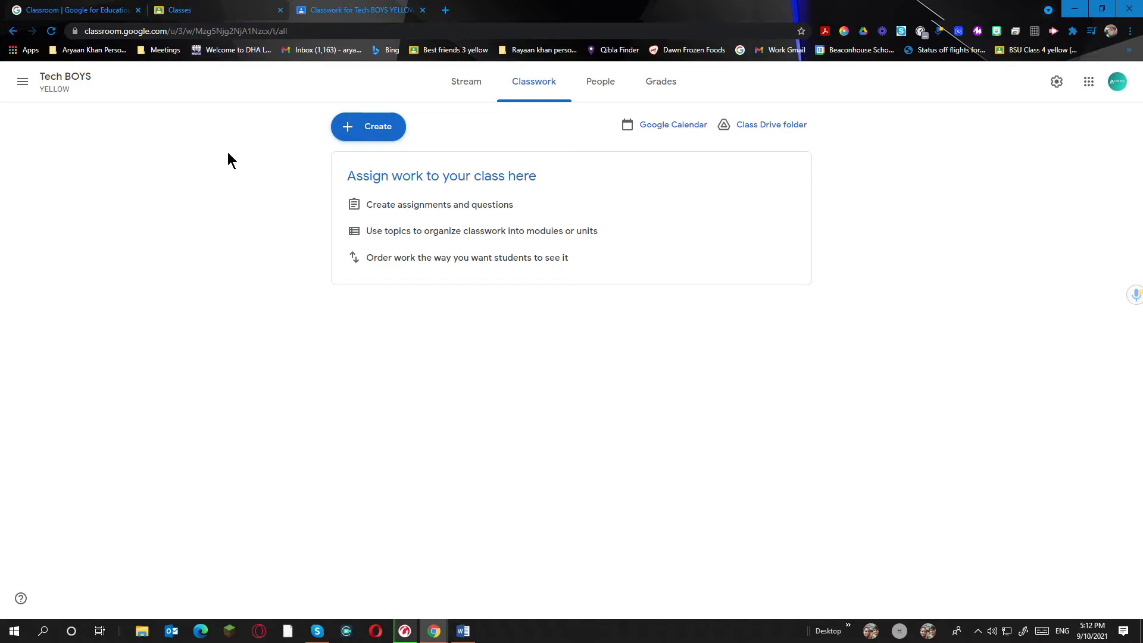
pyautogui.click(374, 127)
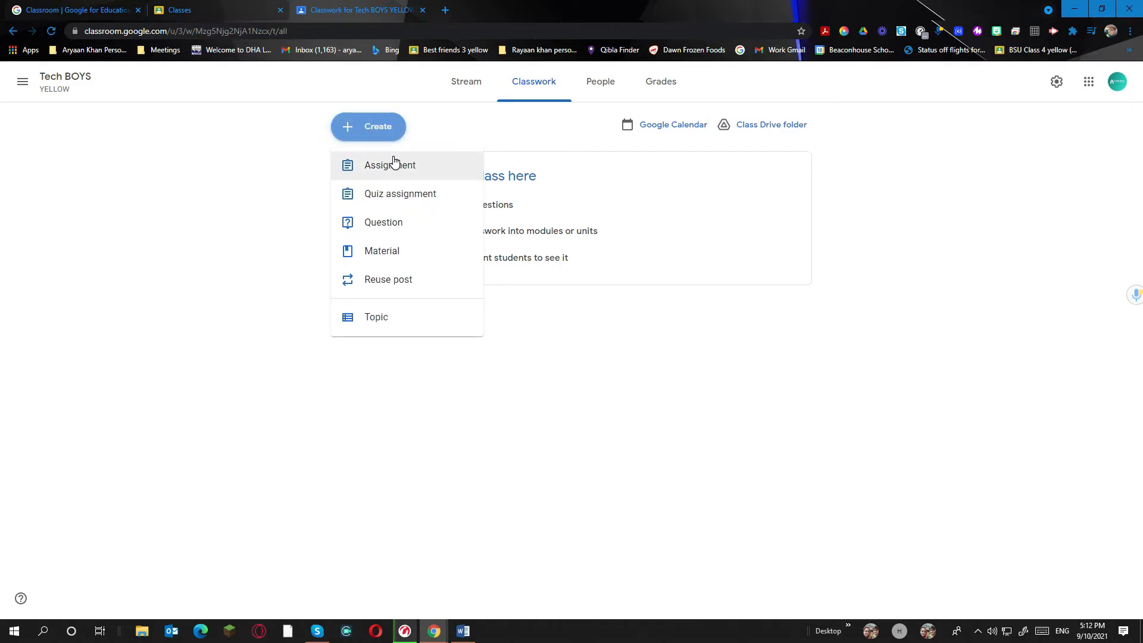
pyautogui.click(388, 117)
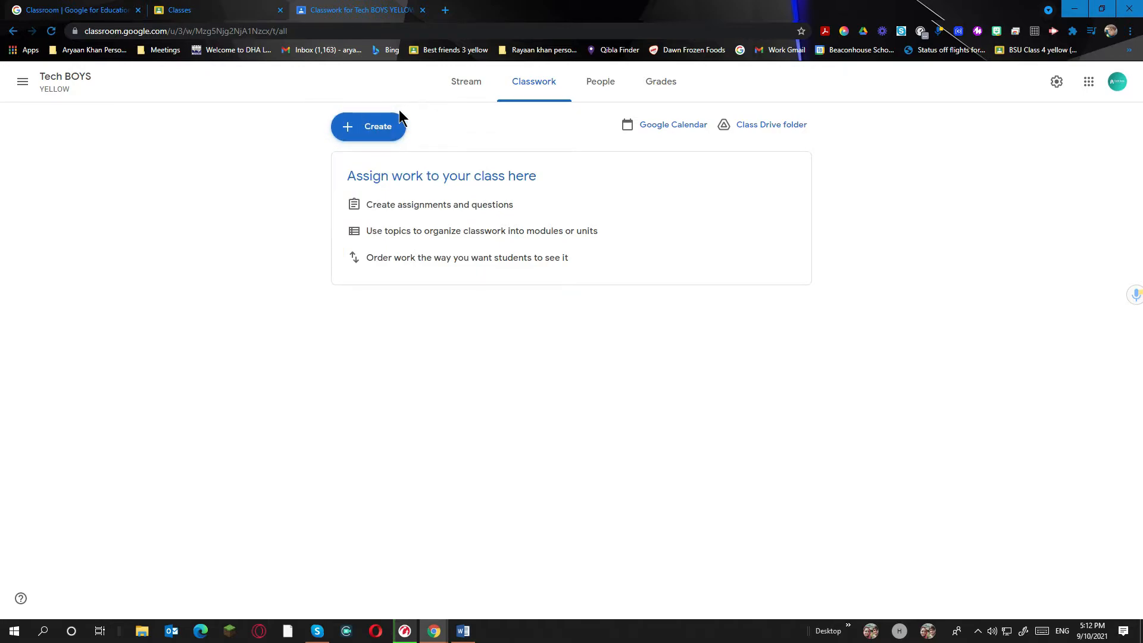
pyautogui.moveTo(455, 109); pyautogui.dragTo(402, 95)
pyautogui.click(311, 114)
pyautogui.click(388, 133)
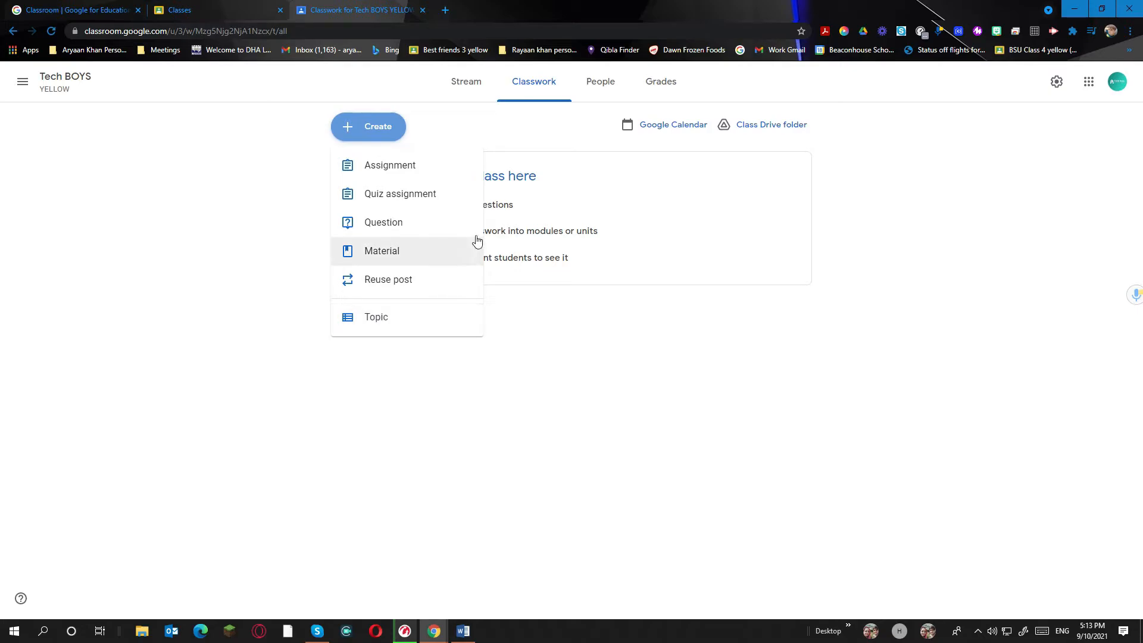
pyautogui.click(442, 170)
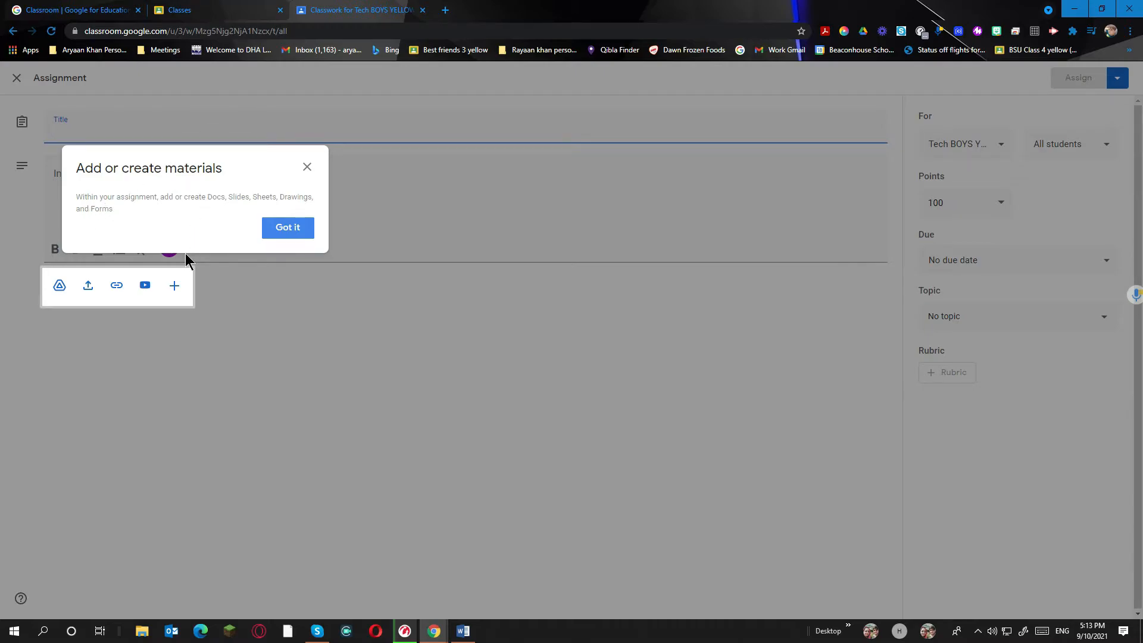
# Dismiss the add-materials tip and look over the points, due date and topic options
pyautogui.click(284, 228)
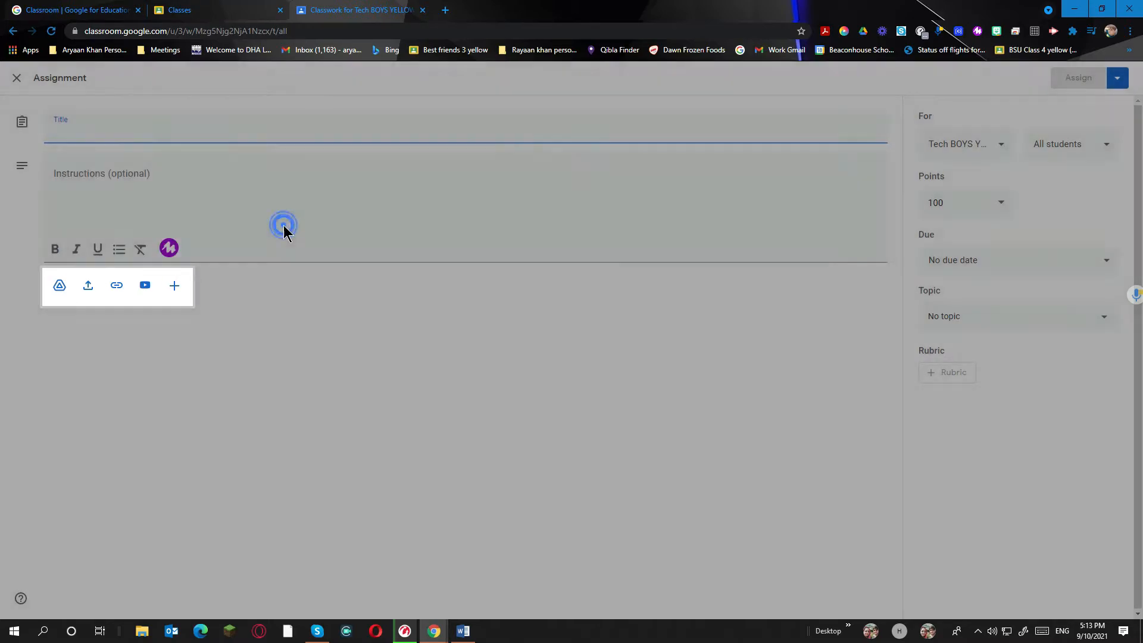
pyautogui.click(975, 207)
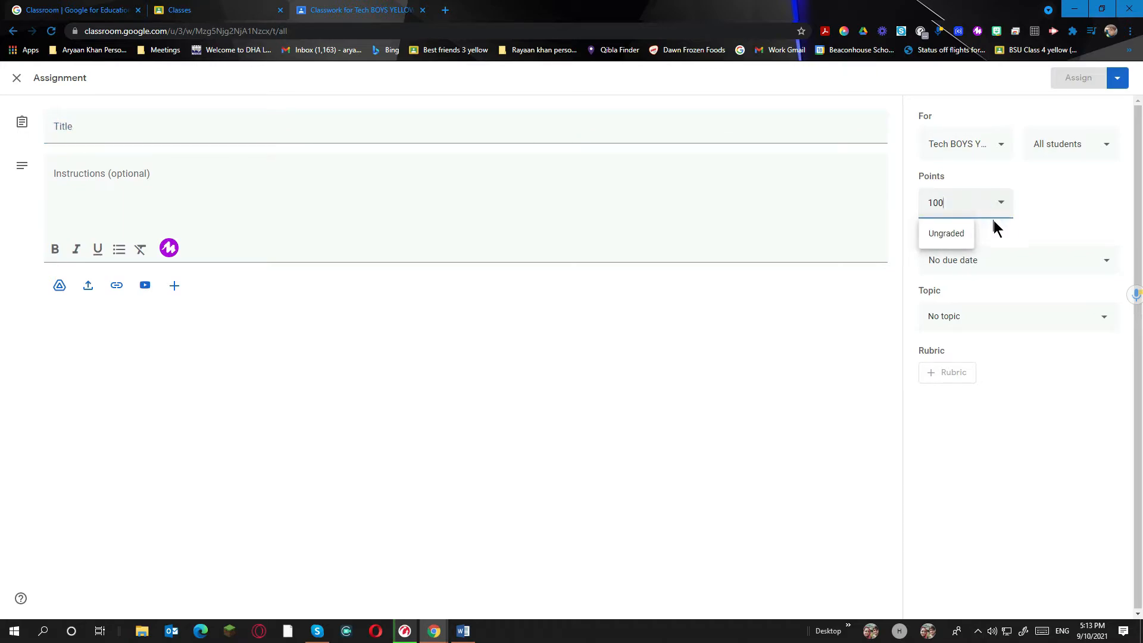
pyautogui.click(998, 253)
pyautogui.click(998, 249)
pyautogui.click(1016, 332)
pyautogui.click(1013, 324)
# Check the class and student recipient lists for the new assignment
pyautogui.click(1081, 150)
pyautogui.click(1081, 151)
pyautogui.click(958, 145)
pyautogui.click(983, 136)
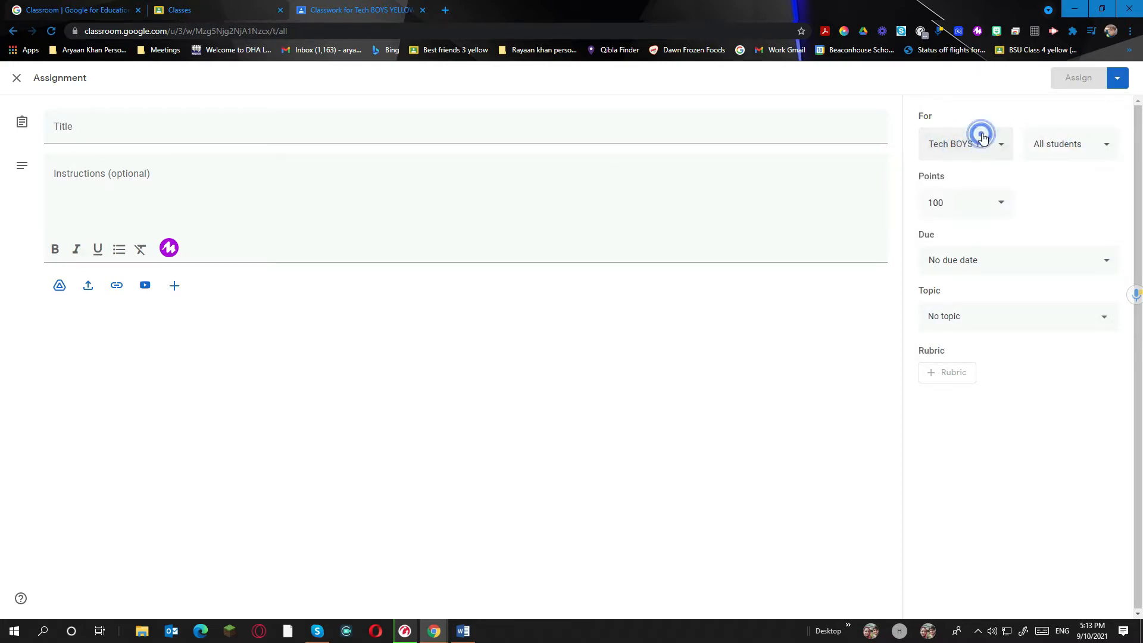
pyautogui.click(1057, 141)
pyautogui.click(1069, 147)
pyautogui.click(1068, 145)
pyautogui.click(1066, 143)
# Title the assignment 'Channel', ask students to subscribe and post the link, then assign it
pyautogui.click(266, 136)
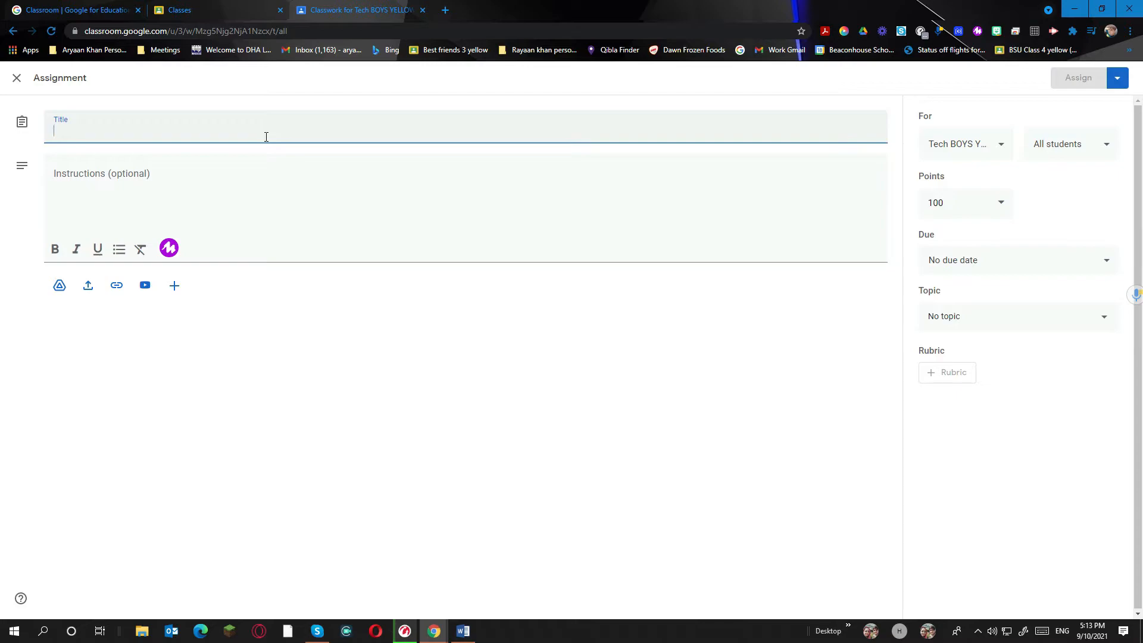
pyautogui.write('Channel')
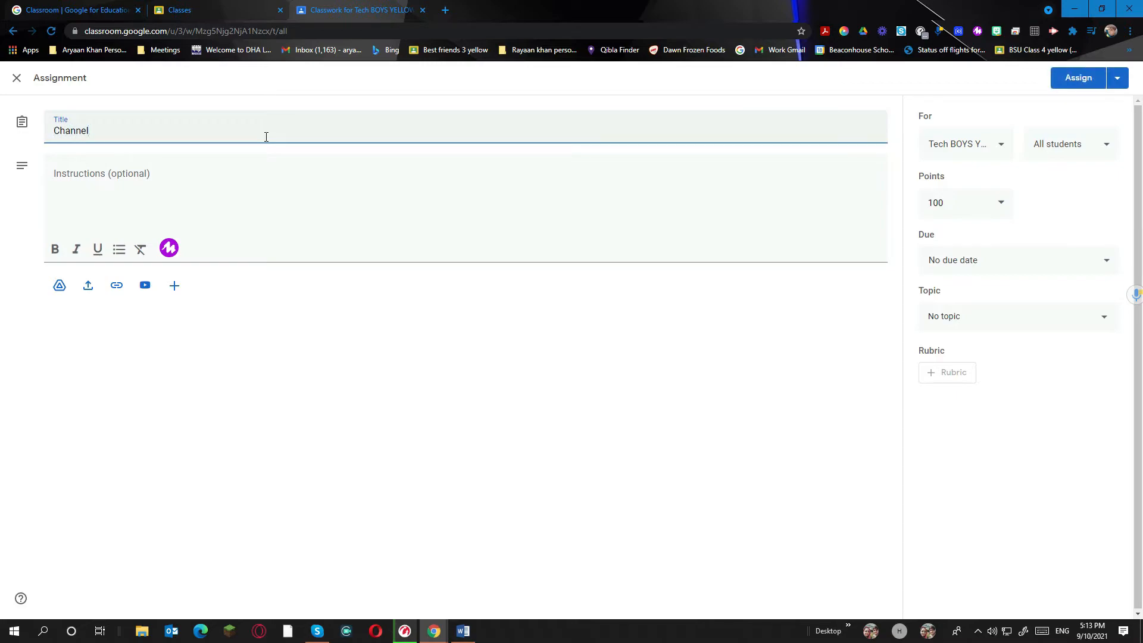
pyautogui.click(201, 212)
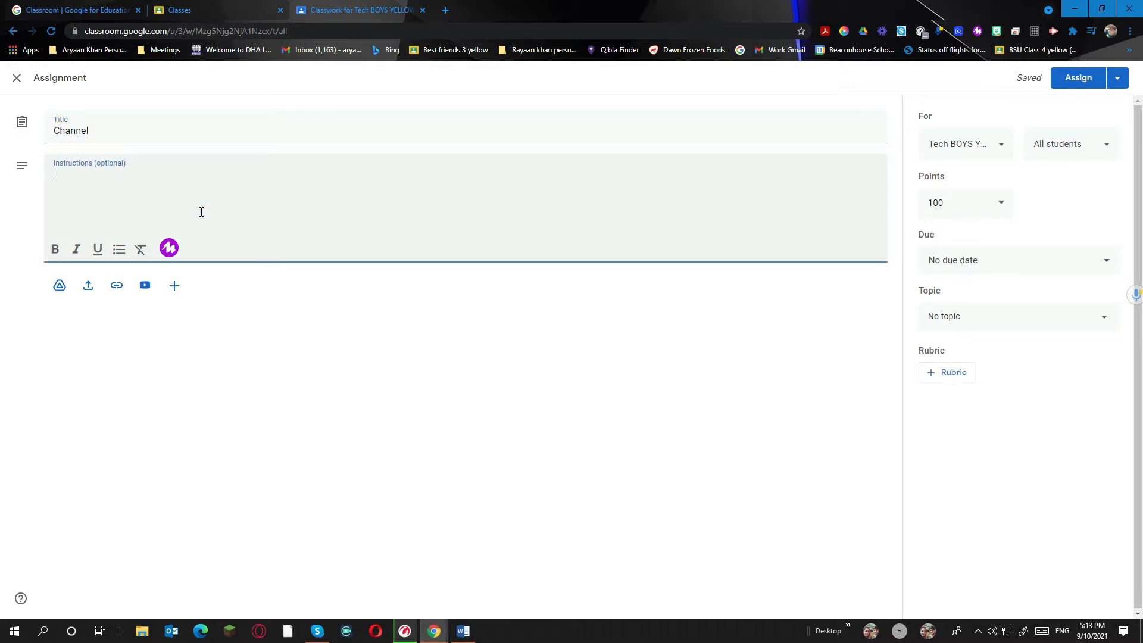
pyautogui.write('Tht')
pyautogui.write('at')
pyautogui.write(' pls sub')
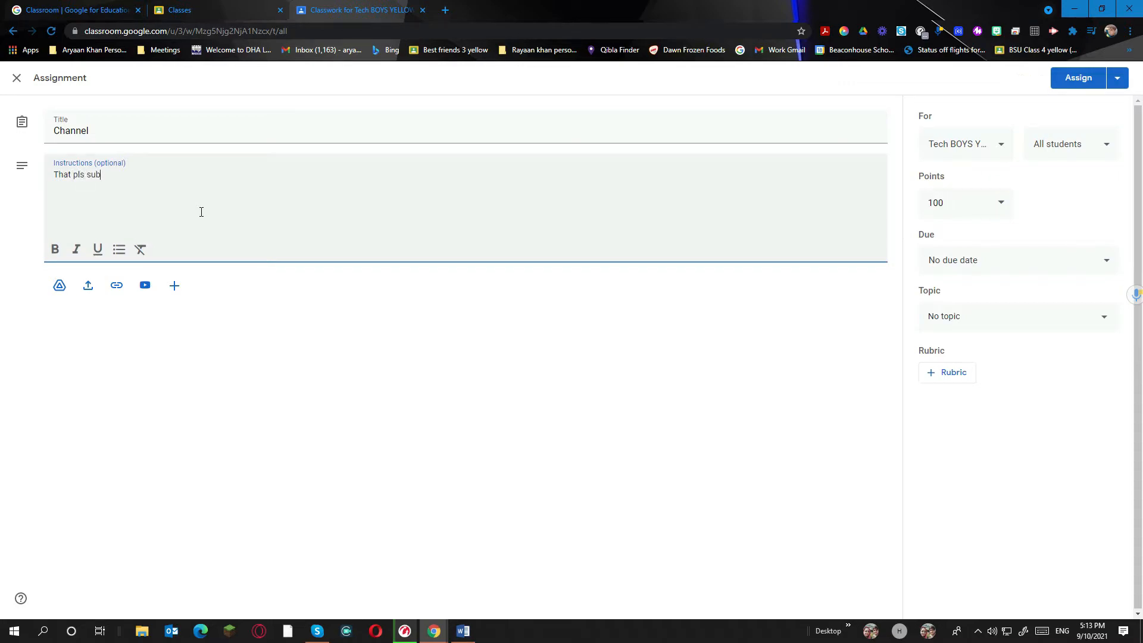
pyautogui.write('scribe our channel and post ')
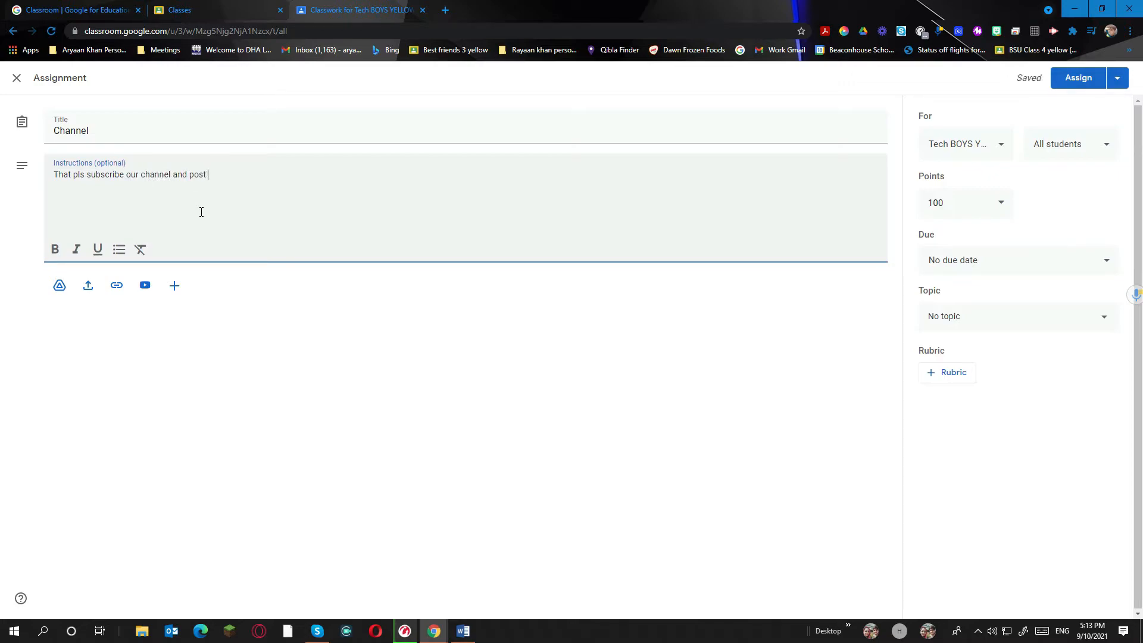
pyautogui.write('the link in the classwork')
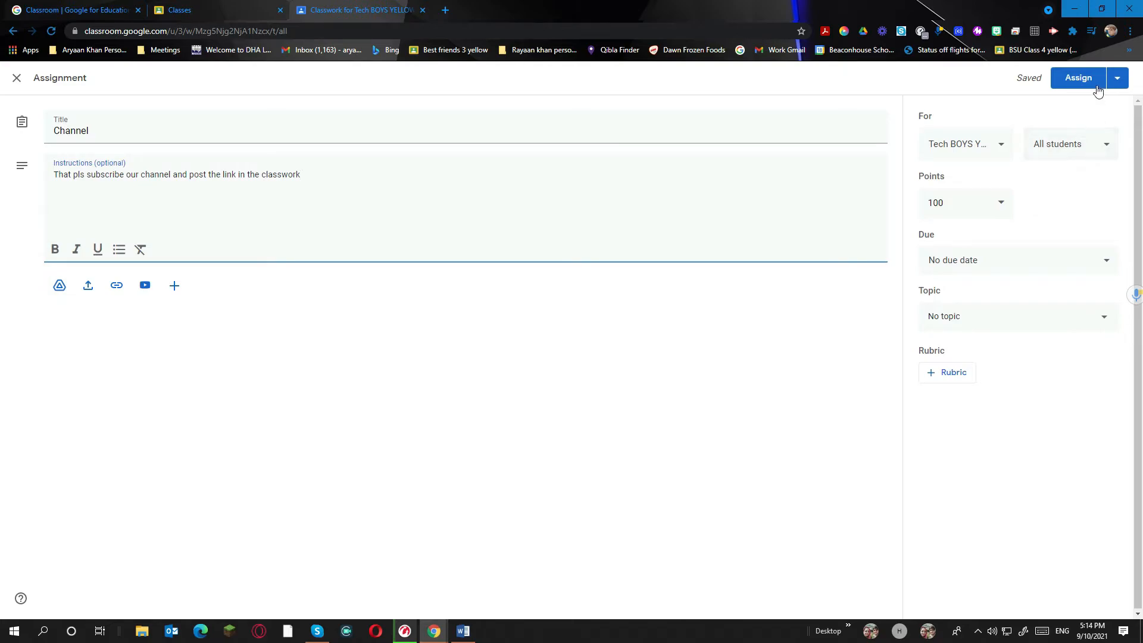
pyautogui.click(987, 146)
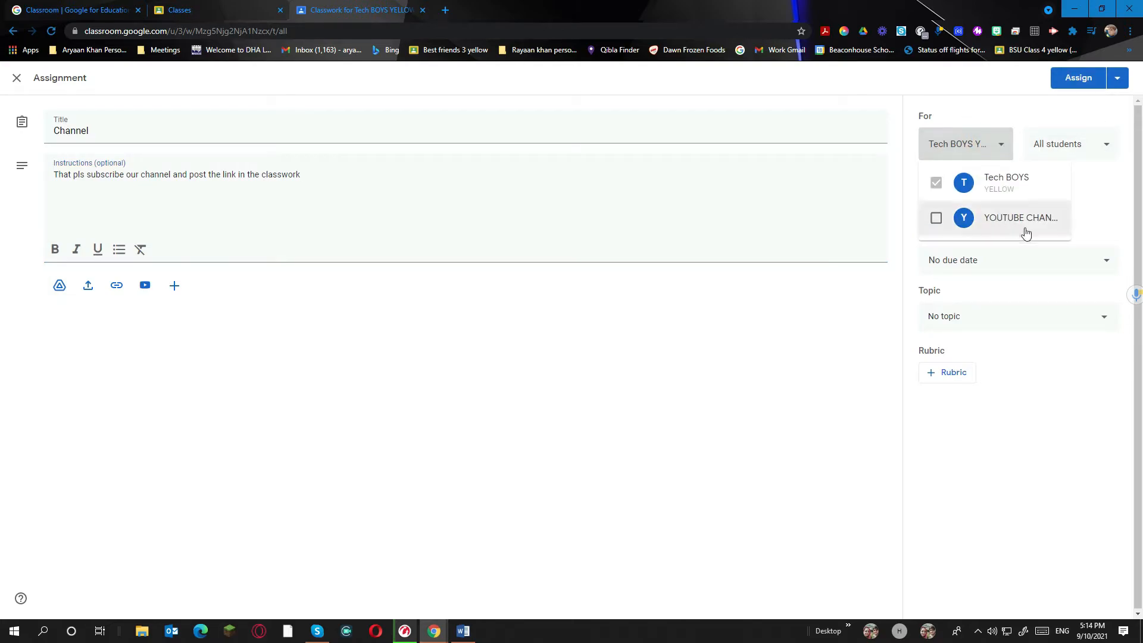
pyautogui.click(506, 168)
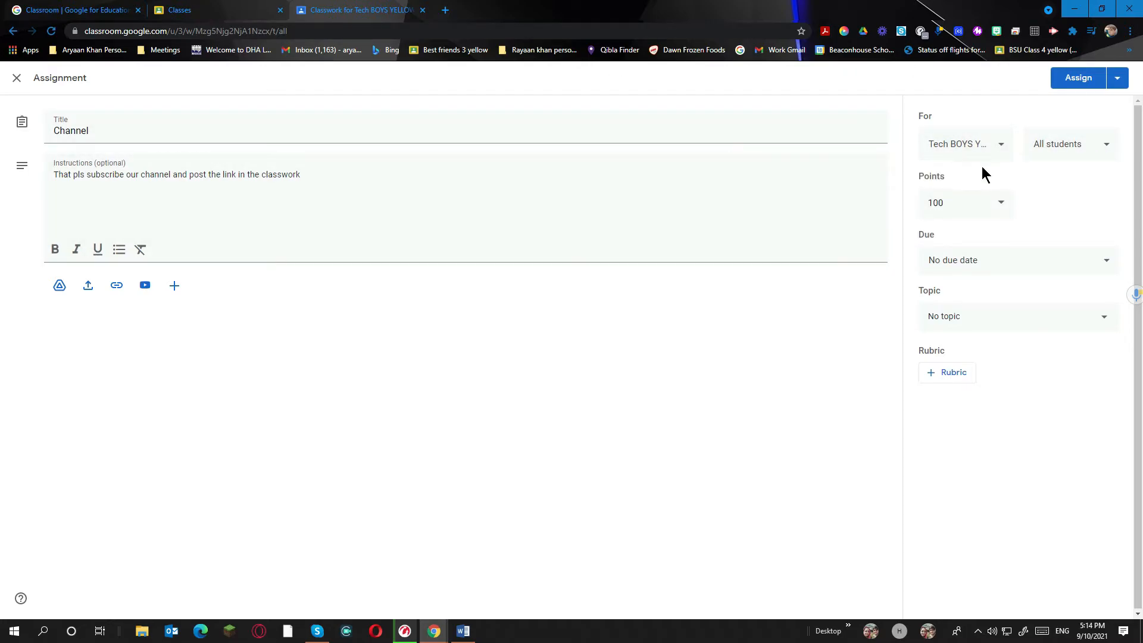
pyautogui.click(1079, 79)
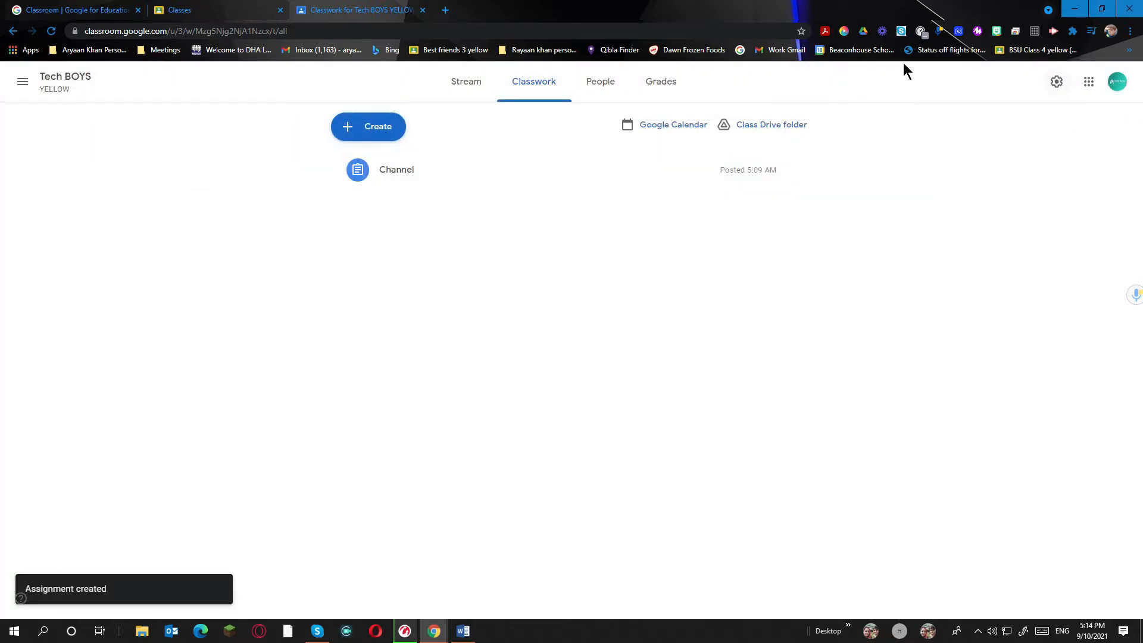
# Open the Channel post from Stream and review its instructions and student work
pyautogui.click(485, 85)
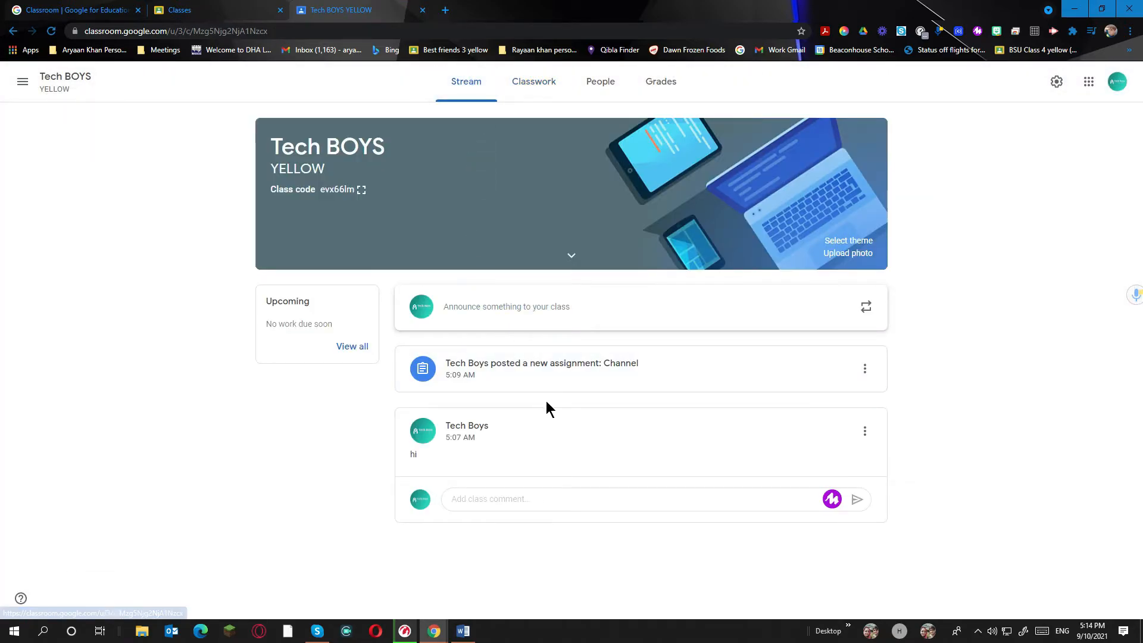
pyautogui.click(571, 350)
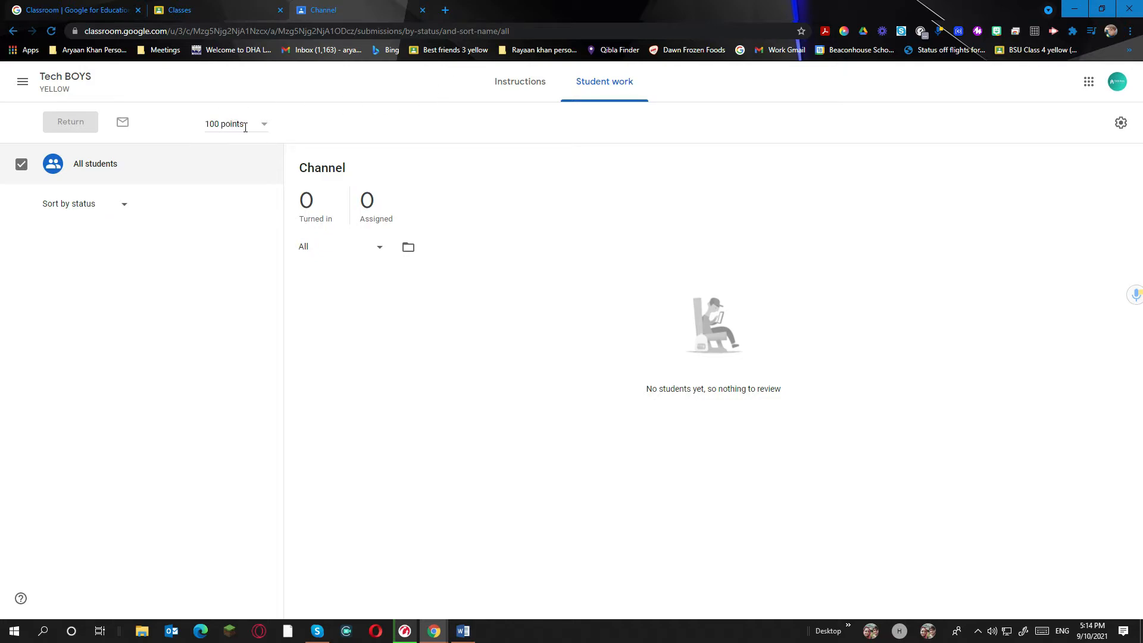
pyautogui.click(535, 76)
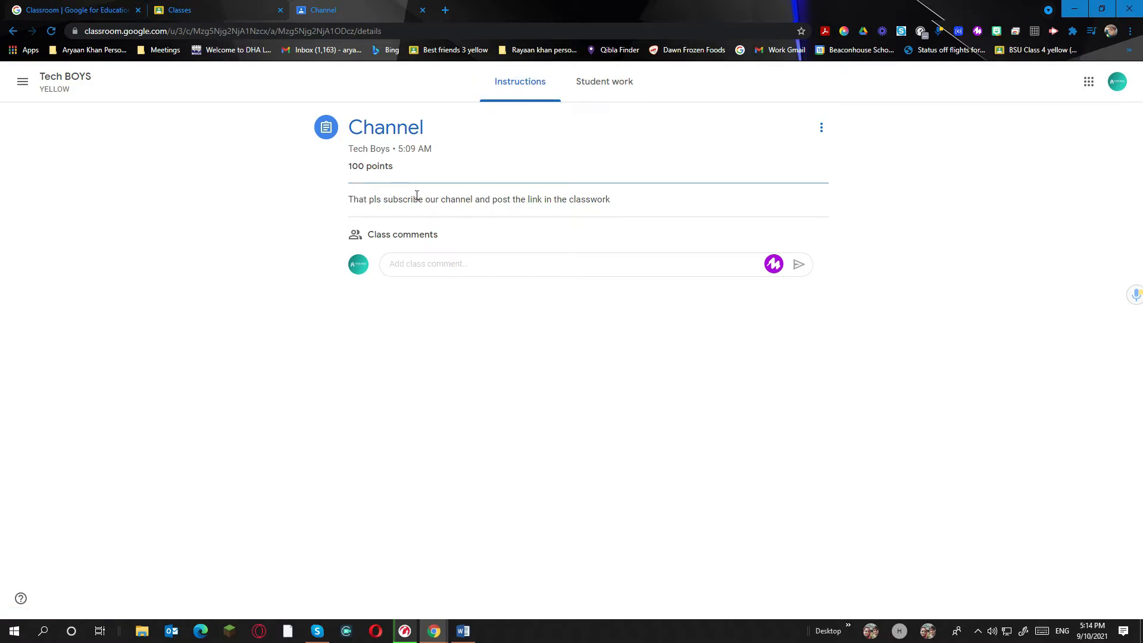
pyautogui.click(604, 82)
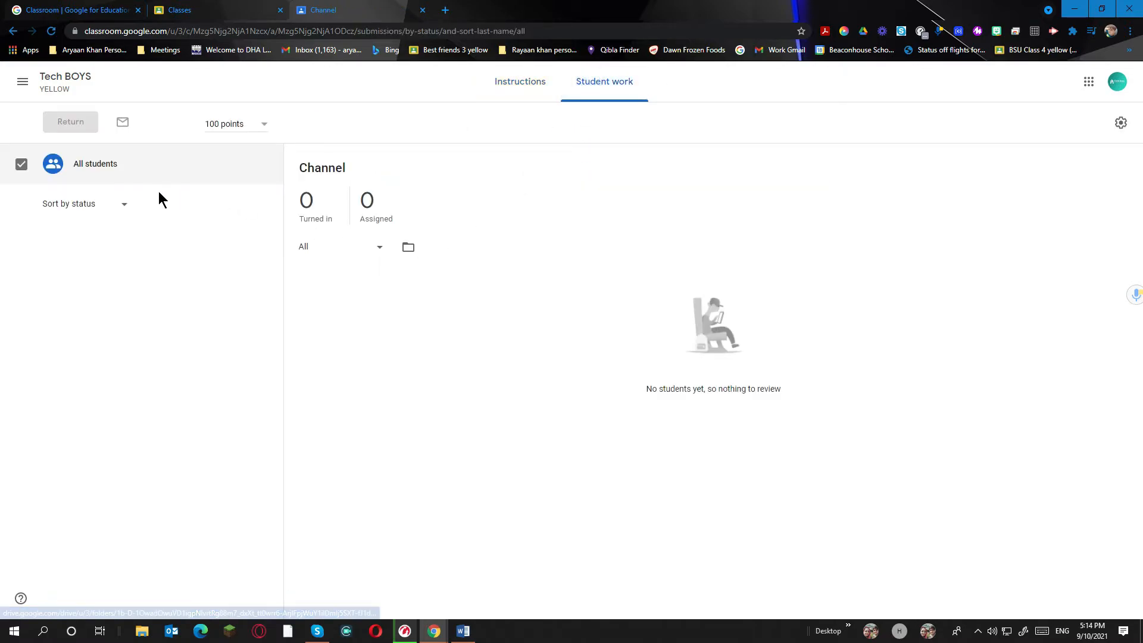
pyautogui.click(116, 204)
pyautogui.click(116, 202)
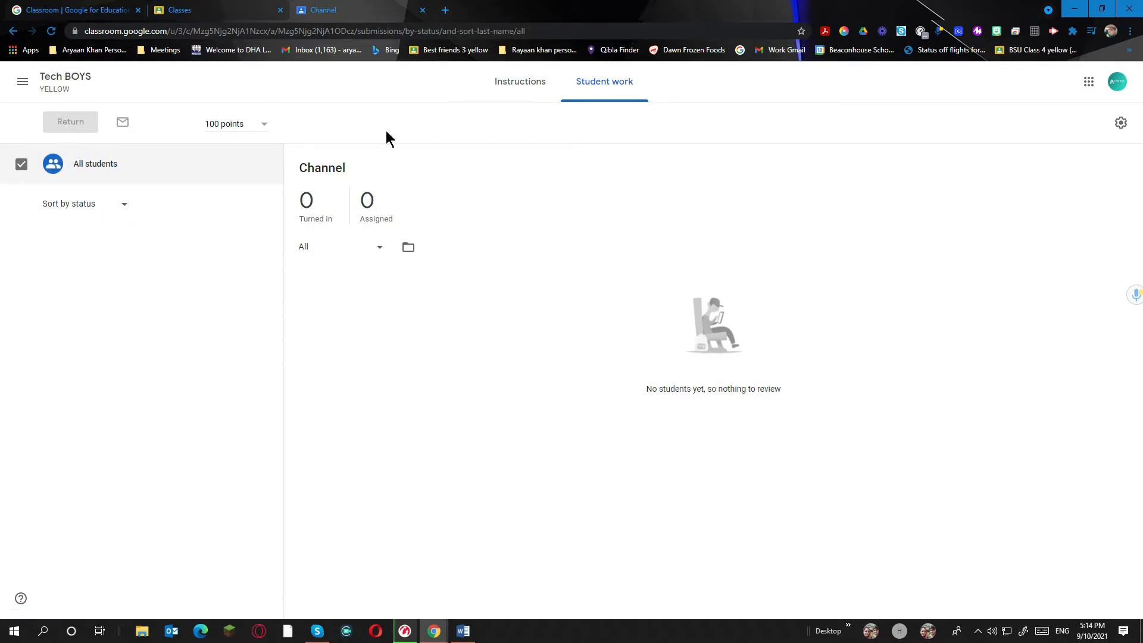
pyautogui.click(530, 90)
# Go back to Stream, then bring up the Create menu on Classwork
pyautogui.click(54, 83)
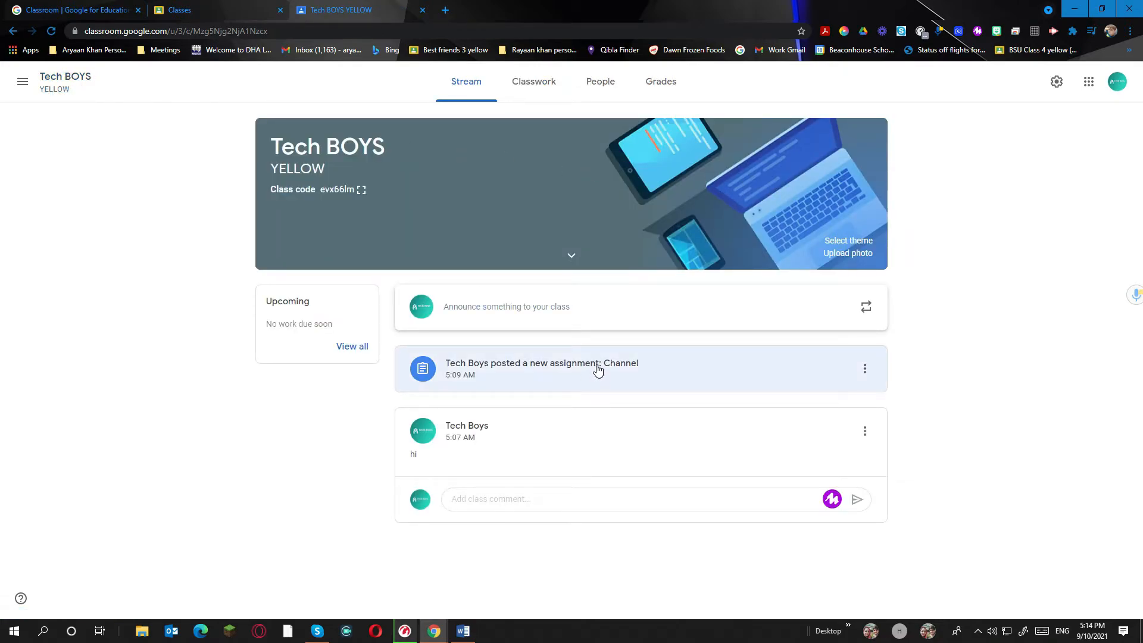
pyautogui.click(547, 89)
pyautogui.click(364, 131)
# Create a question titled 'Questio' with instructions 'WHAT IS THE NAME OF THE BEST YOUTUBE CHANNEL;?'
pyautogui.click(390, 222)
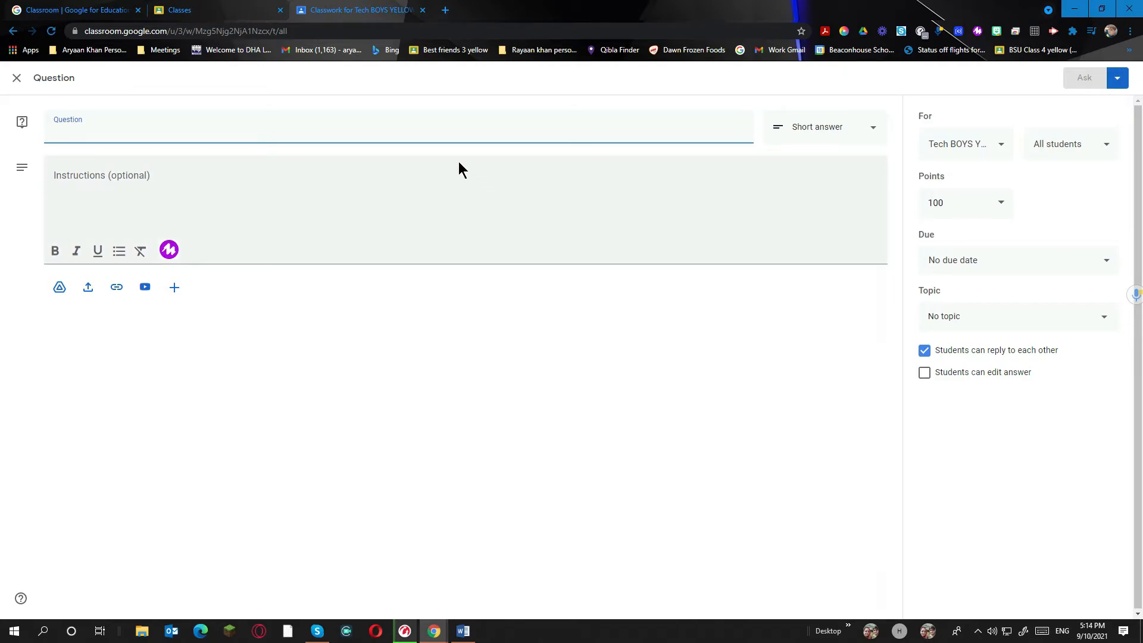
pyautogui.write('Q')
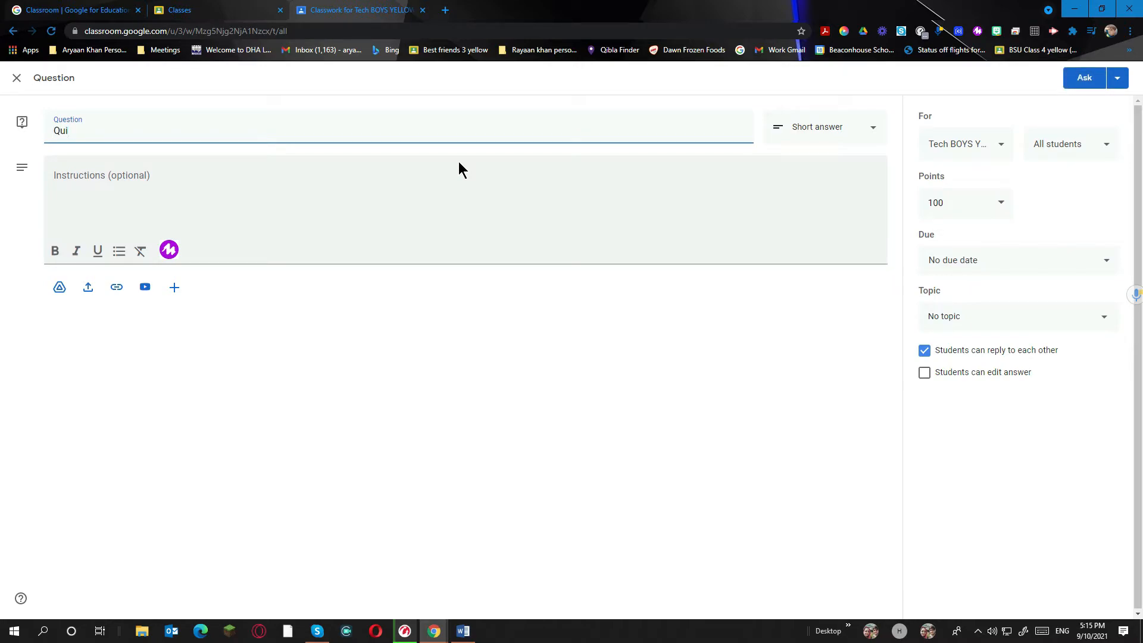
pyautogui.write('uestion')
pyautogui.click(403, 215)
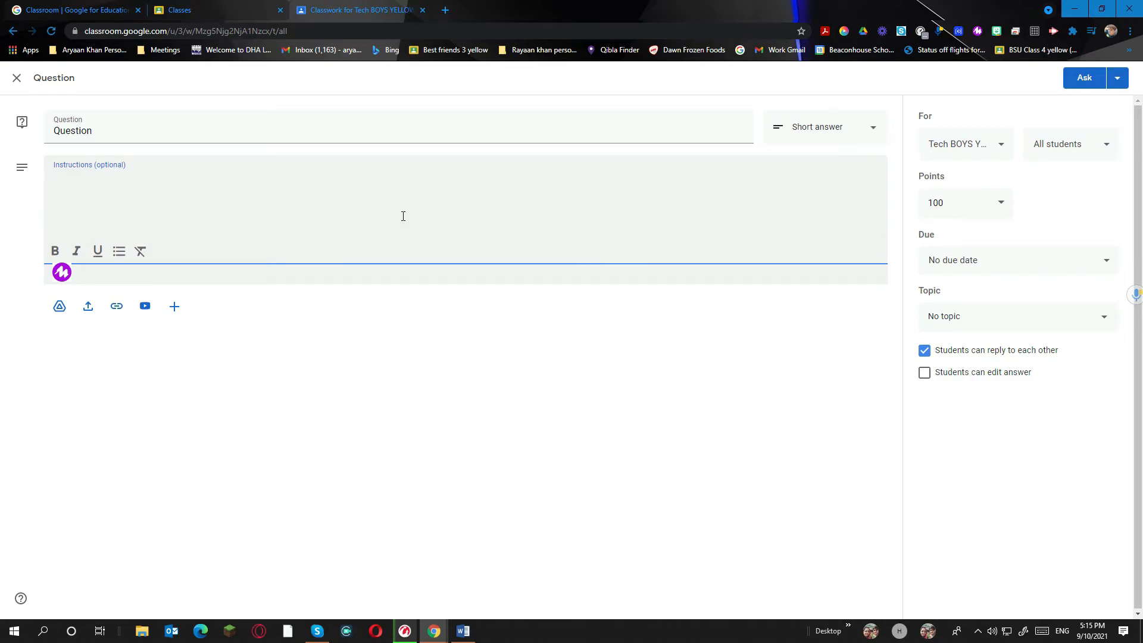
pyautogui.write('WHAT IS THE NAME OF THE')
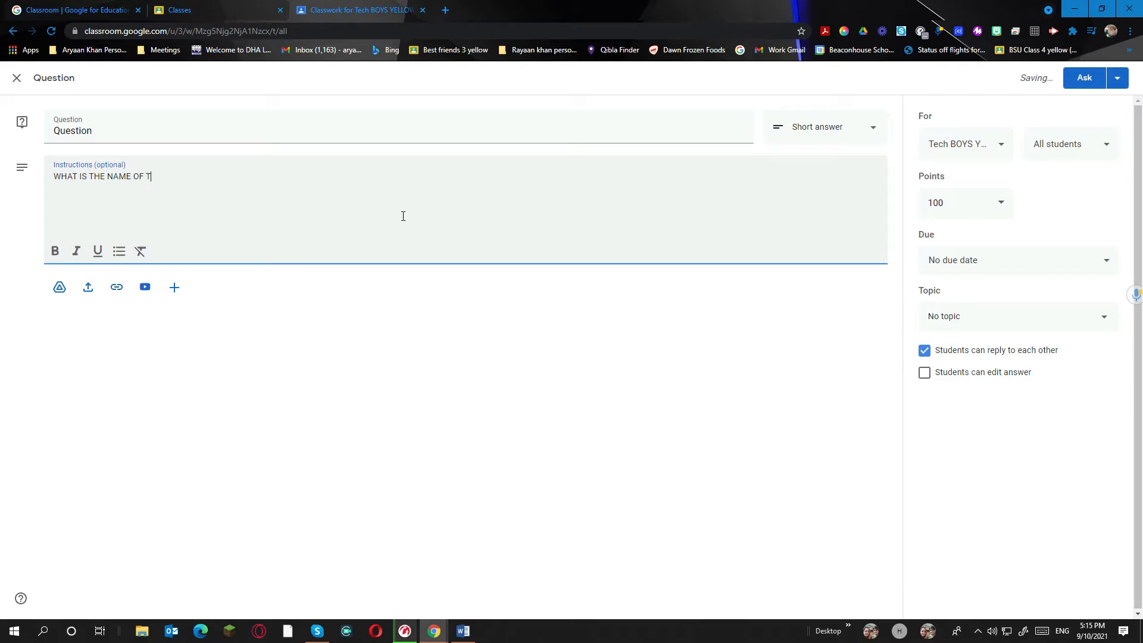
pyautogui.write(' BEST FO')
pyautogui.press('BackSpace')
pyautogui.write('OUTUBE CHANNEL;?')
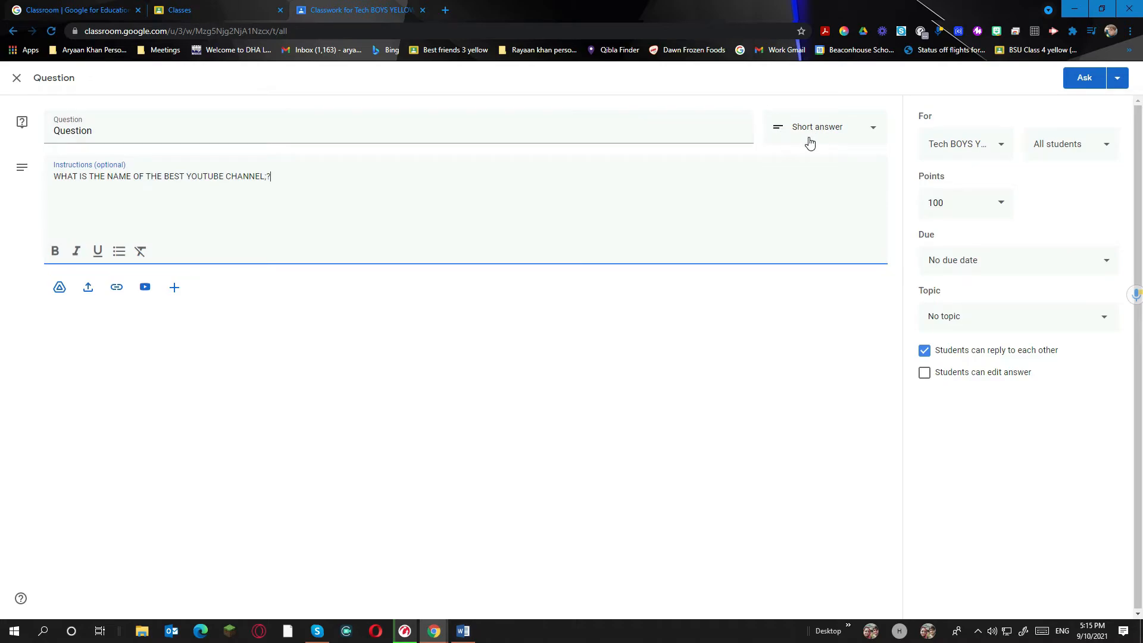
pyautogui.click(813, 140)
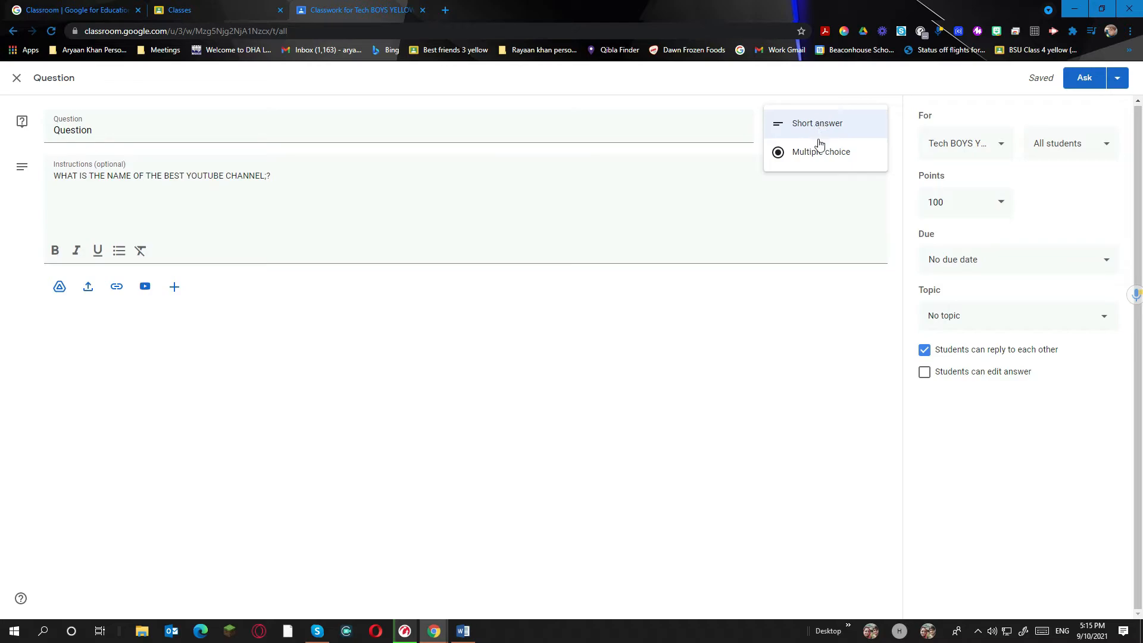
# Make the question multiple choice with options 'tECH bOYS' and 'OR'
pyautogui.click(814, 154)
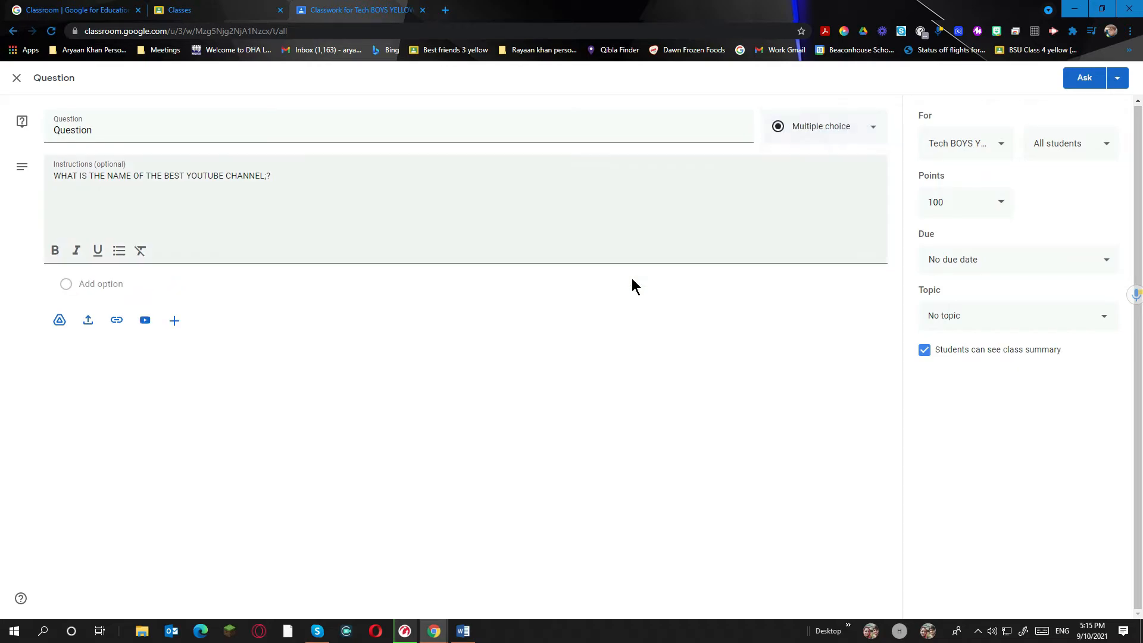
pyautogui.click(100, 284)
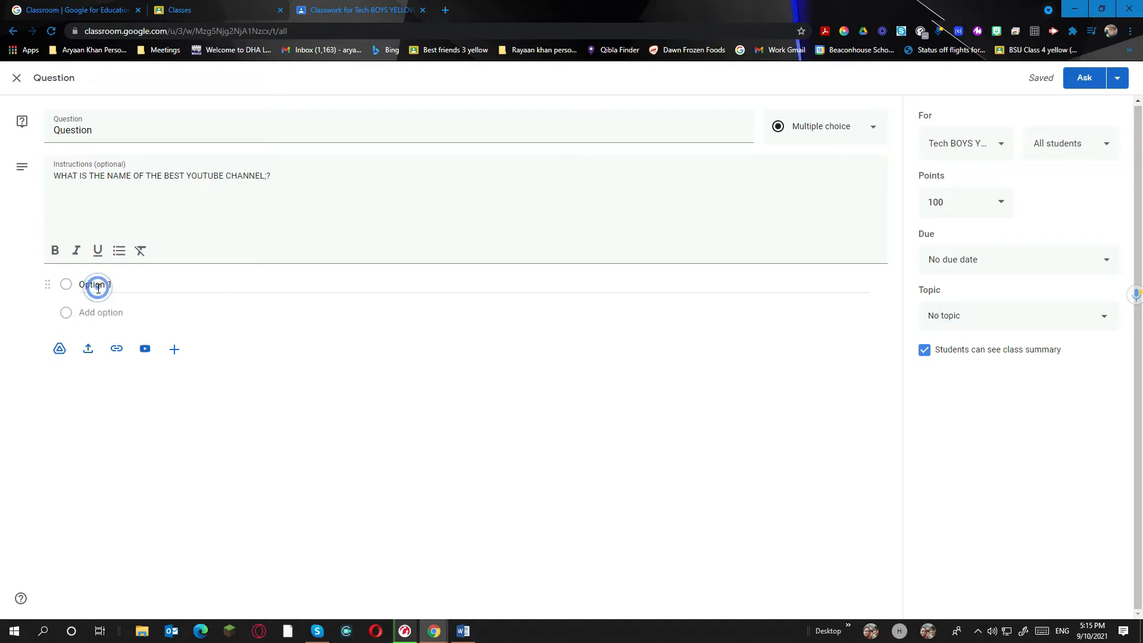
pyautogui.click(127, 278)
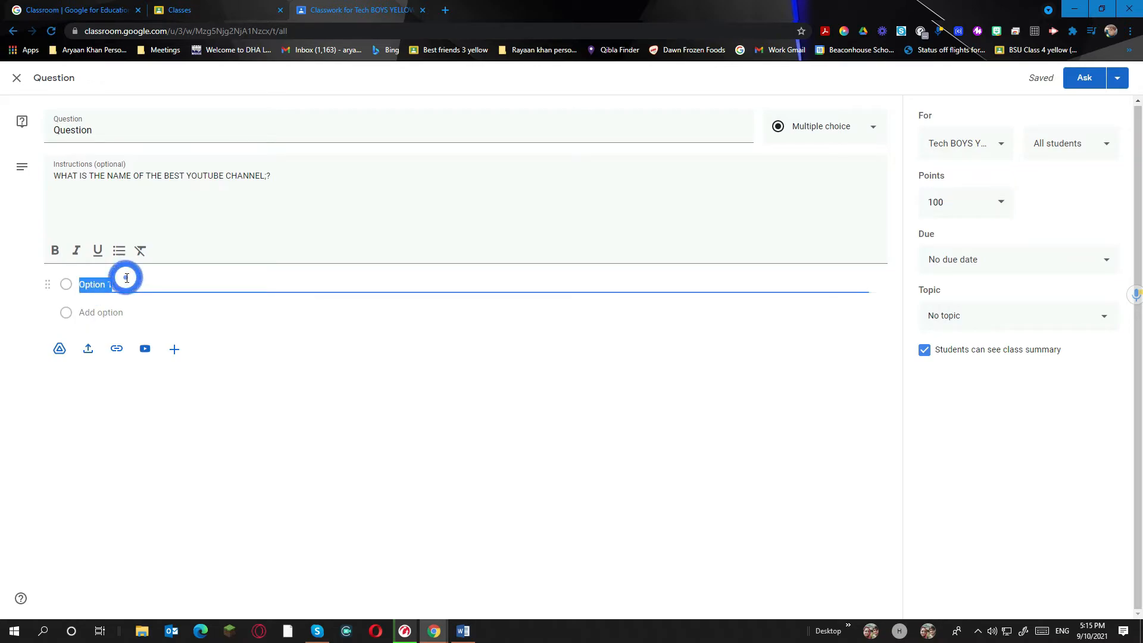
pyautogui.write('tECH')
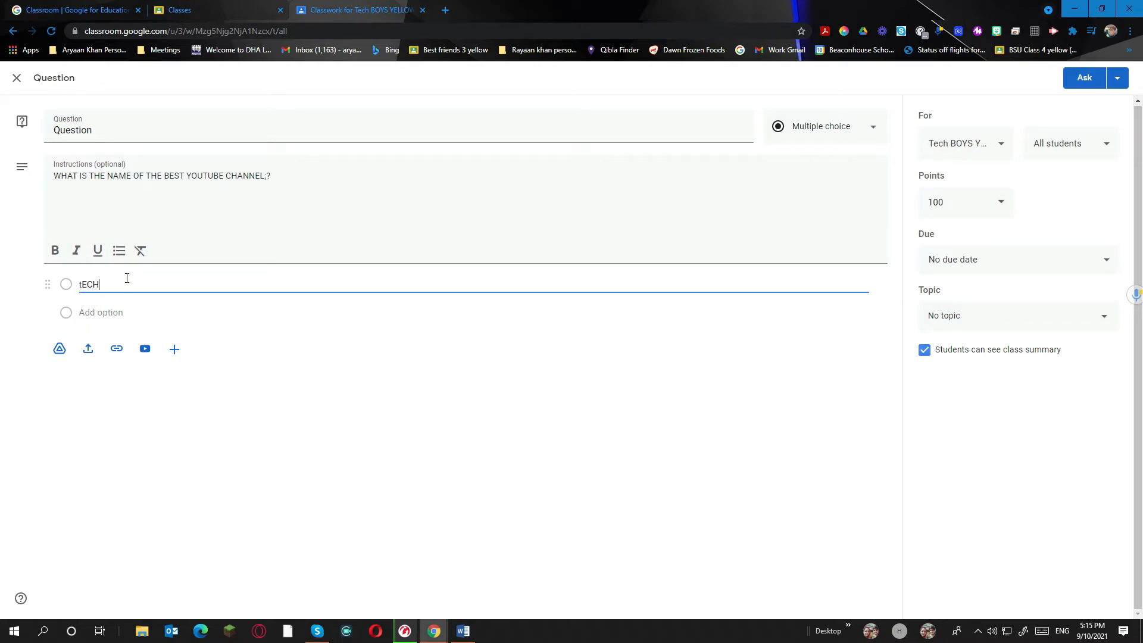
pyautogui.write(' bOYS')
pyautogui.click(113, 312)
pyautogui.write('OR')
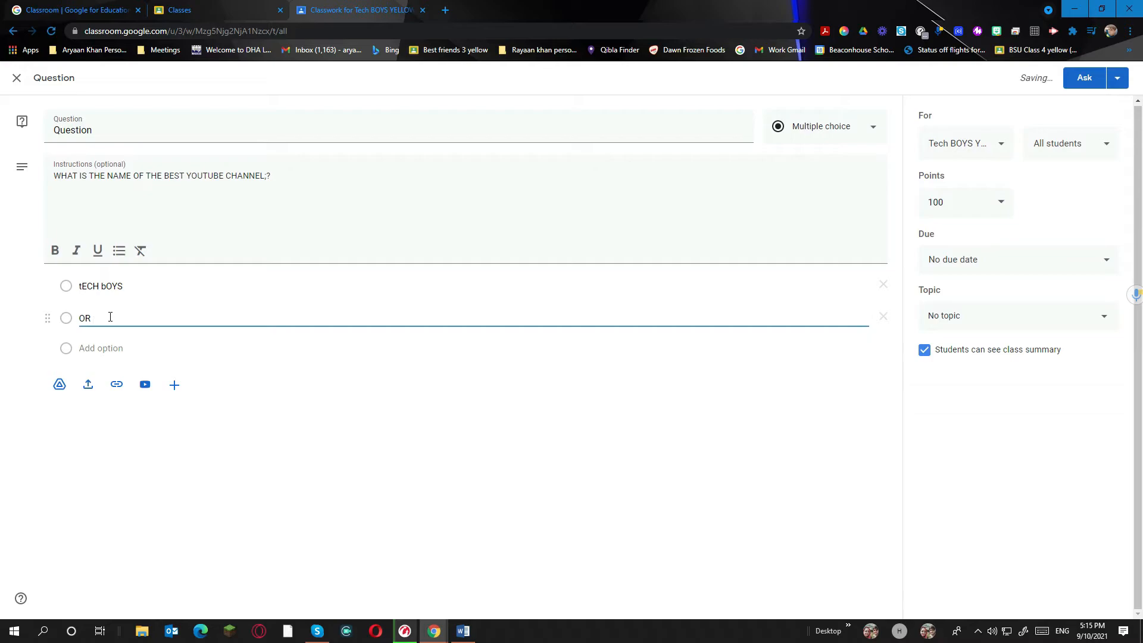
# Close the accidental Drive upload window and add a third option 'MINE CRAFT'
pyautogui.click(88, 384)
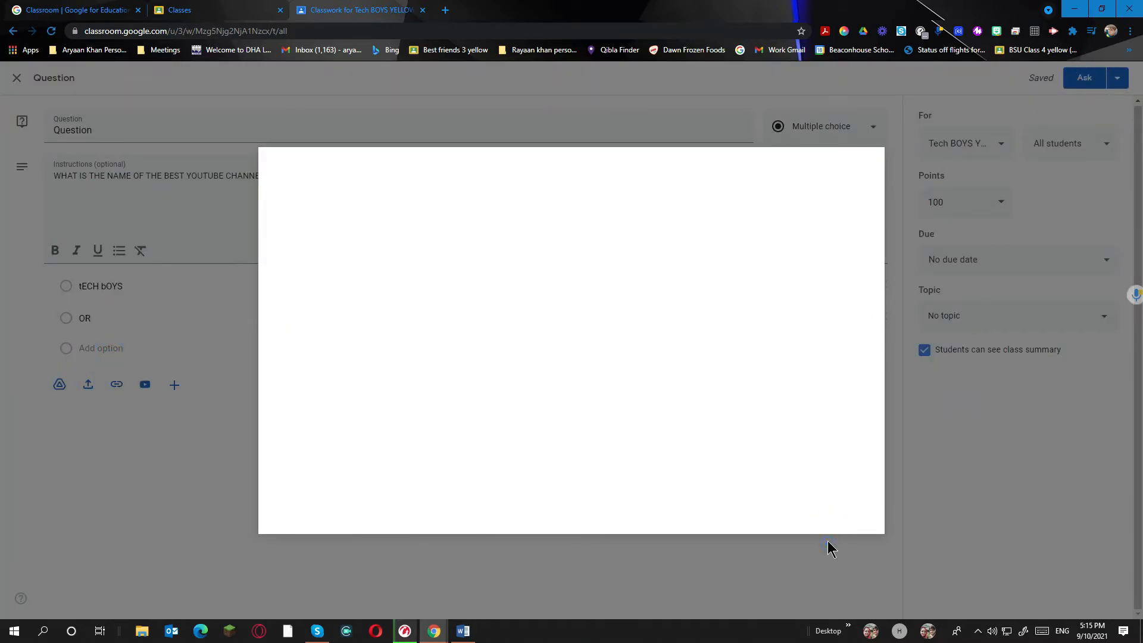
pyautogui.click(863, 172)
pyautogui.click(107, 349)
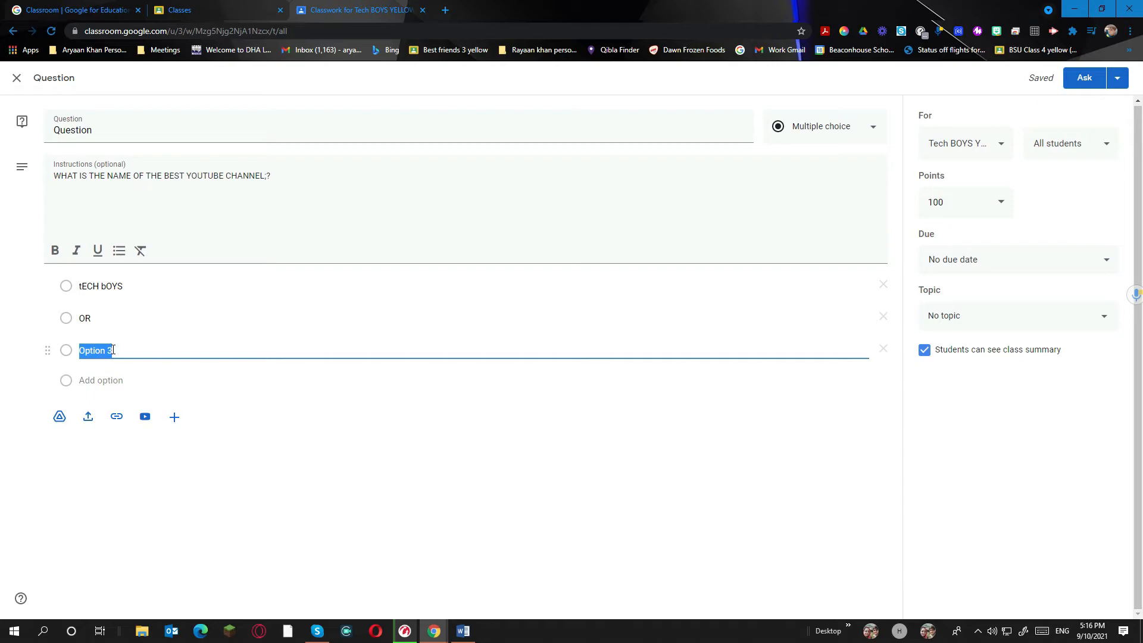
pyautogui.write('HAND CRAFT')
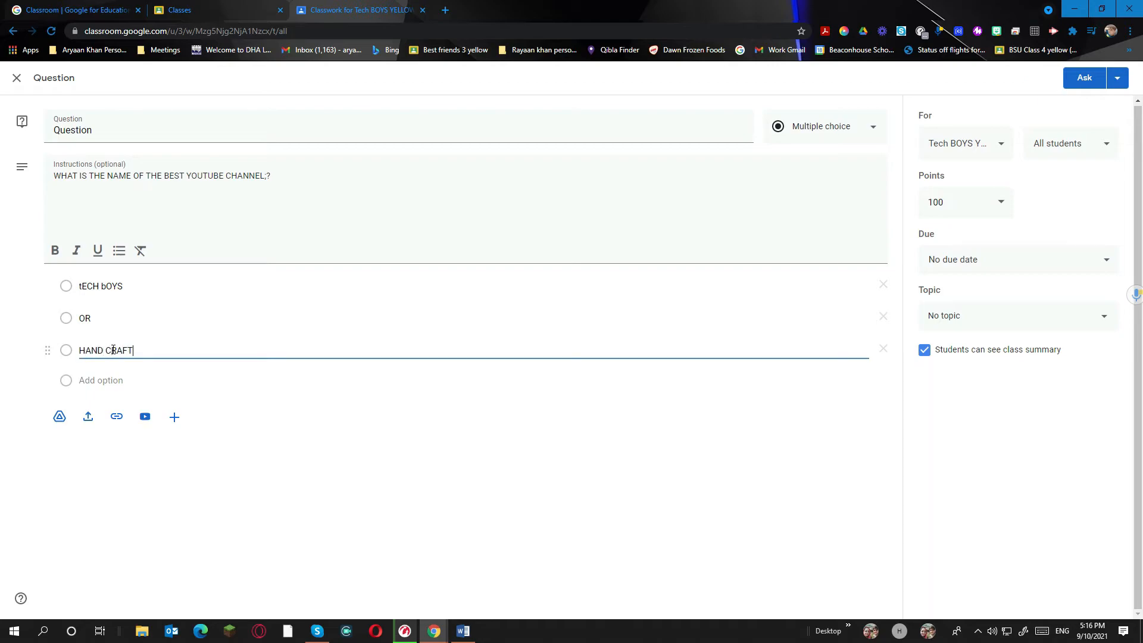
pyautogui.click(107, 350)
pyautogui.press('BackSpace')
pyautogui.press('BackSpace')
pyautogui.press('BackSpace')
pyautogui.press('BackSpace')
pyautogui.press('BackSpace')
pyautogui.write('M')
pyautogui.press('BackSpace')
pyautogui.write('INE')
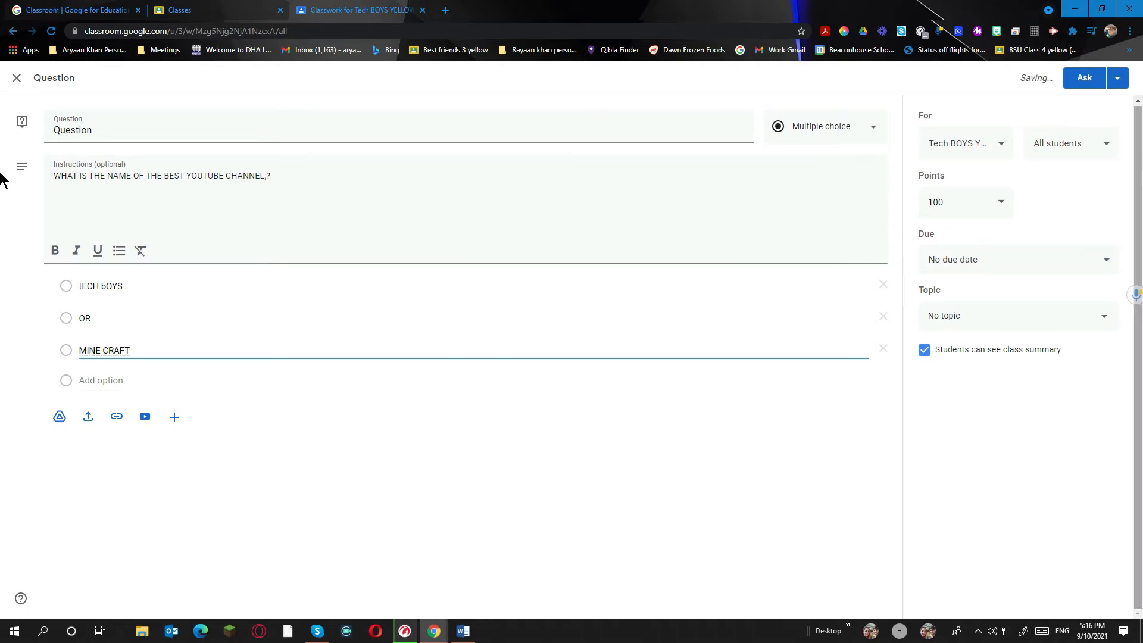
# Give the question 10 points, due September 10 at 5:17 PM
pyautogui.click(992, 208)
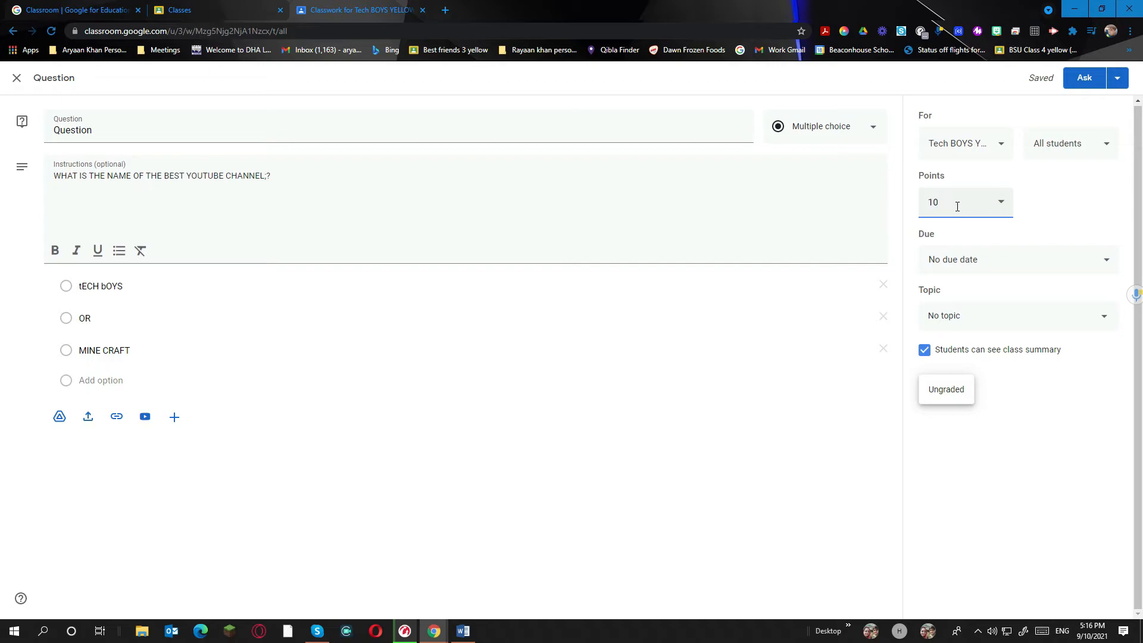
pyautogui.click(969, 260)
pyautogui.click(979, 305)
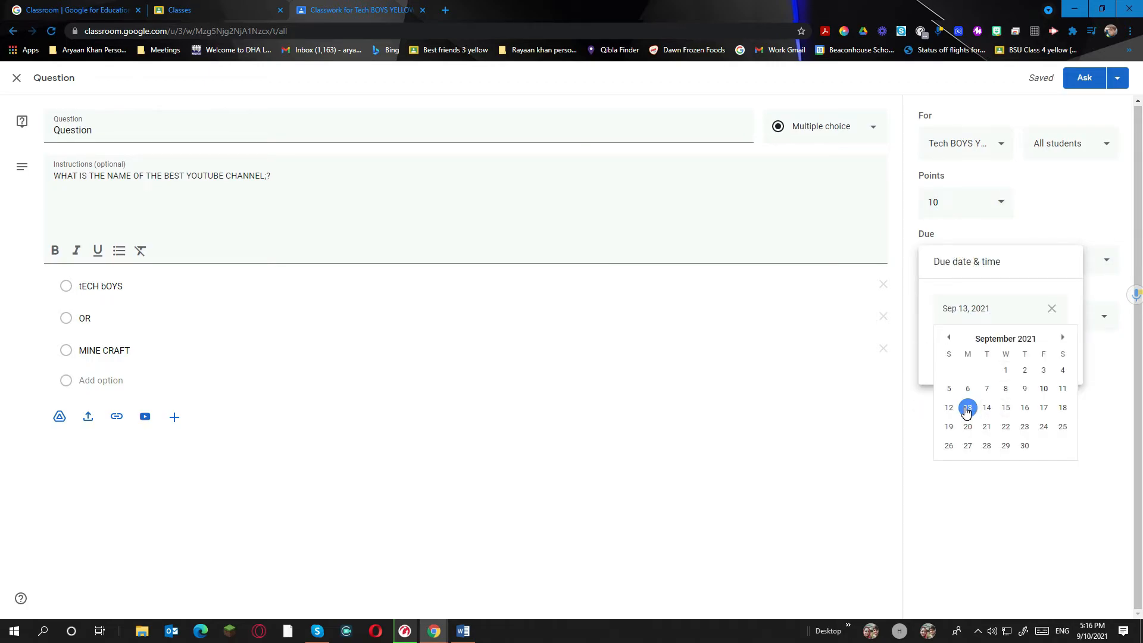
pyautogui.click(1044, 389)
pyautogui.click(1011, 348)
pyautogui.click(1011, 348)
pyautogui.click(1010, 341)
pyautogui.click(1011, 351)
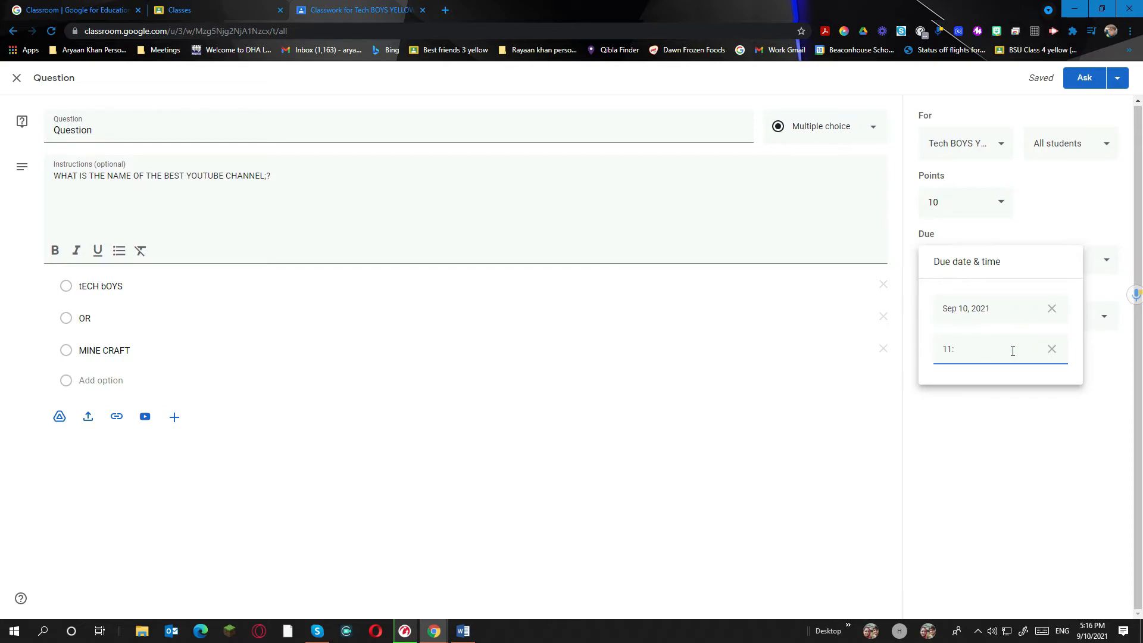
pyautogui.press('BackSpace')
pyautogui.write('5:17PM')
pyautogui.press('Return')
pyautogui.click(1016, 412)
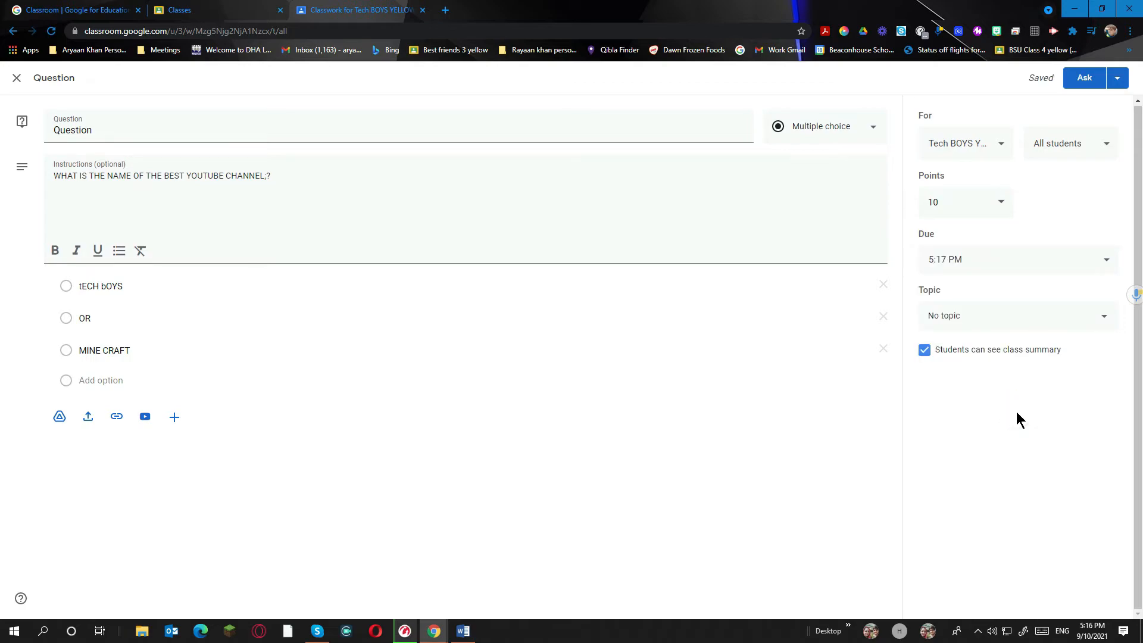
# File the question under a new topic 'QUESTION', hide the class summary, and post it
pyautogui.click(990, 317)
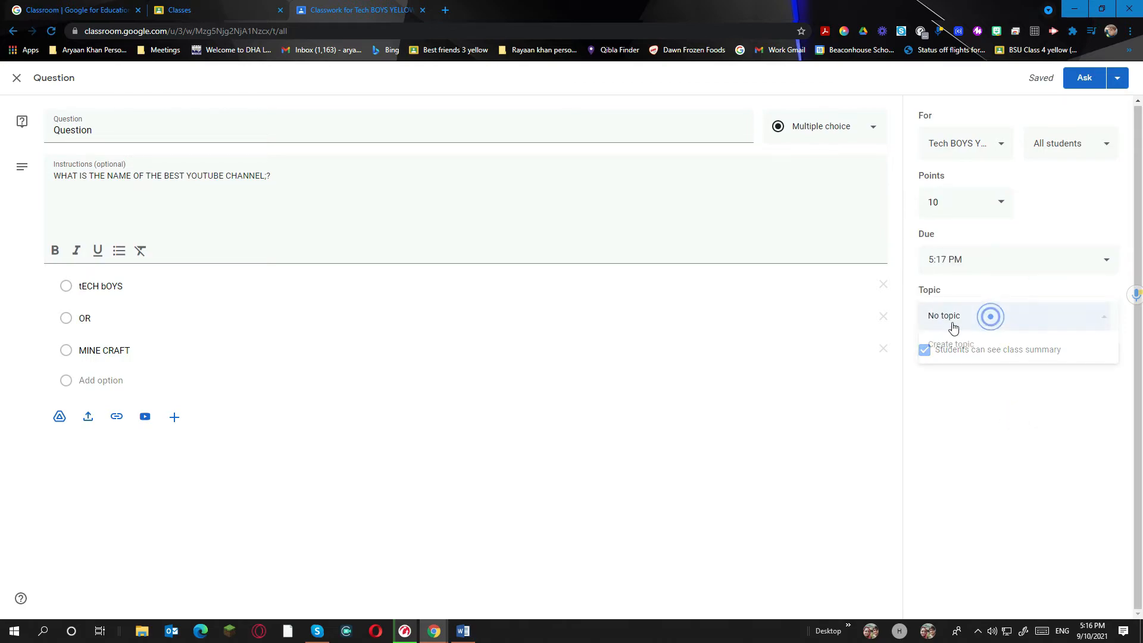
pyautogui.click(982, 344)
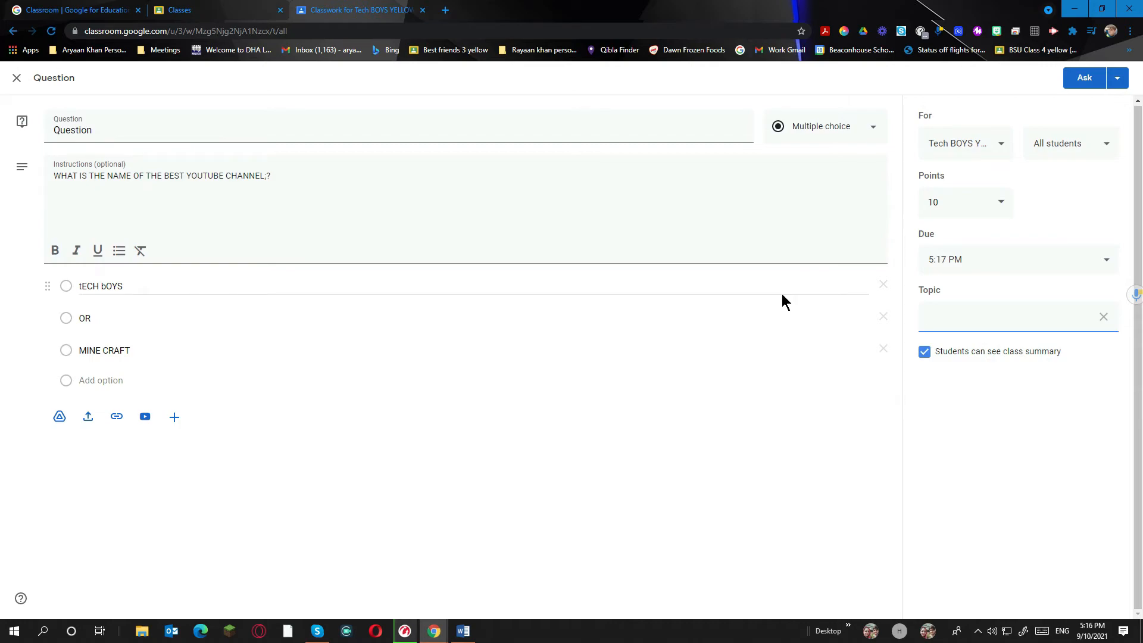
pyautogui.write('QUESTION')
pyautogui.click(979, 417)
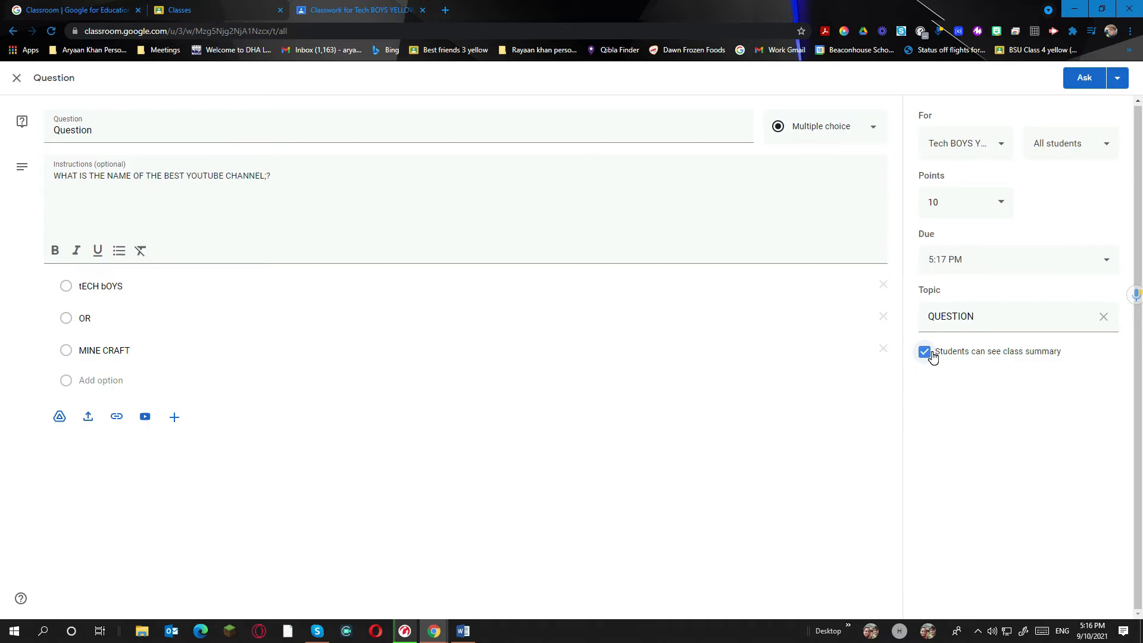
pyautogui.click(1035, 351)
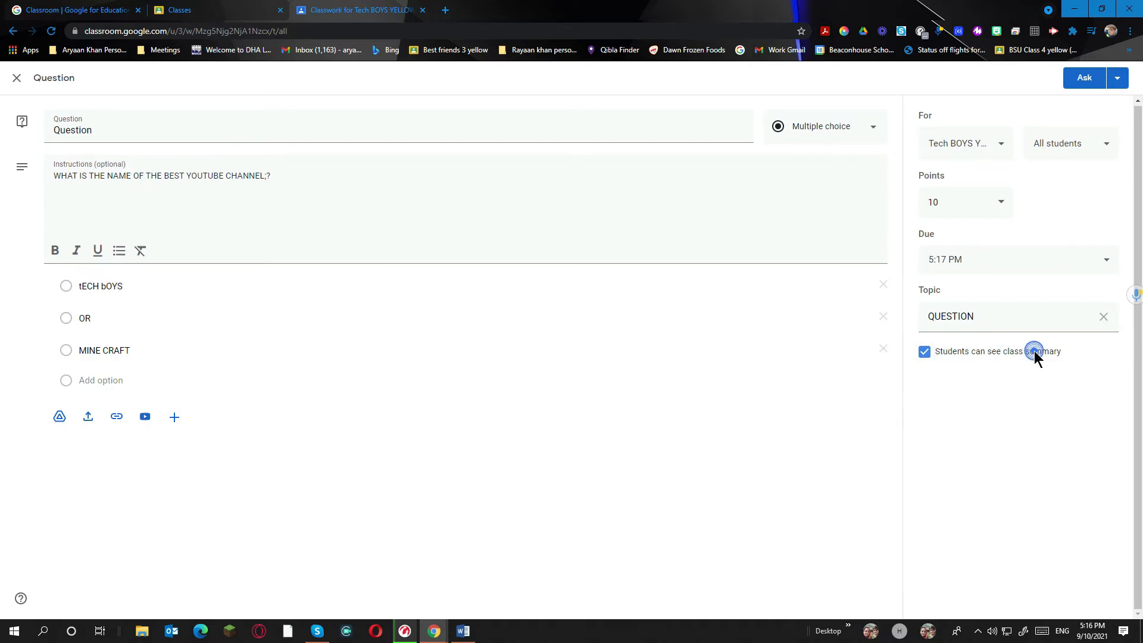
pyautogui.click(1094, 82)
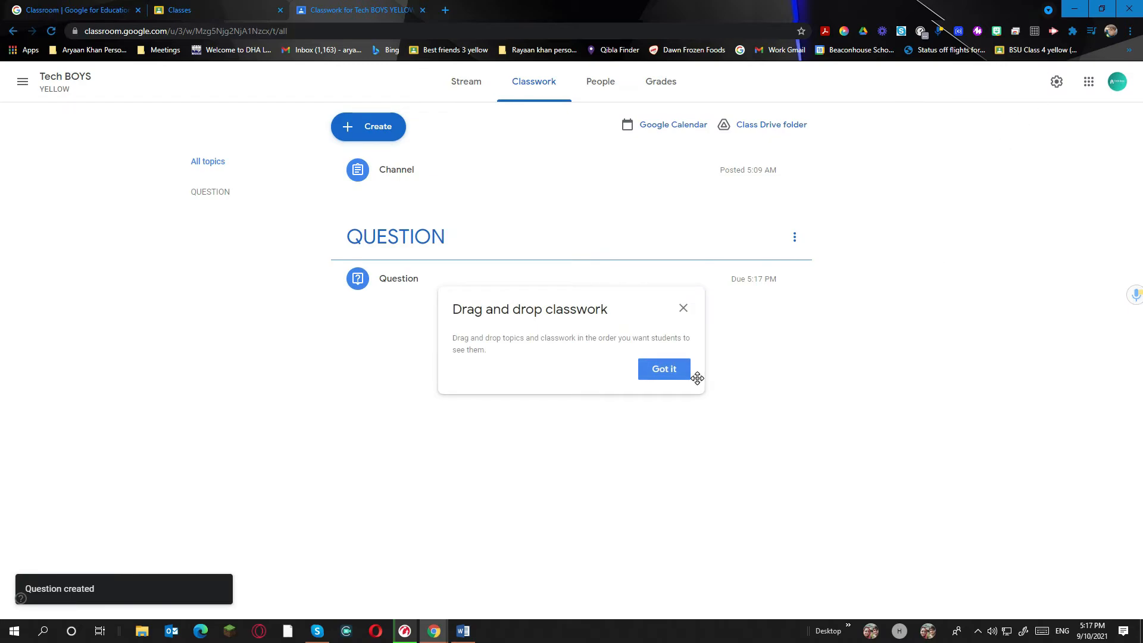
# Dismiss the drag-and-drop tip, review the Question post's answers and details, then return to Stream
pyautogui.click(677, 374)
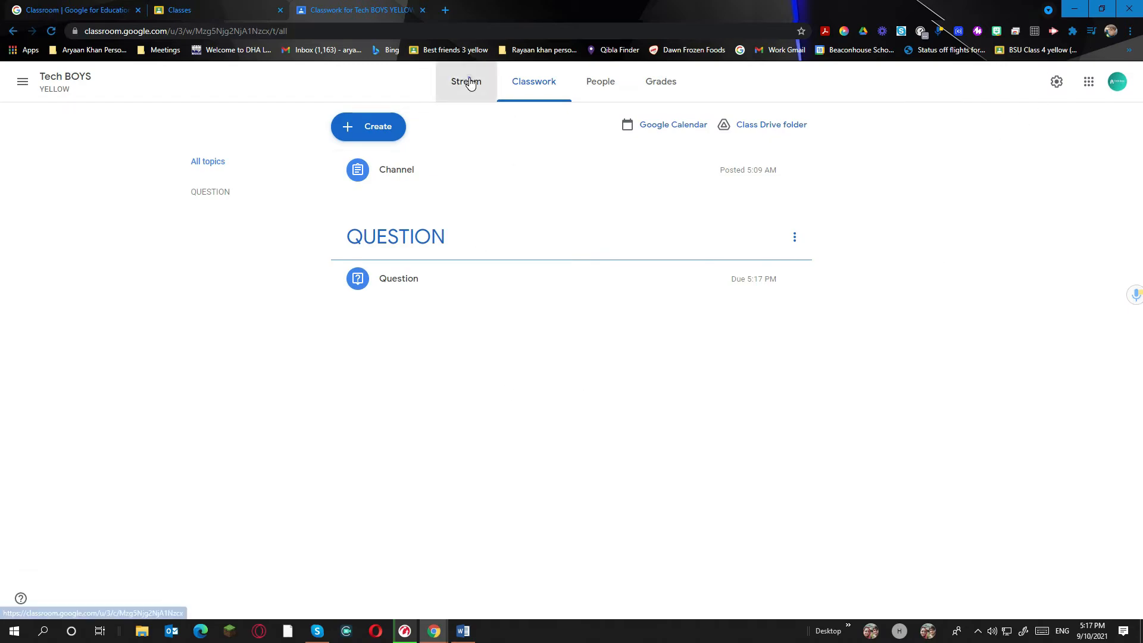
pyautogui.click(470, 83)
pyautogui.click(525, 372)
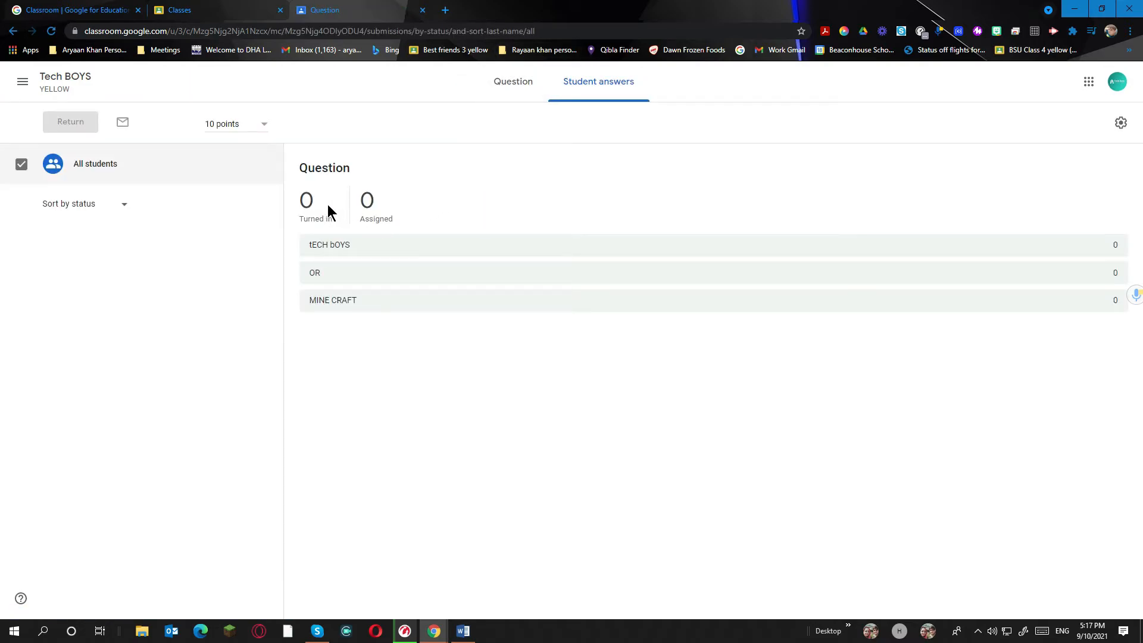
pyautogui.click(513, 83)
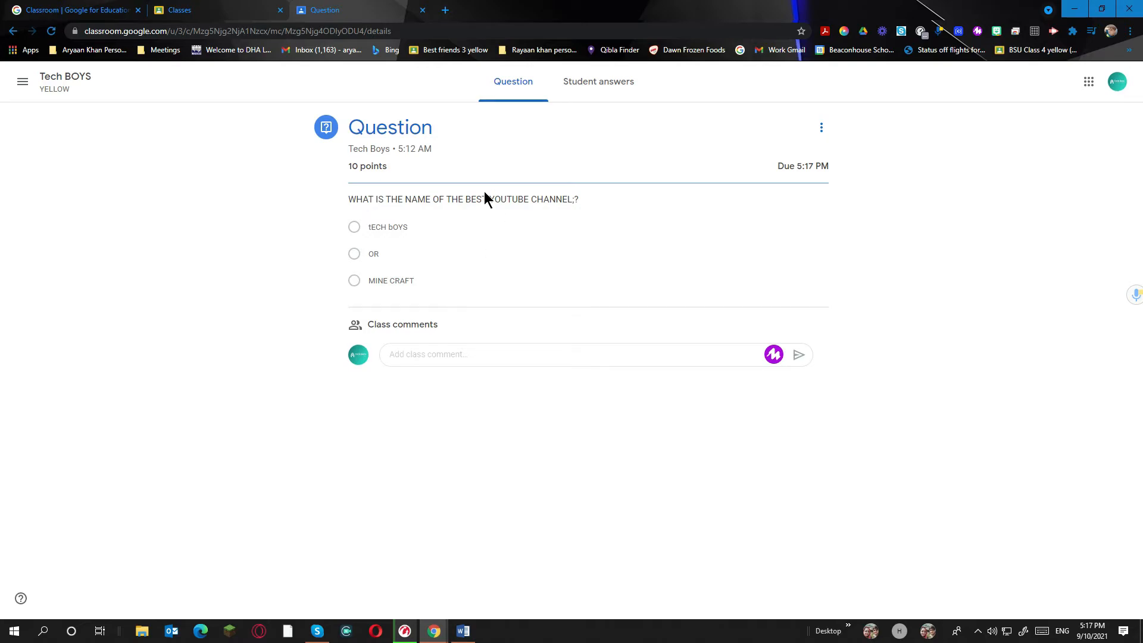
pyautogui.click(60, 77)
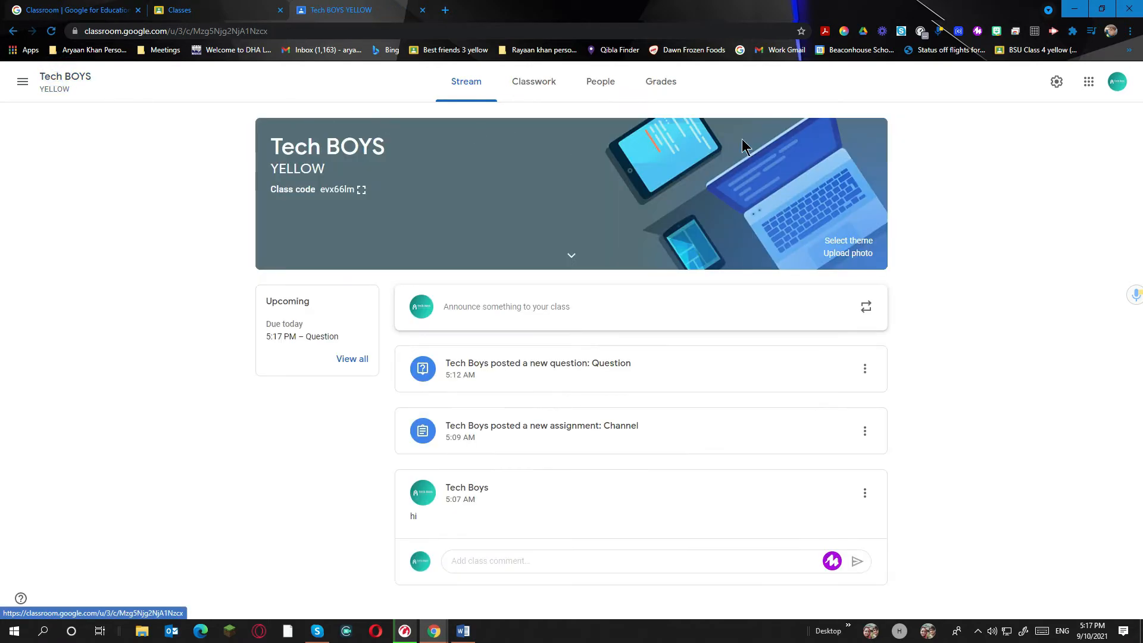
# On People, try inviting a co-teacher by searching their name and picking the school account
pyautogui.click(599, 102)
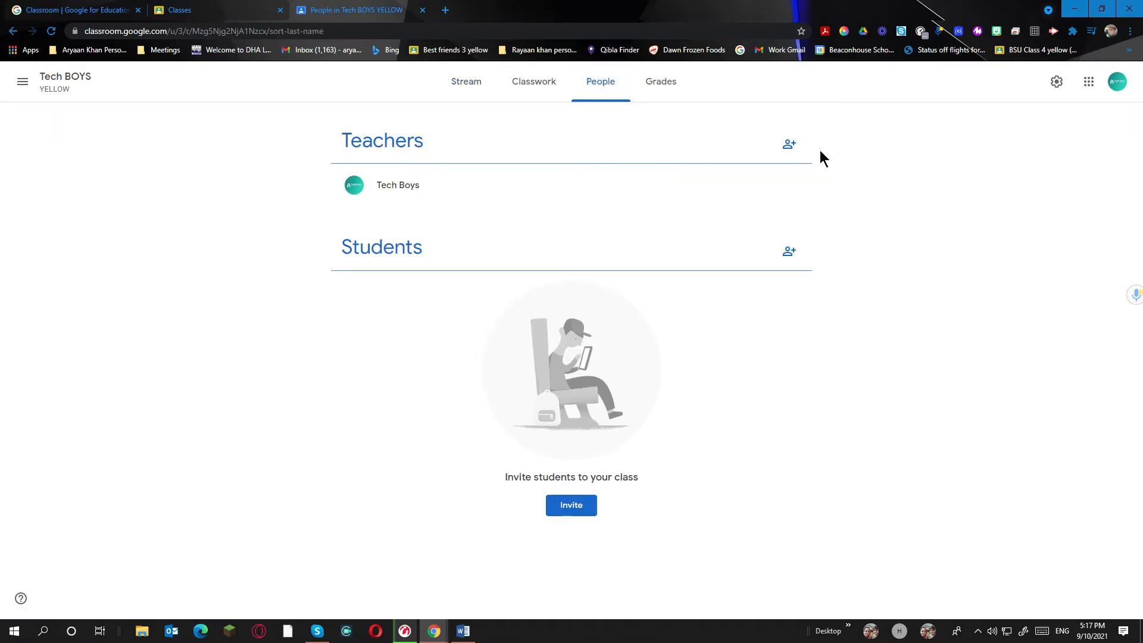
pyautogui.click(789, 145)
pyautogui.click(558, 246)
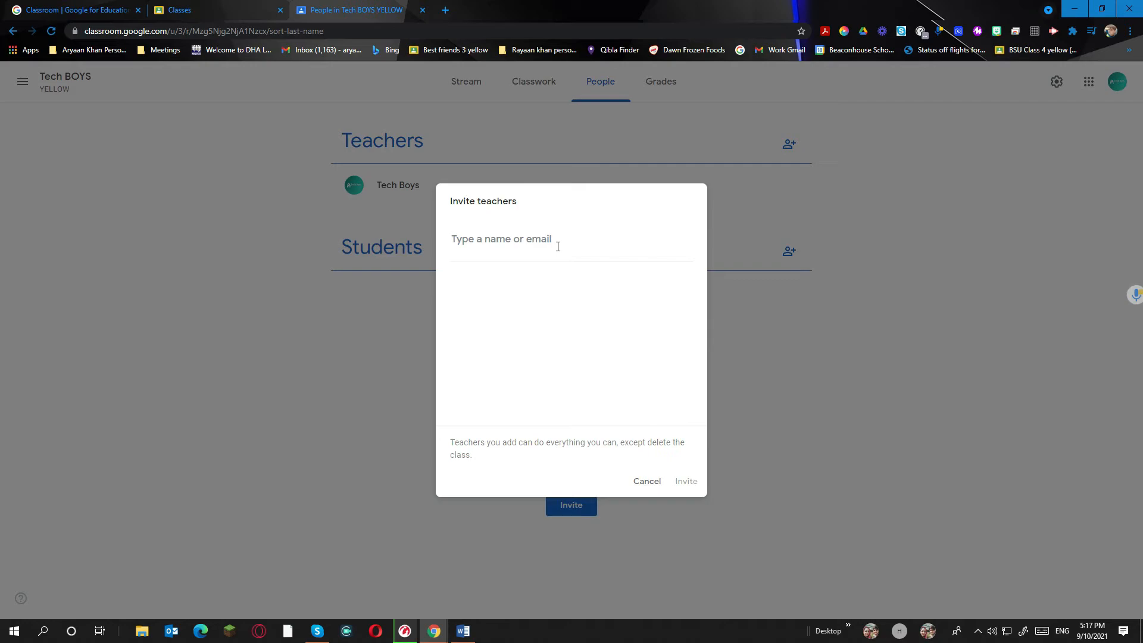
pyautogui.write('ARYAAN')
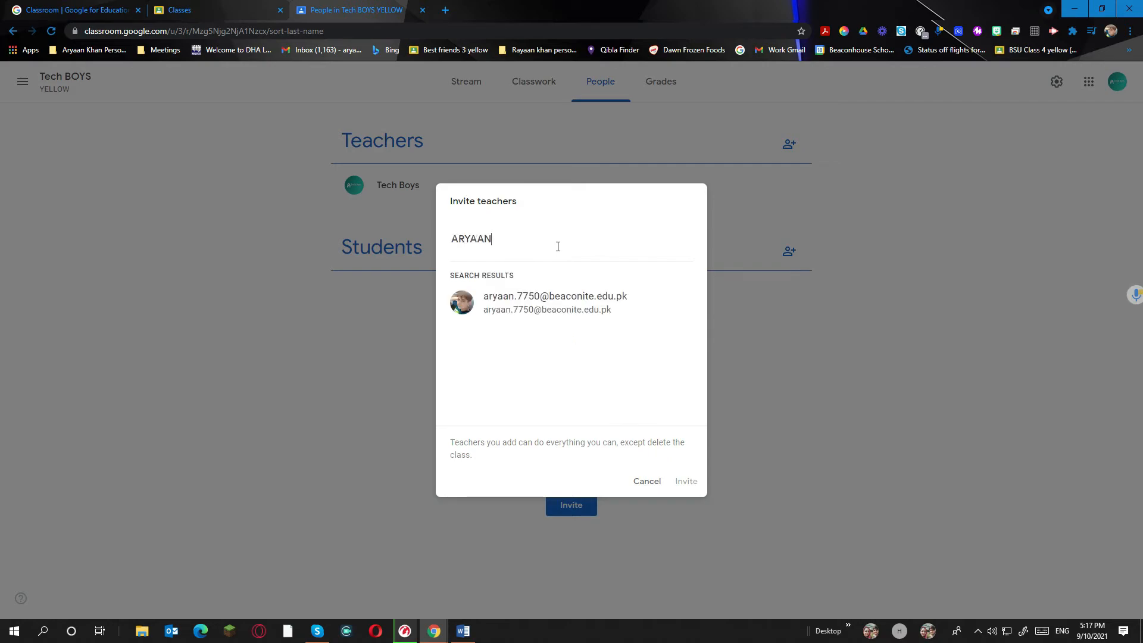
pyautogui.click(557, 303)
pyautogui.click(686, 480)
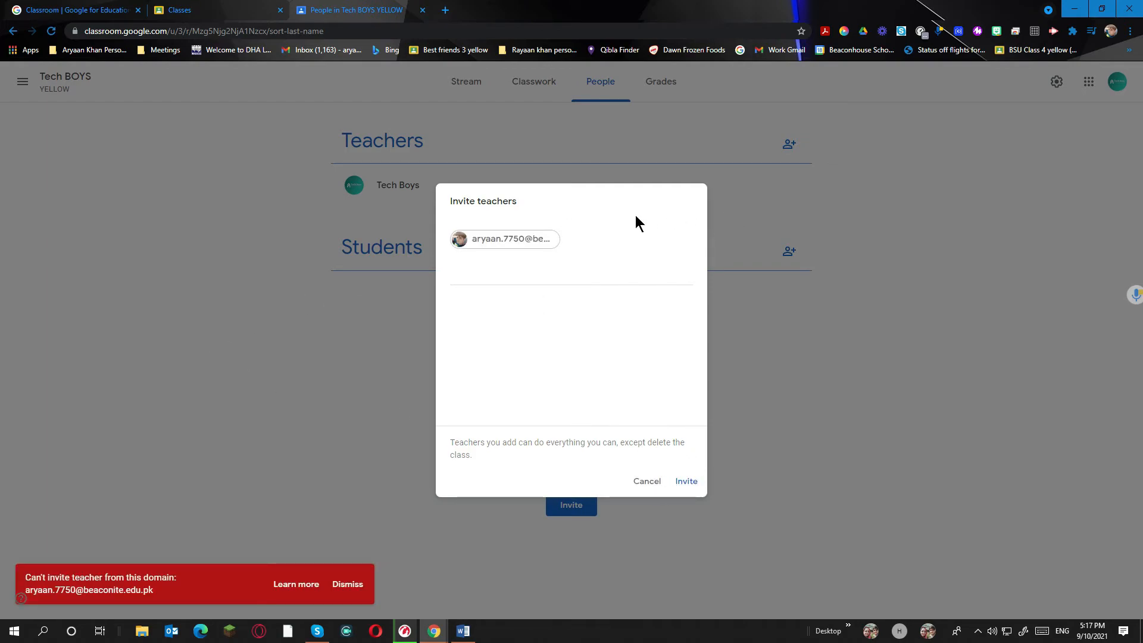
# Replace the rejected invitee with the teacher's Gmail address and send the invitation
pyautogui.click(658, 257)
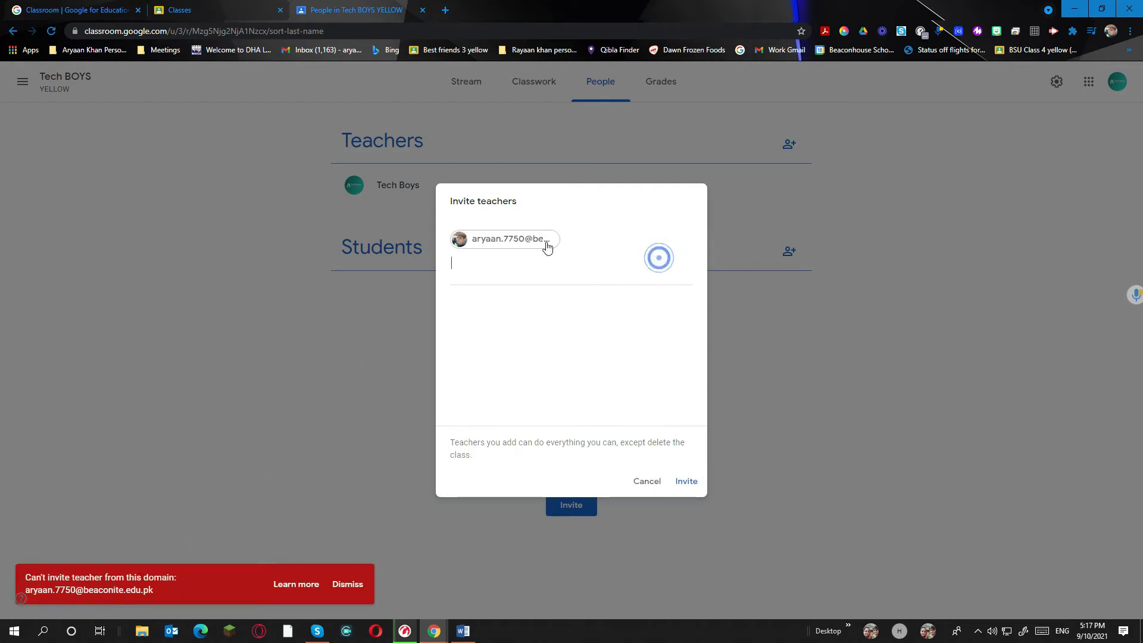
pyautogui.click(510, 242)
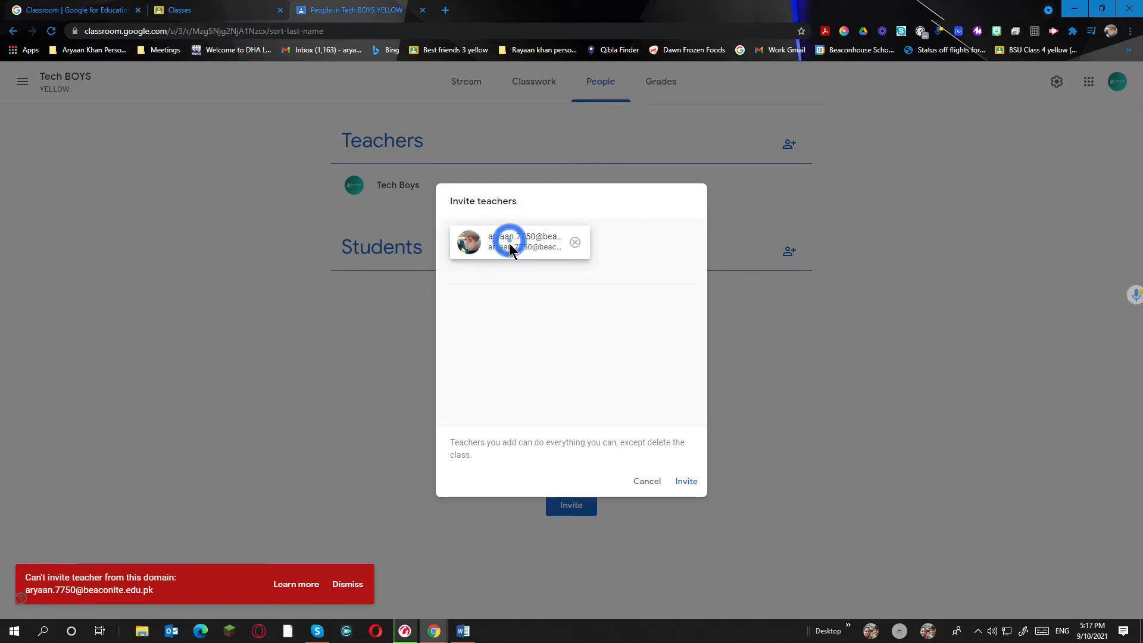
pyautogui.click(576, 243)
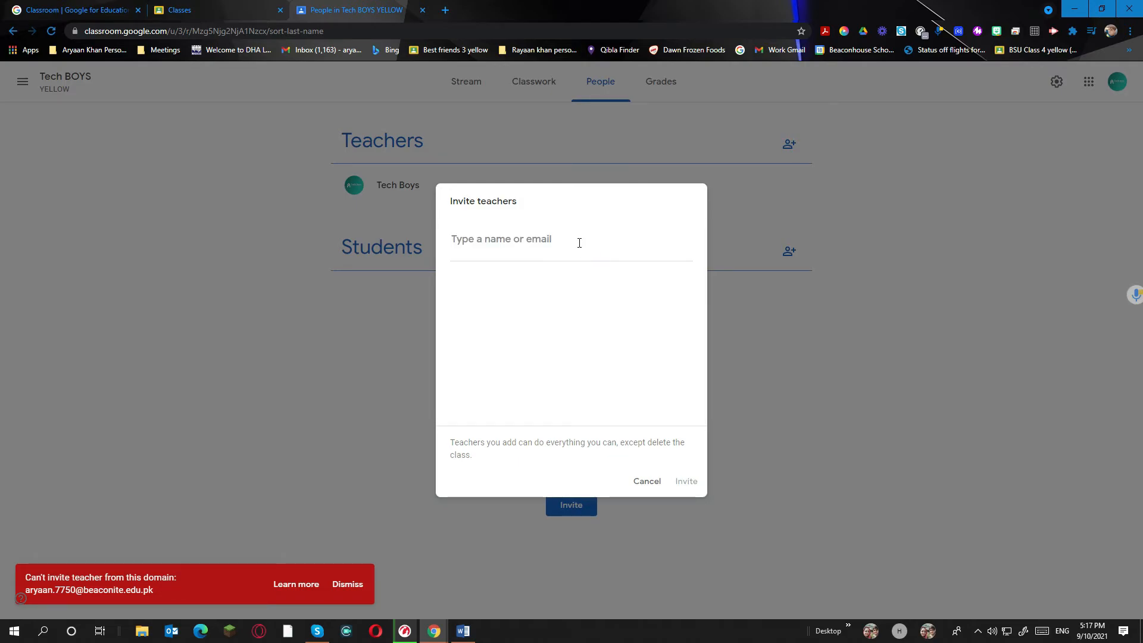
pyautogui.click(579, 243)
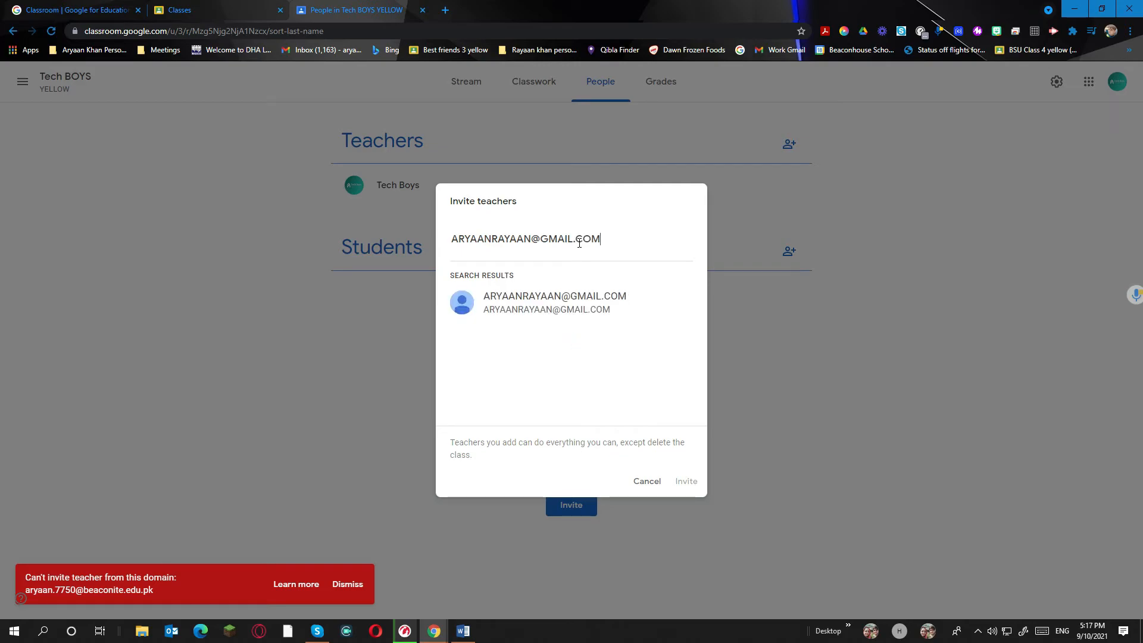
pyautogui.click(588, 291)
pyautogui.click(685, 480)
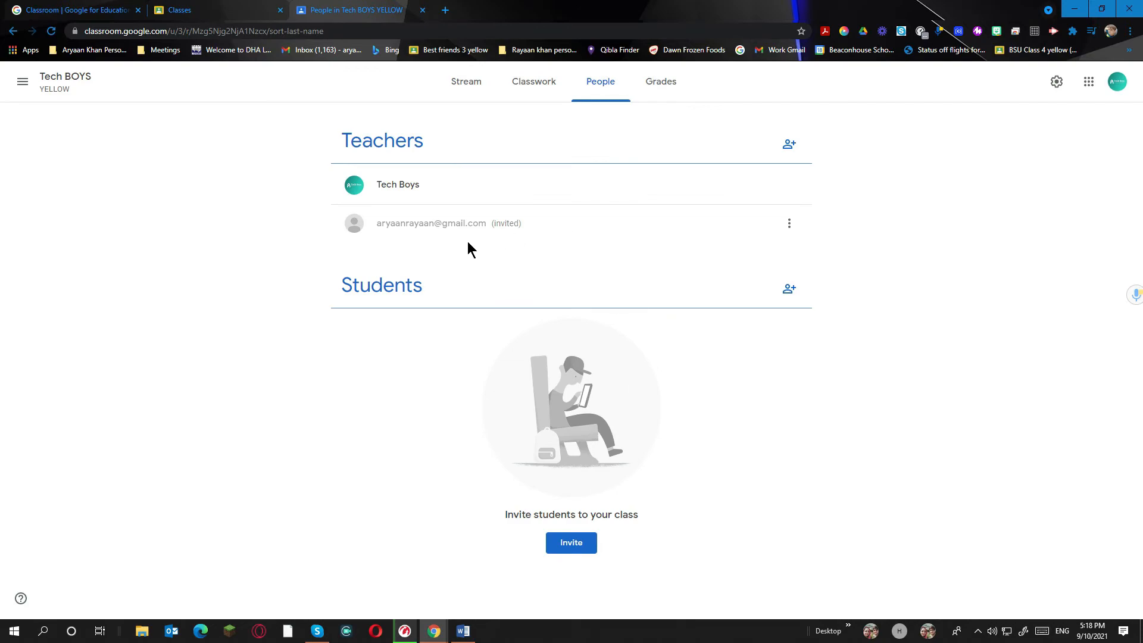
# Try inviting a student via the school account and dismiss the resulting error
pyautogui.click(790, 288)
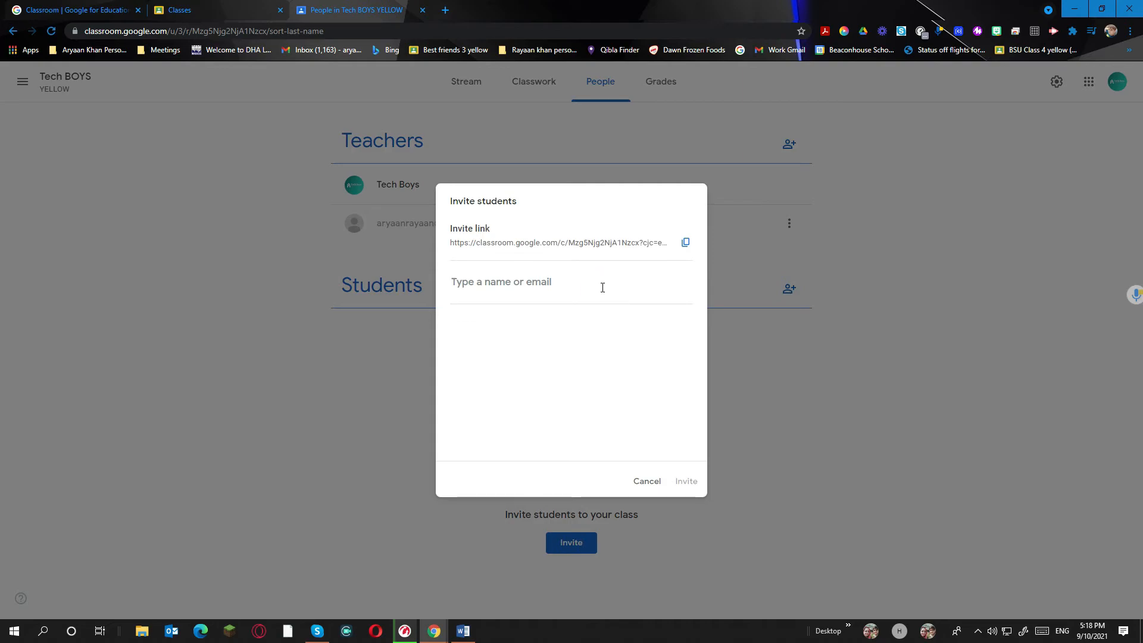
pyautogui.write('A')
pyautogui.press('BackSpace')
pyautogui.write('A')
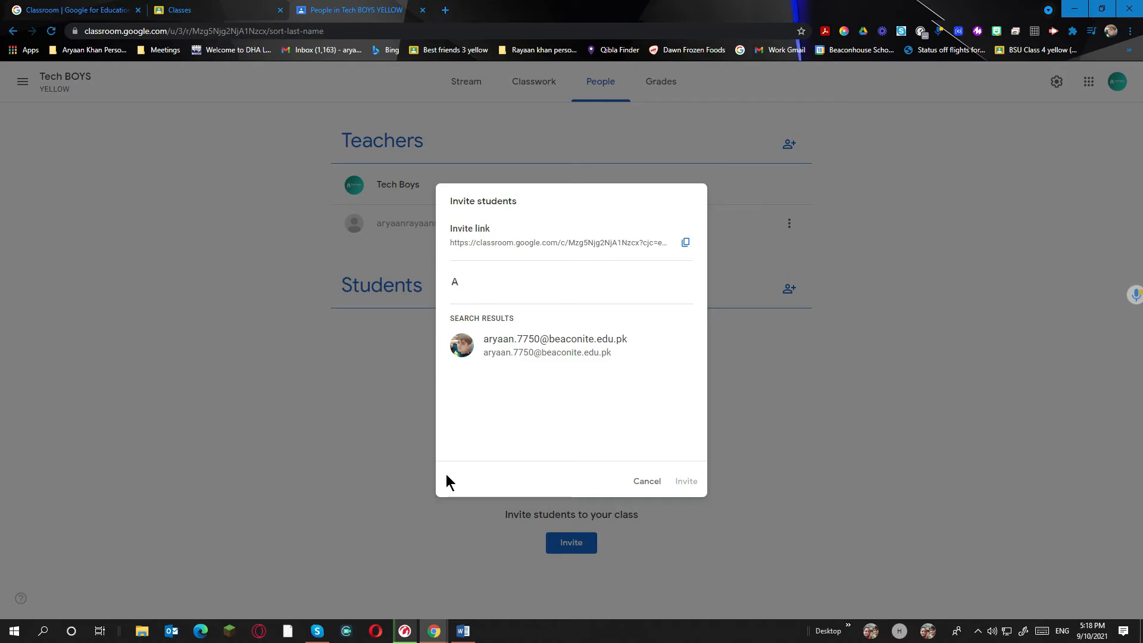
pyautogui.click(589, 366)
pyautogui.click(682, 483)
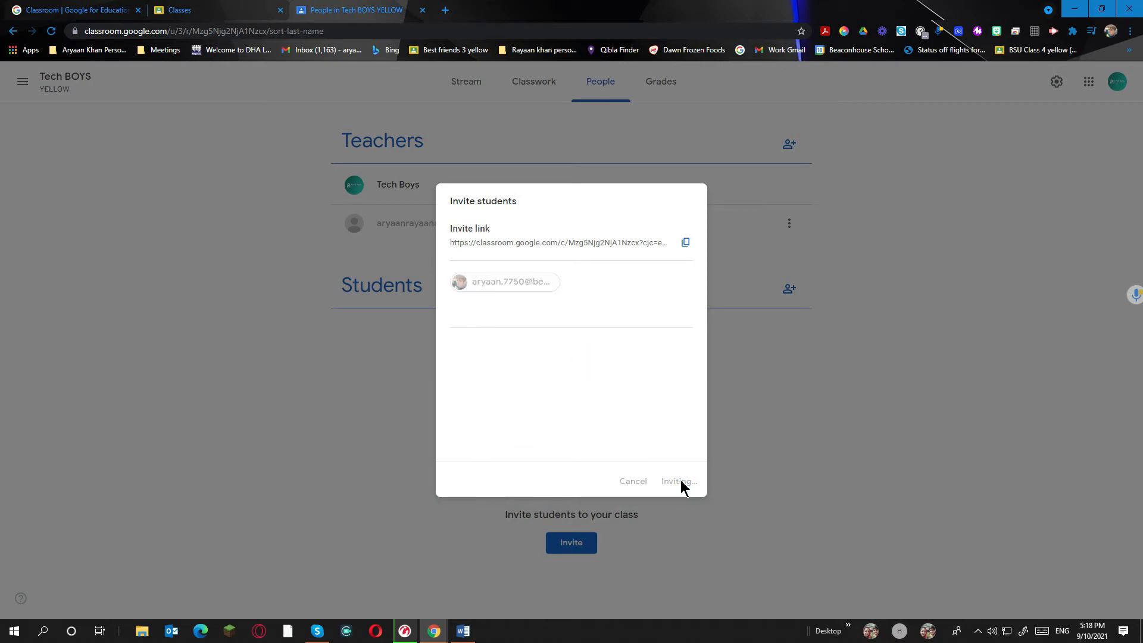
pyautogui.click(353, 576)
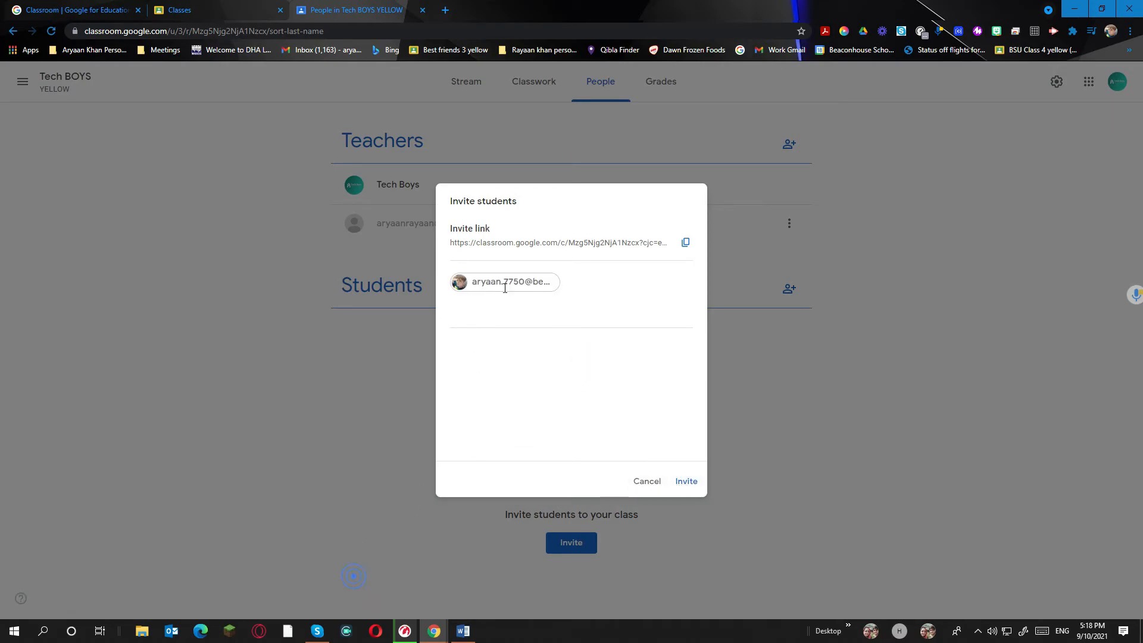
# Retry the student invitation using a different Gmail address
pyautogui.click(591, 306)
pyautogui.write('ARYU')
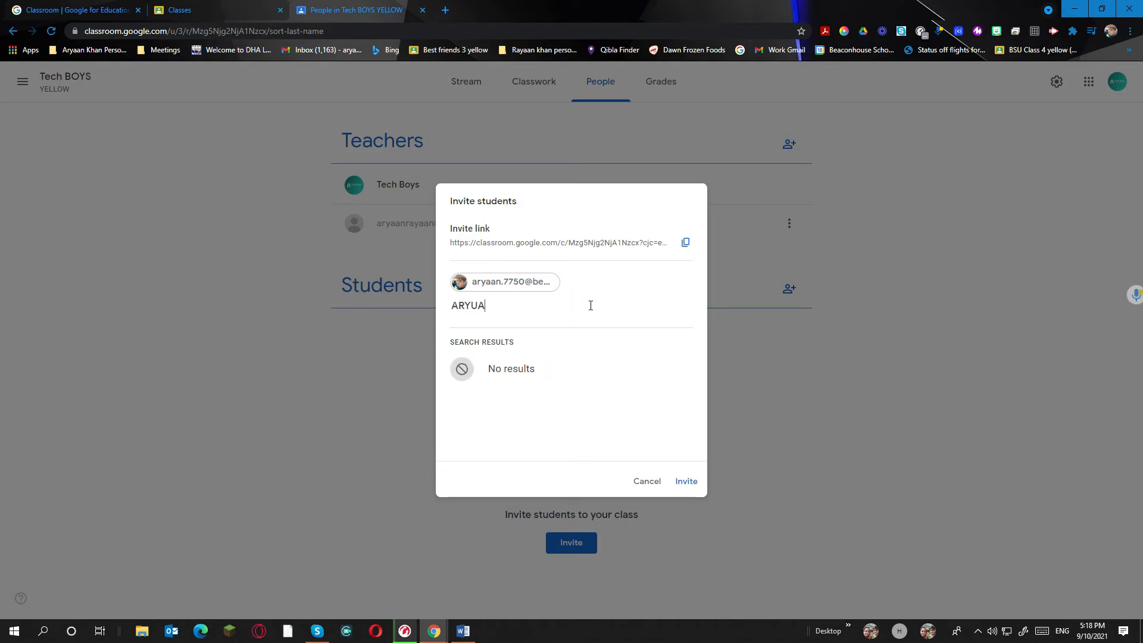
pyautogui.write('A')
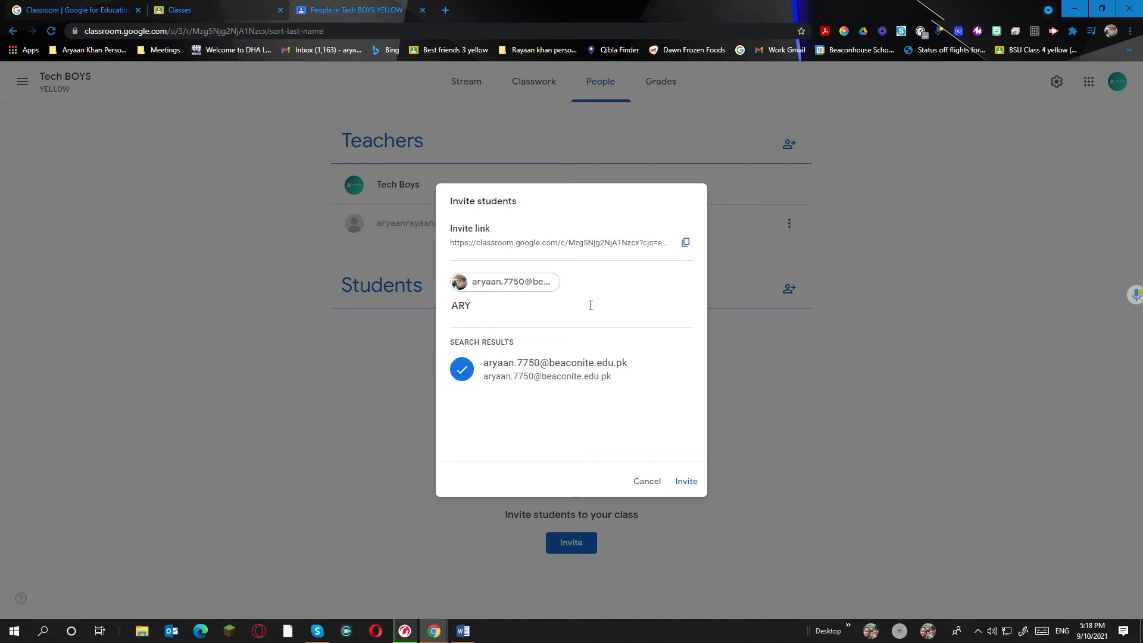
pyautogui.press('BackSpace')
pyautogui.press('BackSpace')
pyautogui.press('BackSpace')
pyautogui.press('BackSpace')
pyautogui.press('BackSpace')
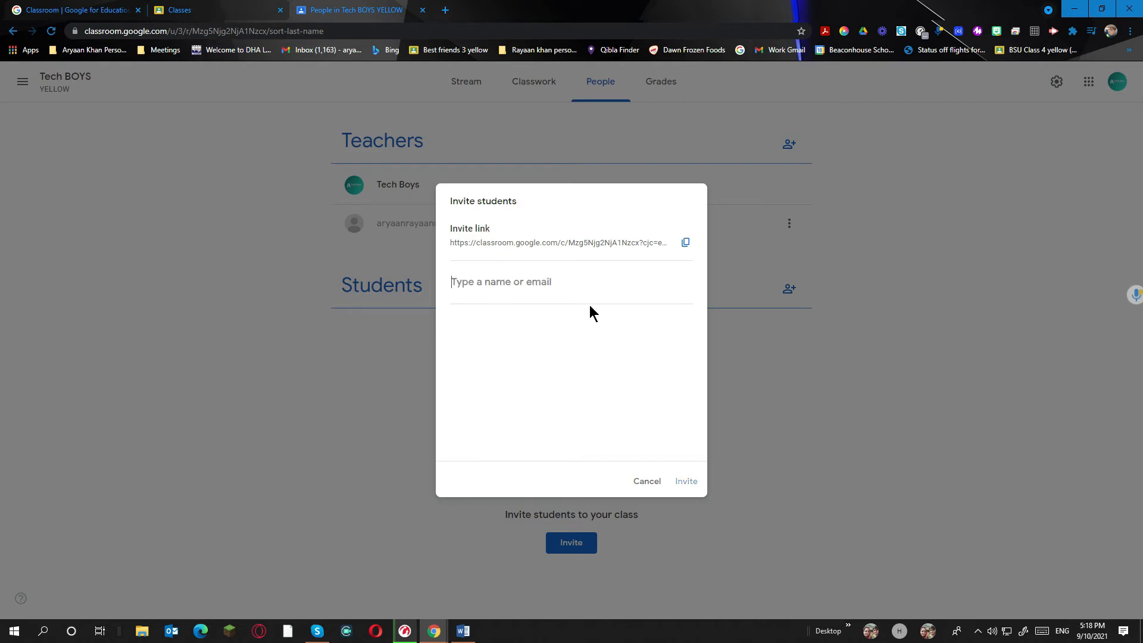
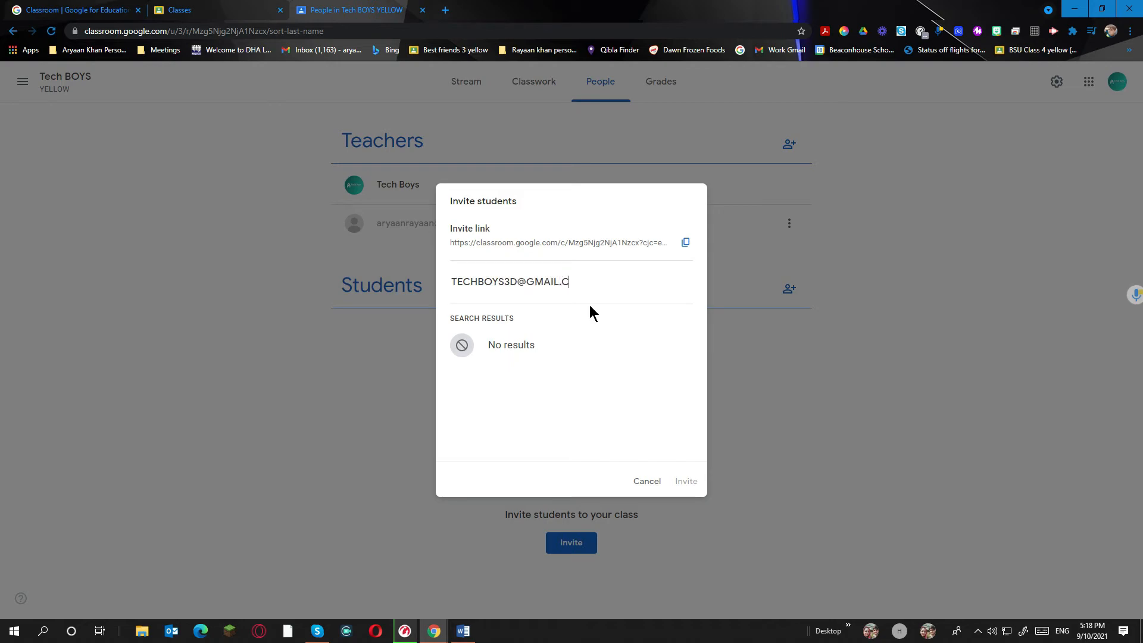
pyautogui.click(631, 352)
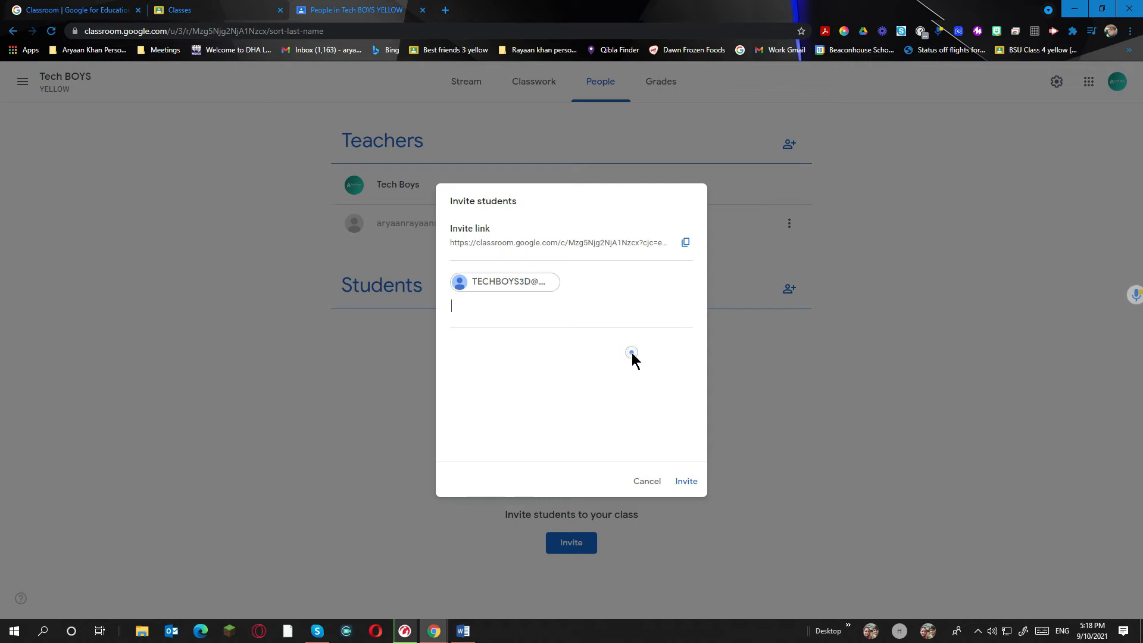
pyautogui.click(686, 481)
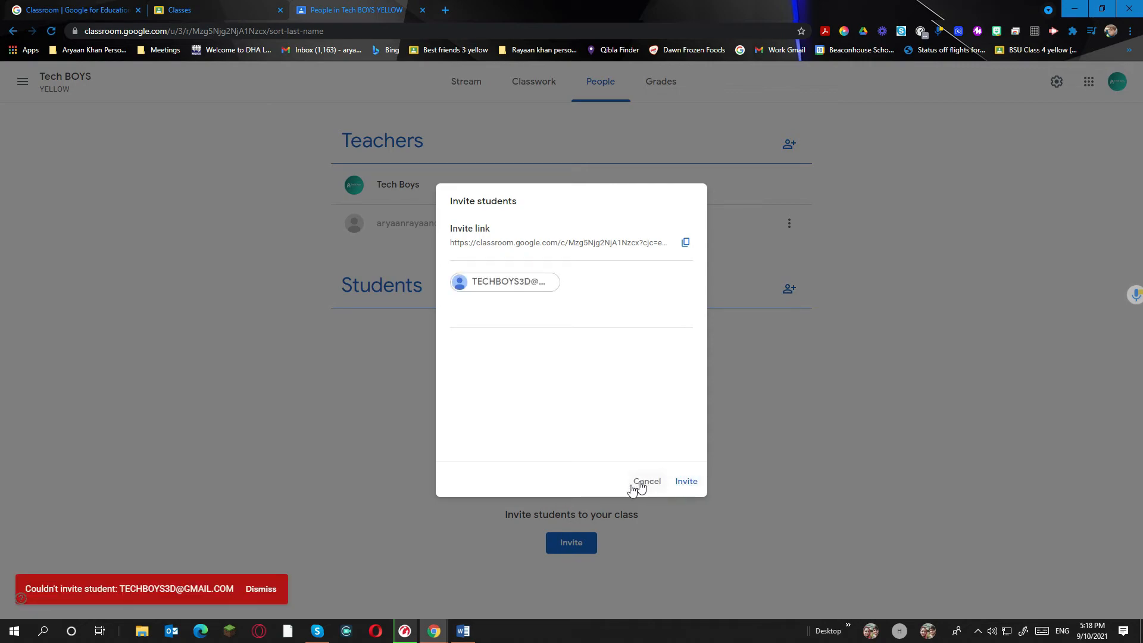
# Remove the failed invitee, enter the student's Gmail address, and send the invitation
pyautogui.click(641, 284)
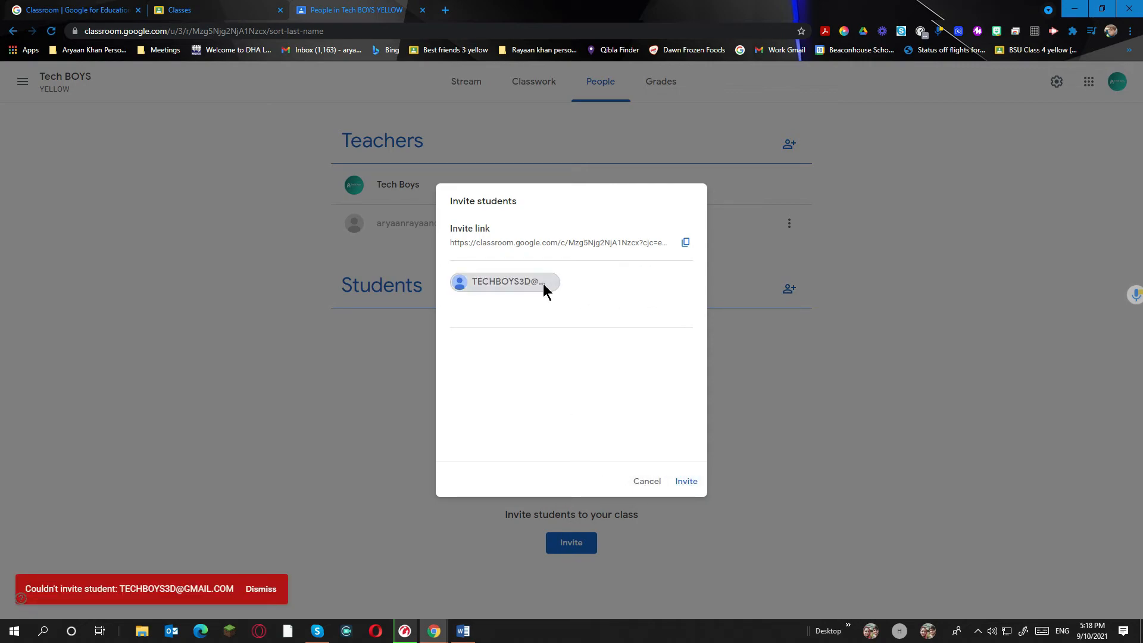
pyautogui.click(570, 291)
pyautogui.write('a')
pyautogui.press('BackSpace')
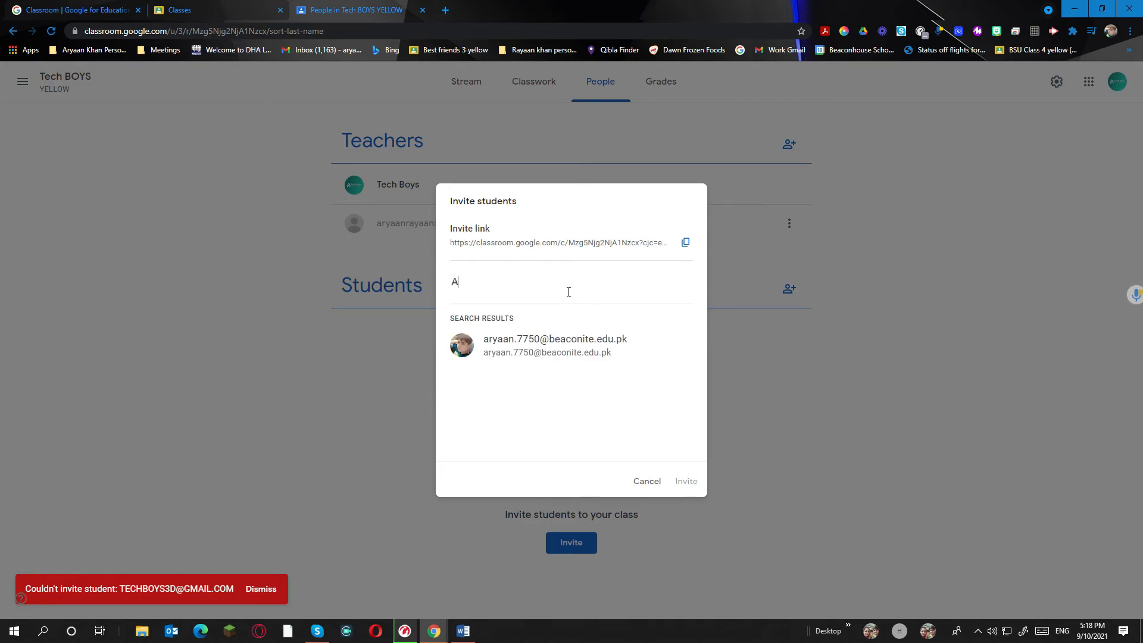
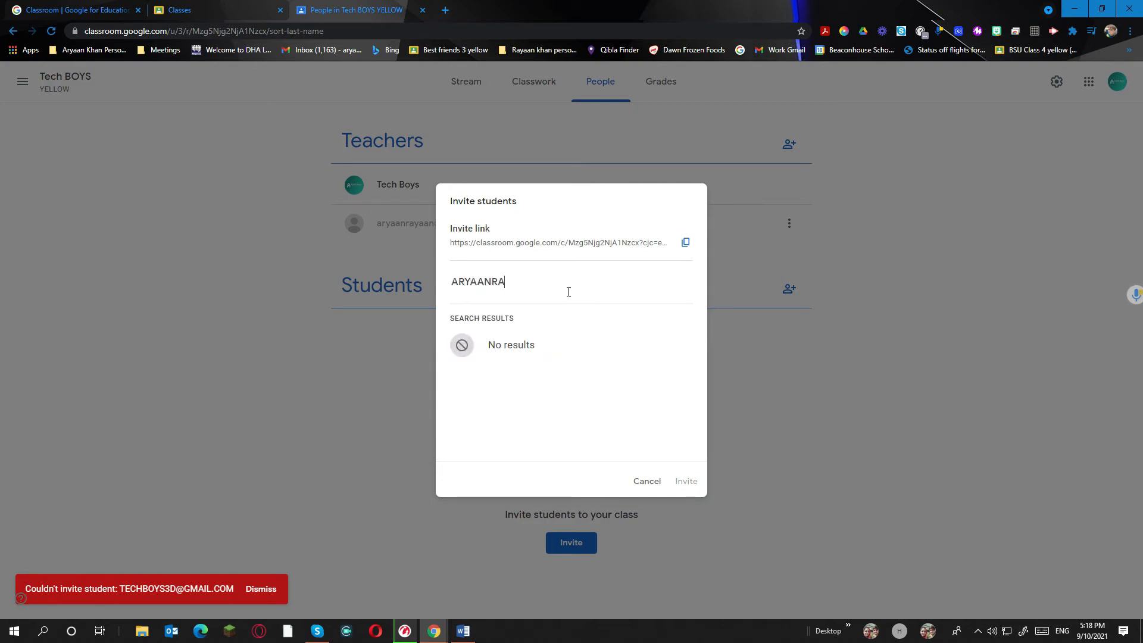
pyautogui.press('Return')
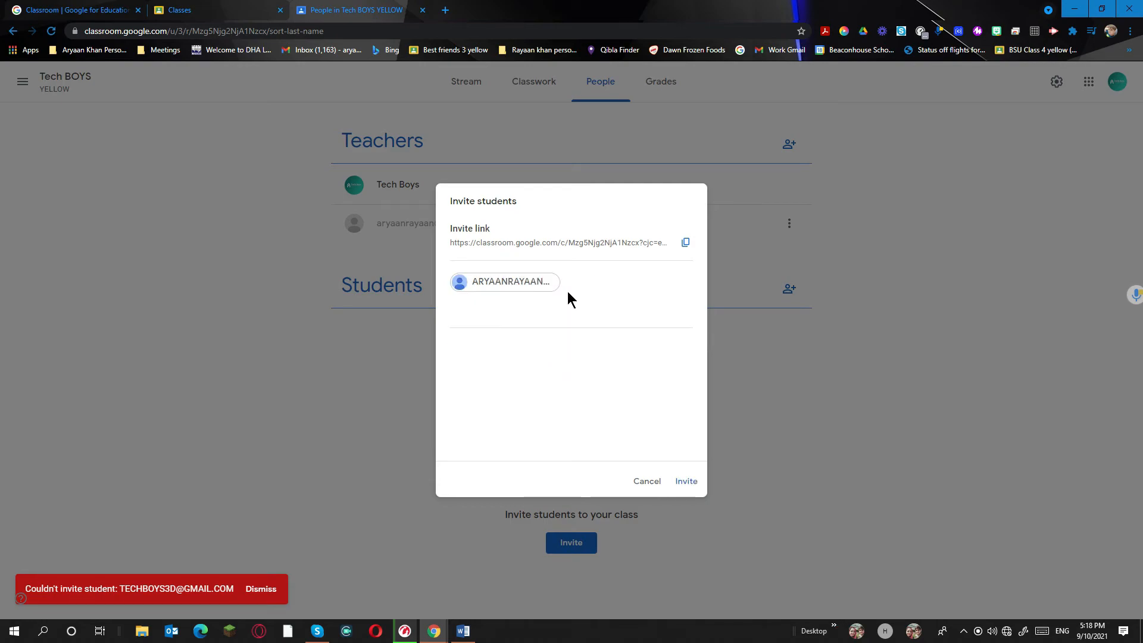
pyautogui.click(692, 482)
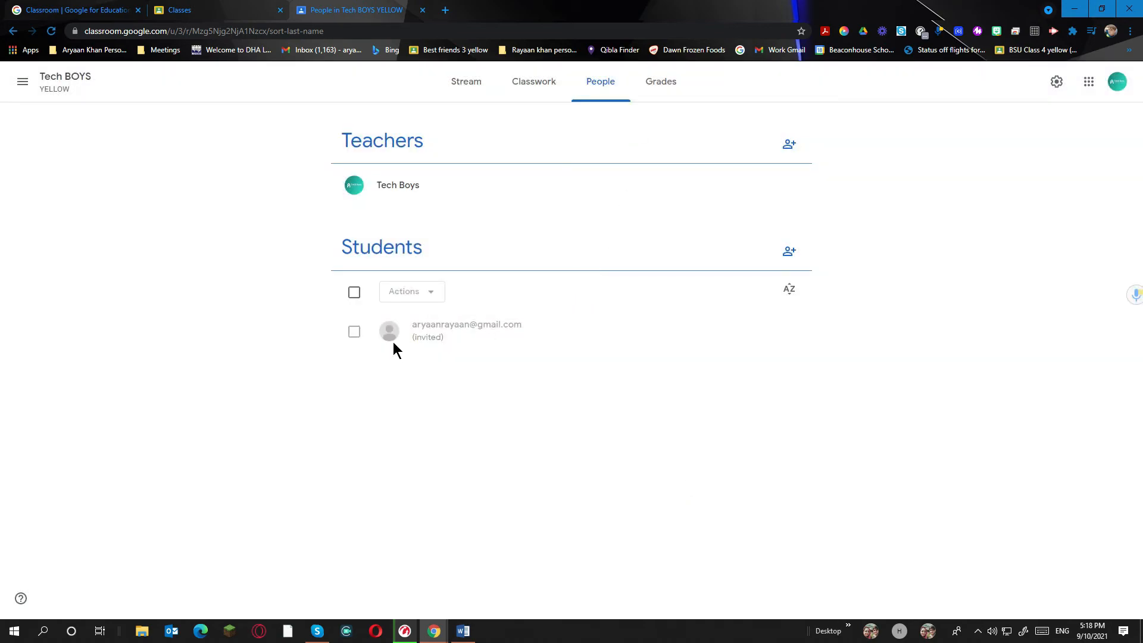
# Check the empty Grades page, then open the Tech BOYS class settings from Stream
pyautogui.click(466, 82)
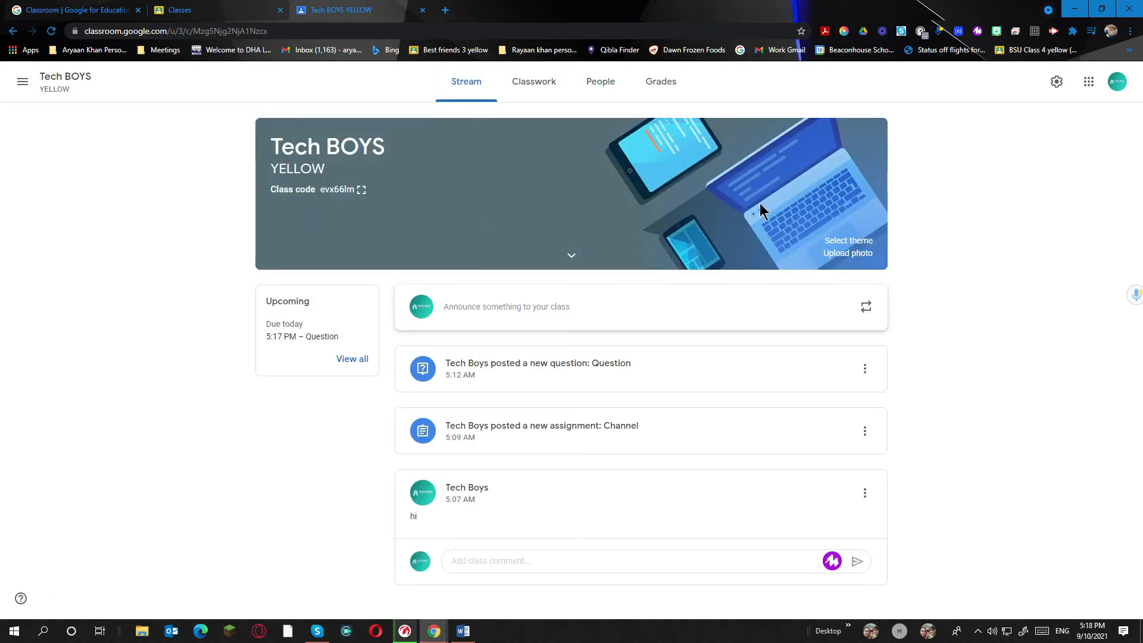
pyautogui.click(659, 88)
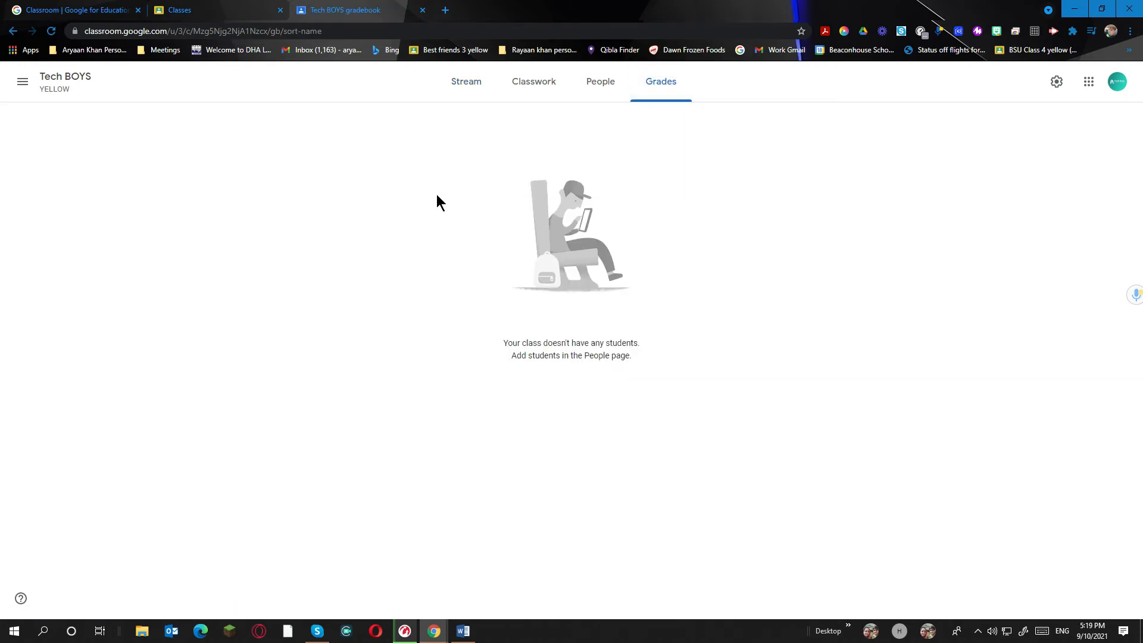
pyautogui.click(491, 87)
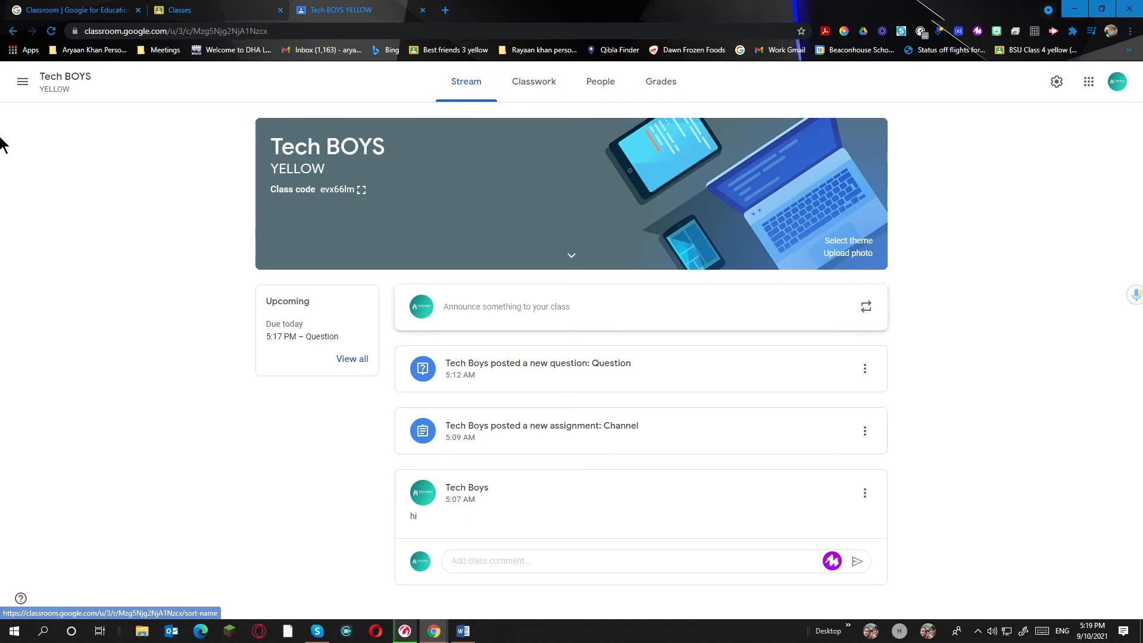
pyautogui.click(1055, 83)
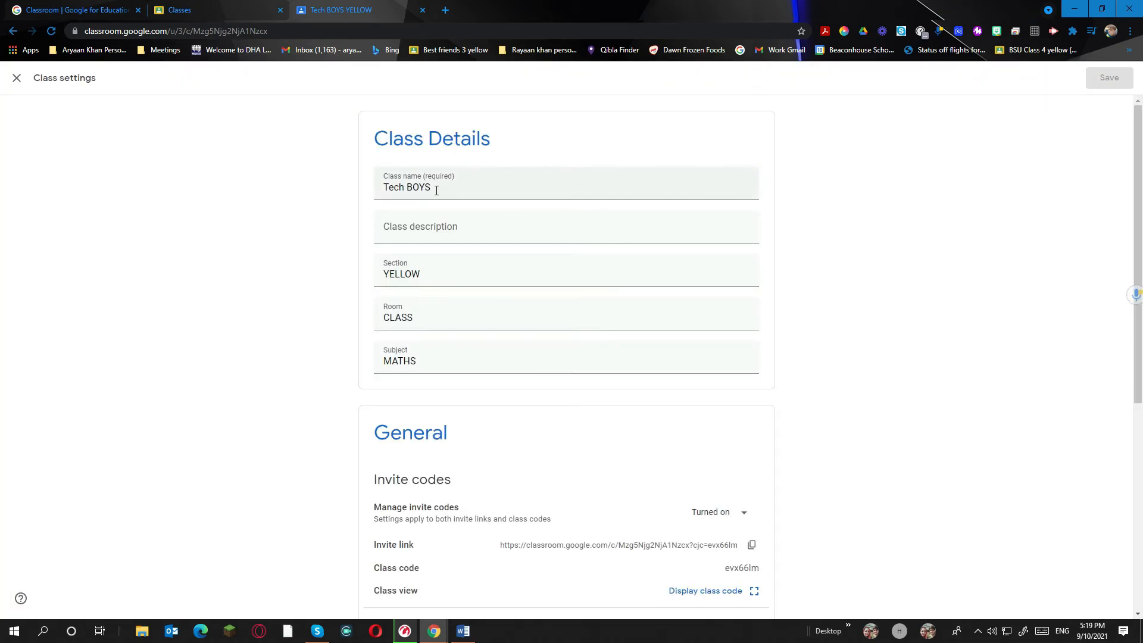
# Turn off invite codes, keep stream posting and classwork display as is, show deleted items, and save
pyautogui.click(446, 220)
pyautogui.scroll(-4, 462, 229)
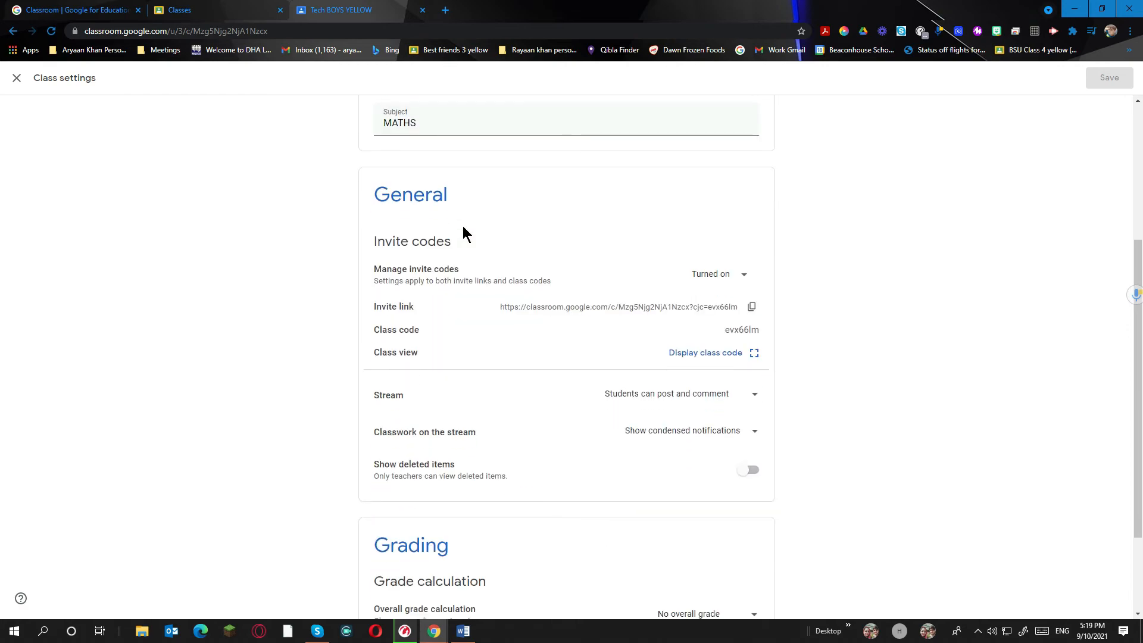
pyautogui.click(745, 276)
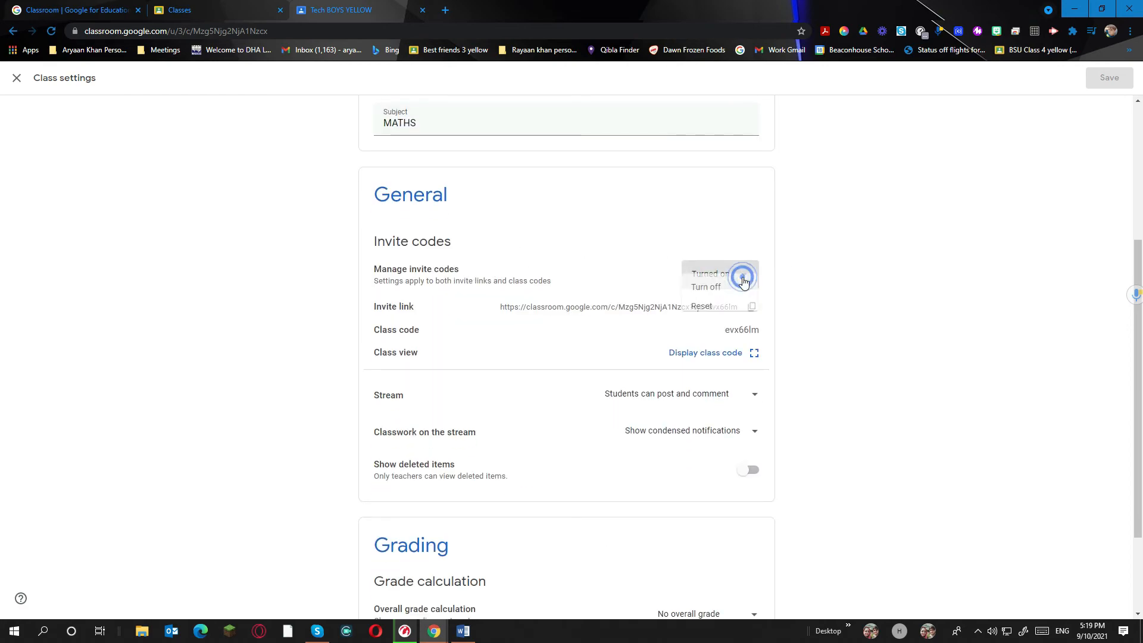
pyautogui.click(740, 301)
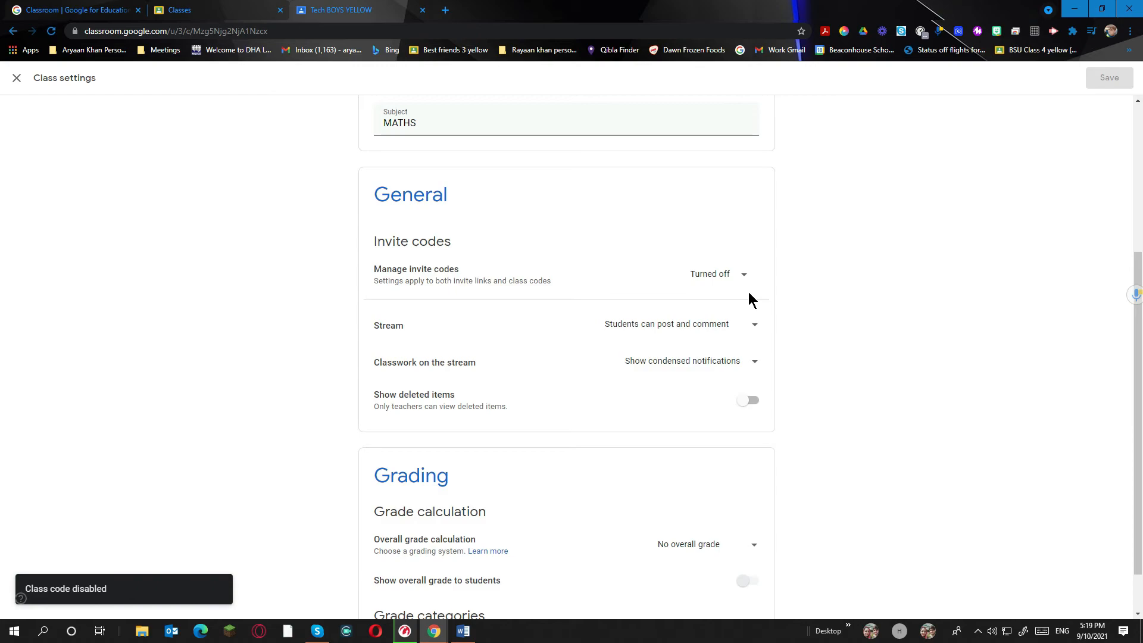
pyautogui.click(678, 333)
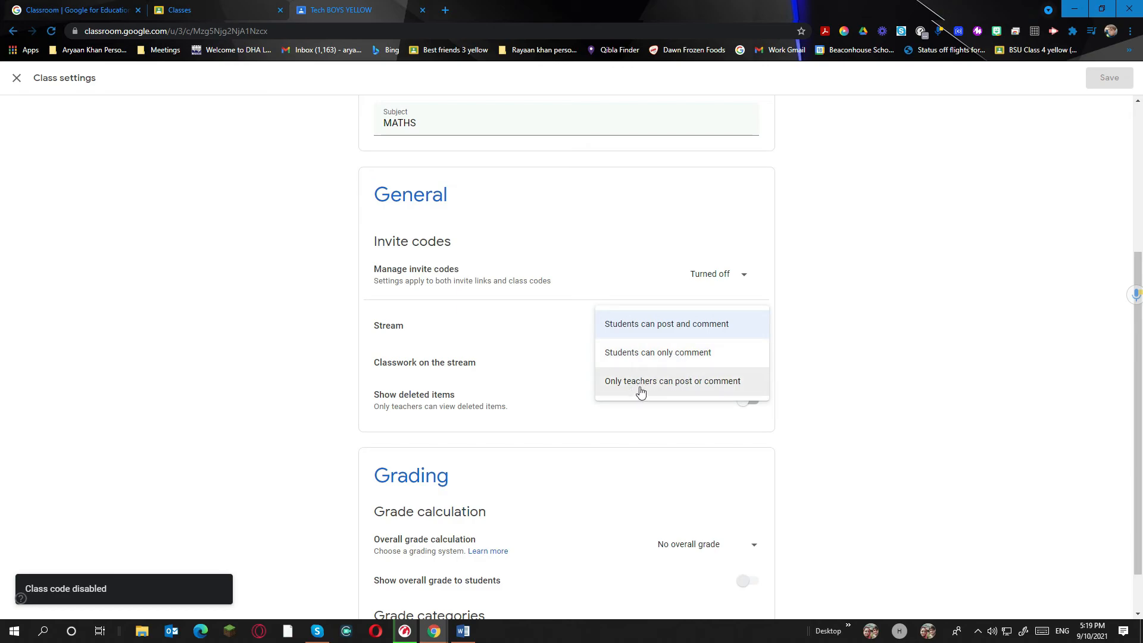
pyautogui.click(706, 325)
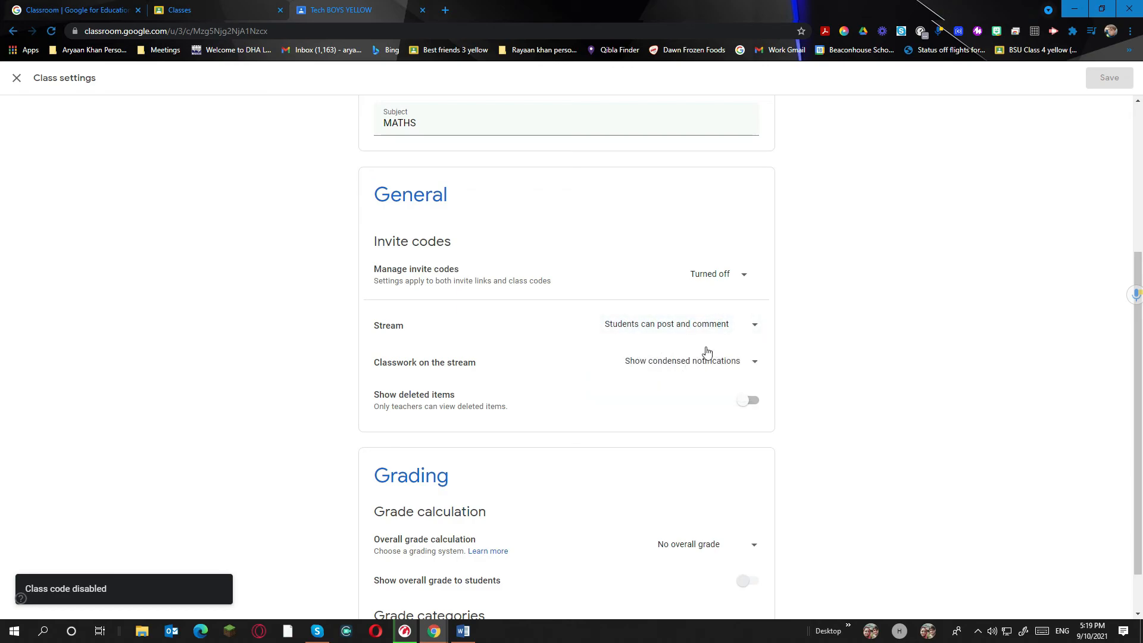
pyautogui.click(660, 365)
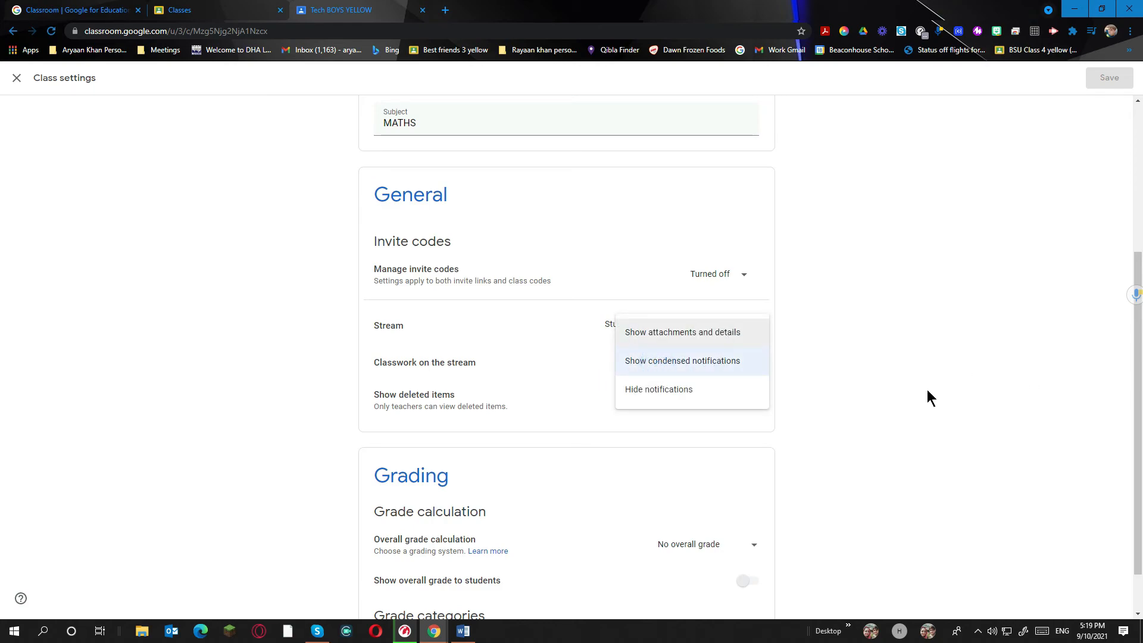
pyautogui.click(567, 356)
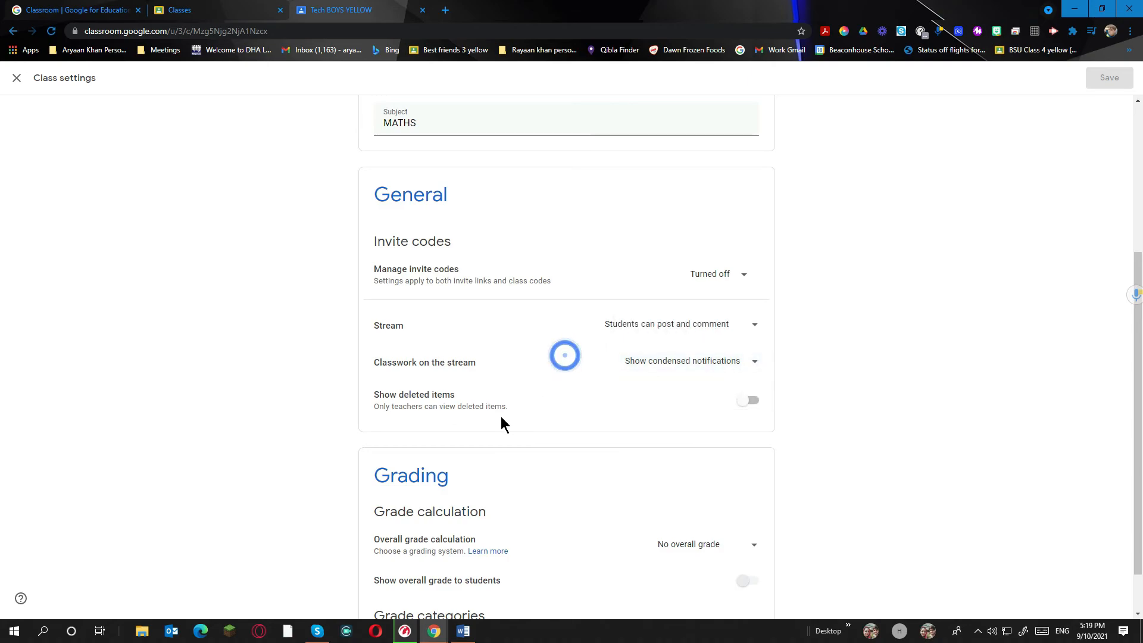
pyautogui.click(749, 401)
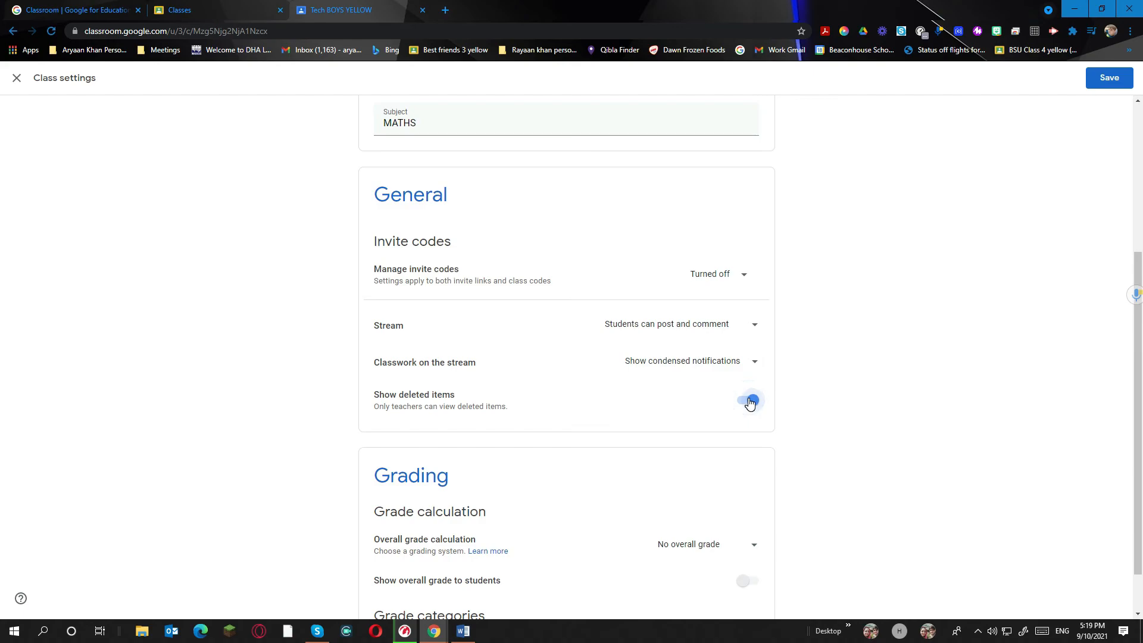
pyautogui.scroll(-1, 732, 452)
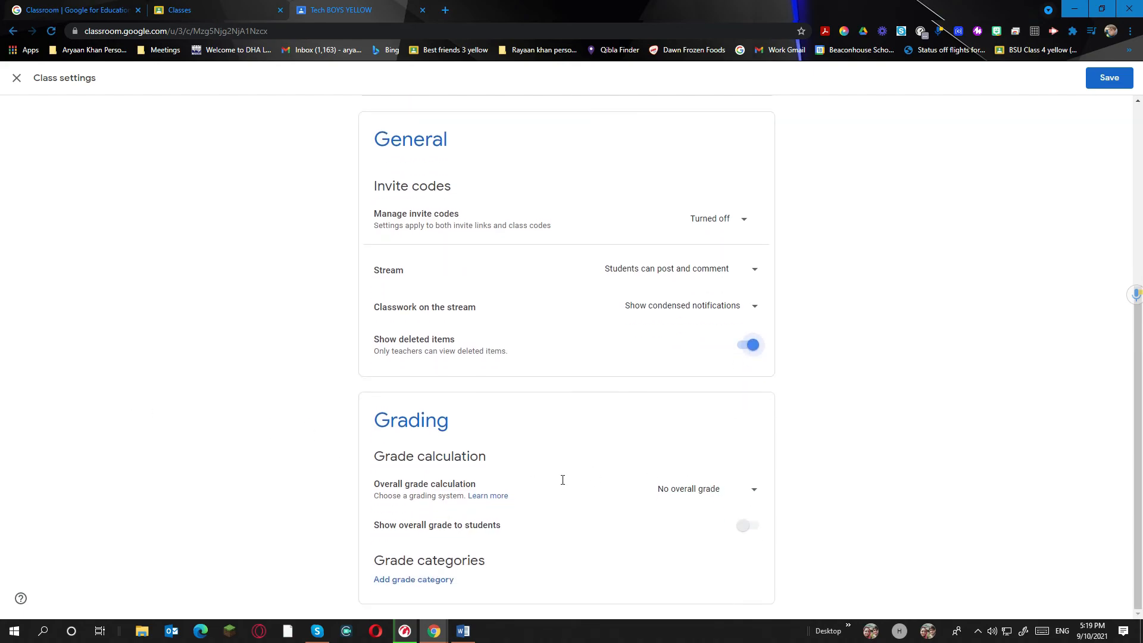
pyautogui.click(1110, 77)
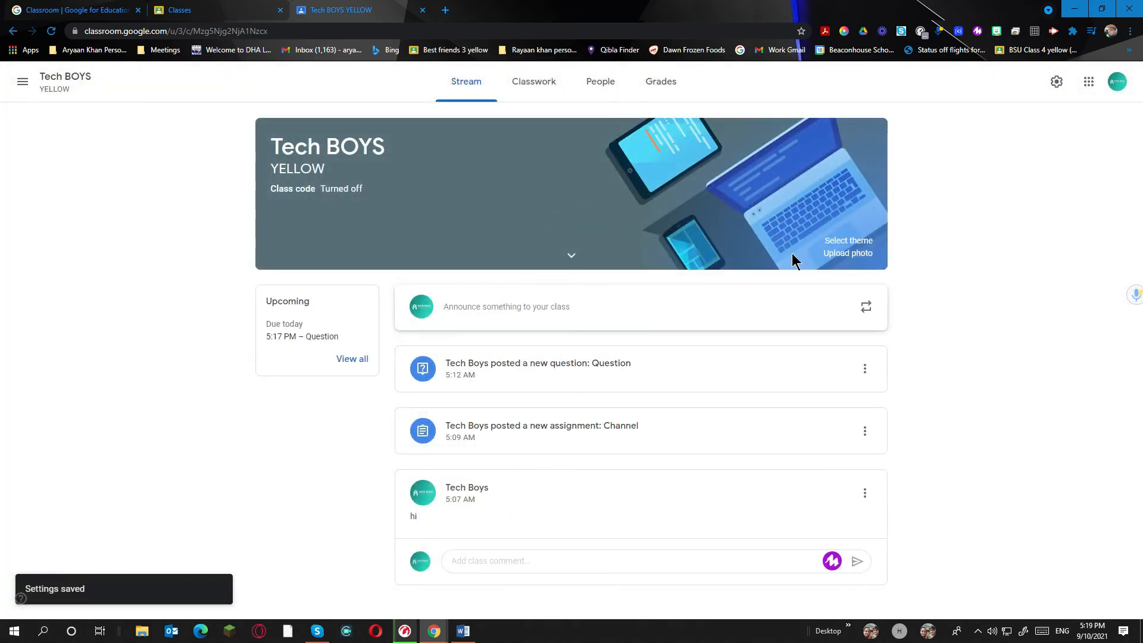
# Expand and collapse the Tech BOYS class details, then open the banner theme Gallery
pyautogui.click(573, 257)
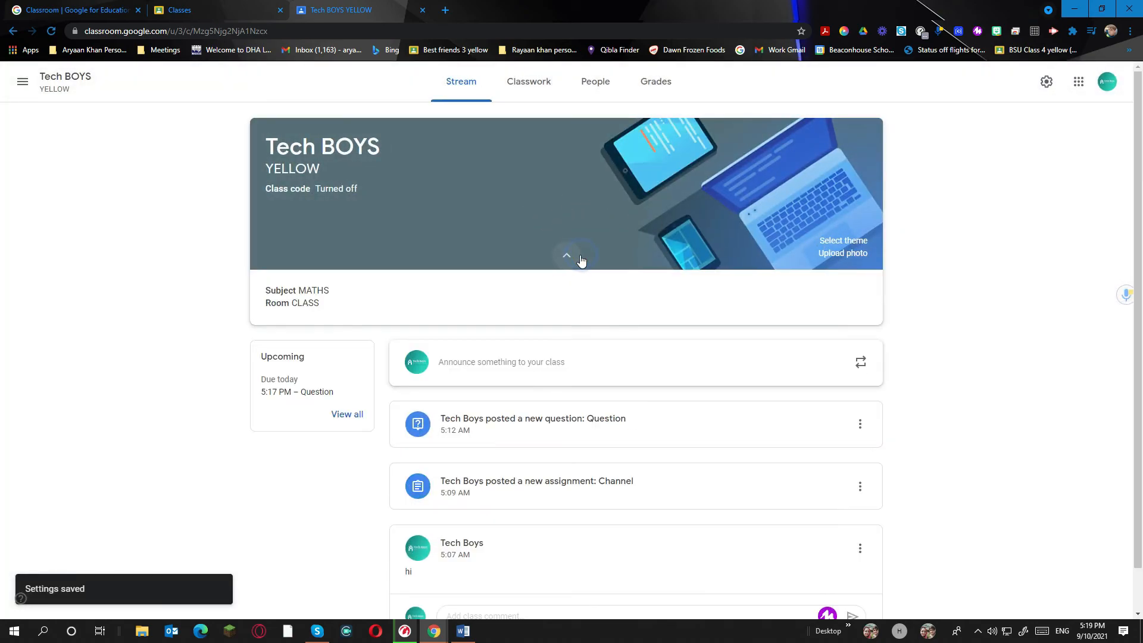
pyautogui.click(573, 256)
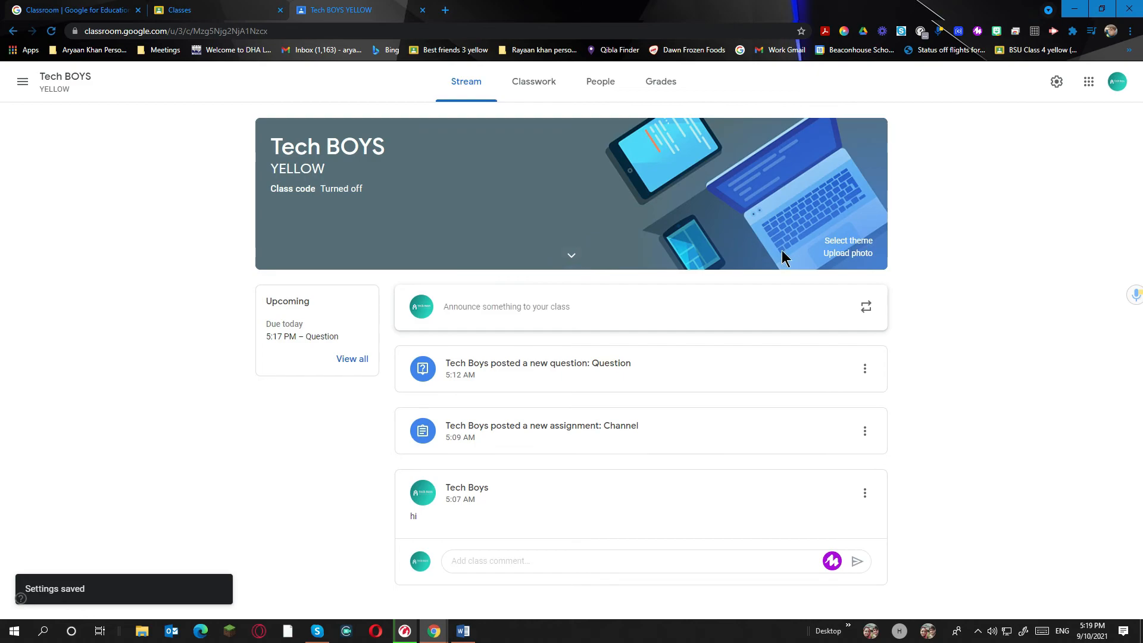
pyautogui.click(848, 241)
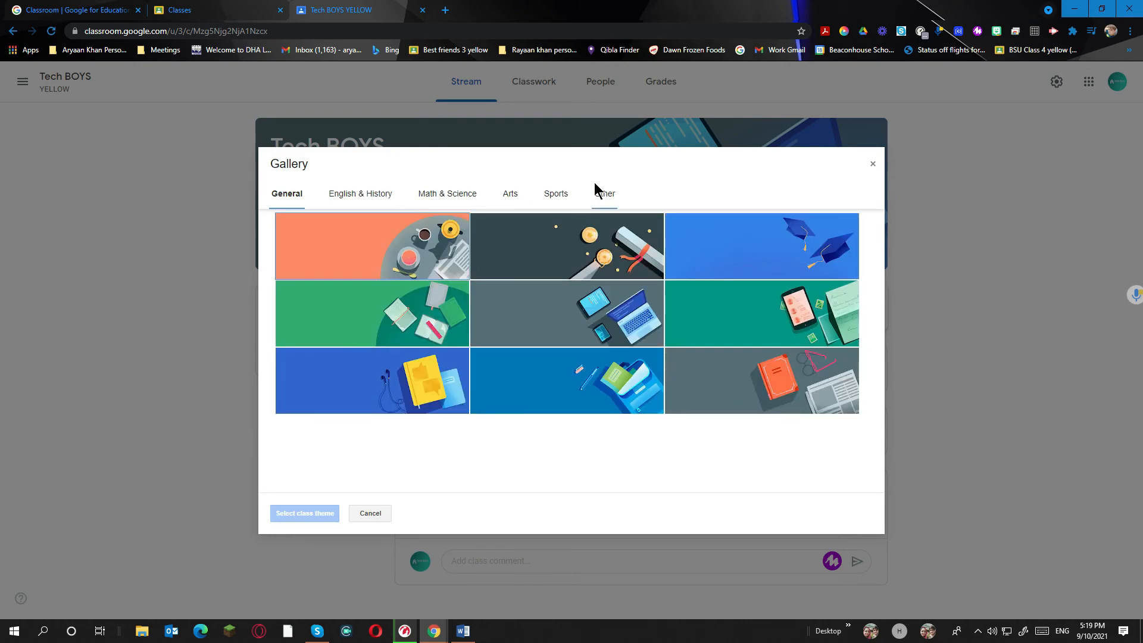
# Browse the English & History, Math & Science, Arts, Sports and Other theme sets
pyautogui.click(356, 191)
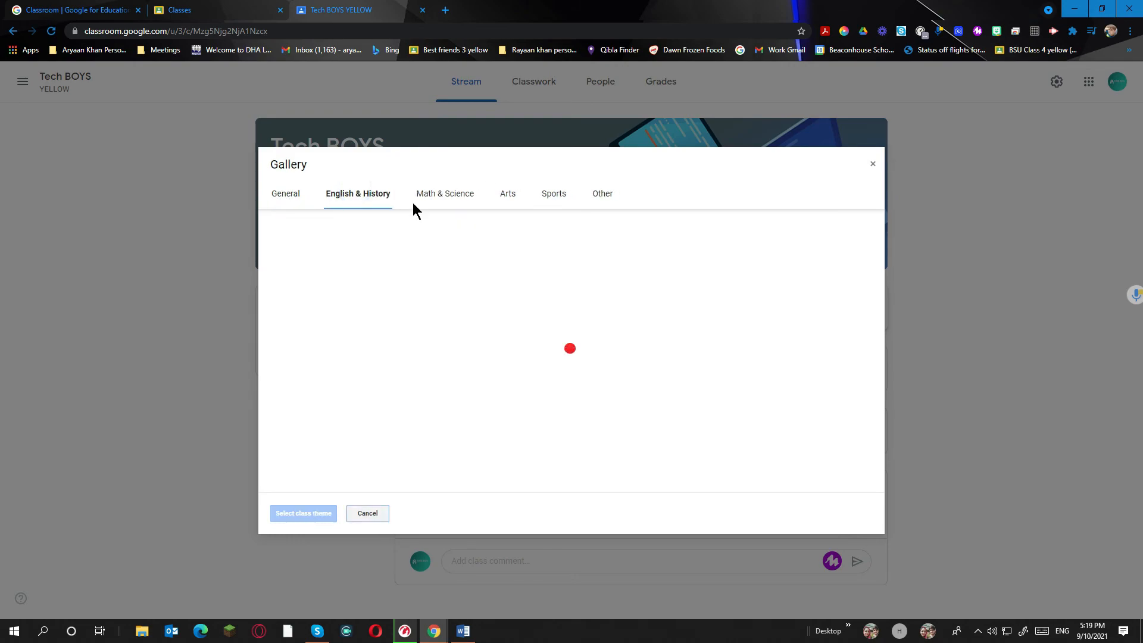
pyautogui.click(446, 191)
pyautogui.click(513, 204)
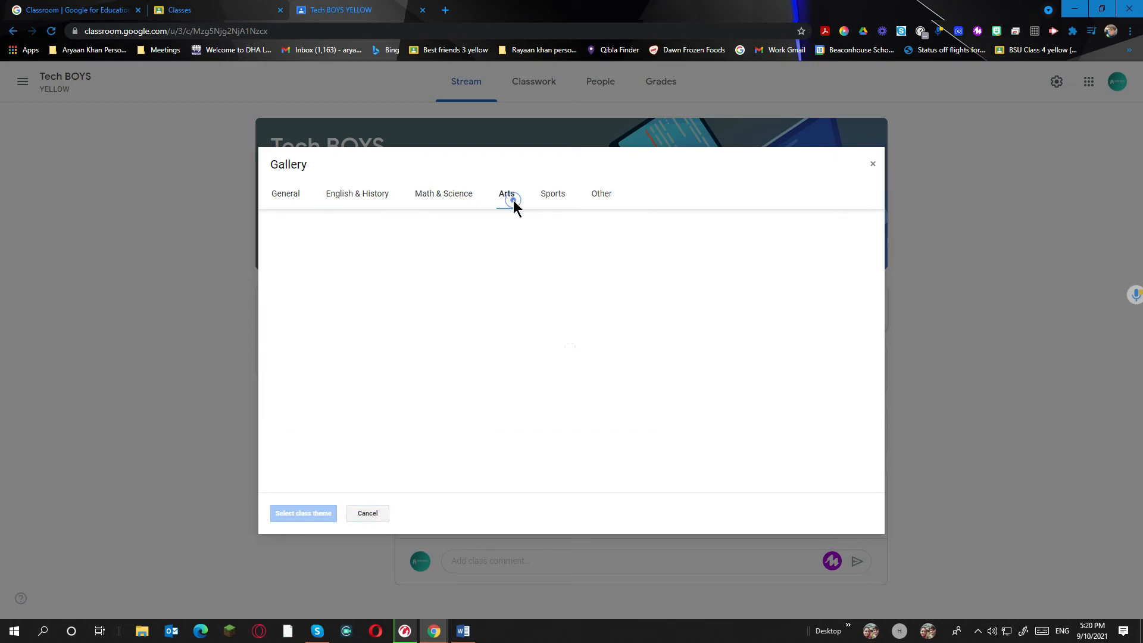
pyautogui.click(557, 200)
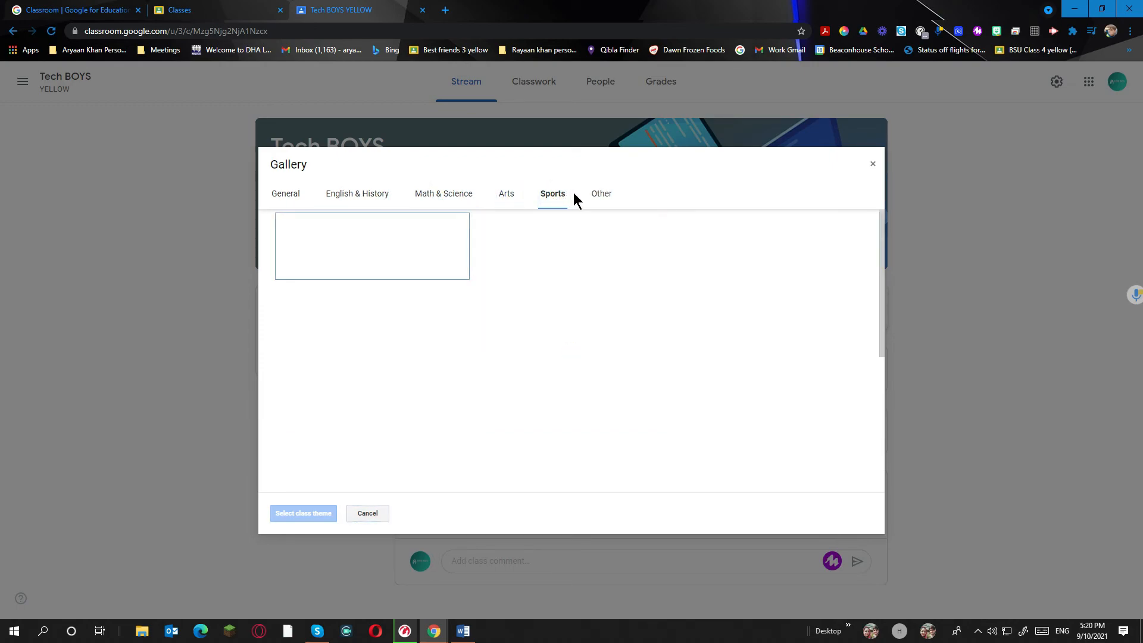
pyautogui.click(603, 201)
pyautogui.scroll(-2, 536, 238)
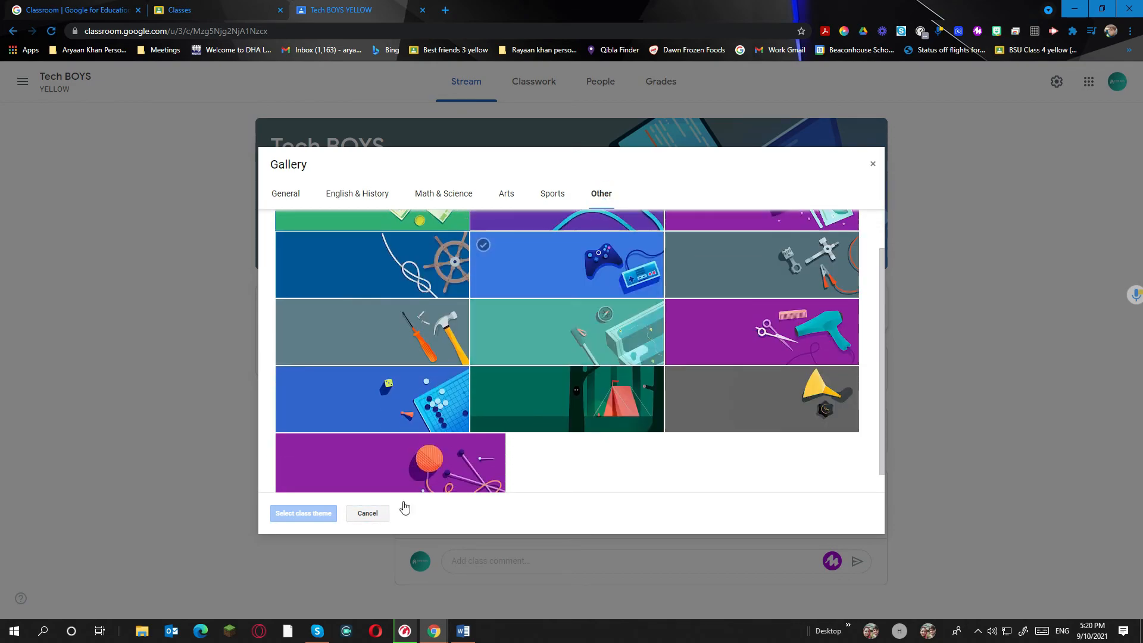
# Cancel the Gallery without changing the theme and start a custom banner photo upload
pyautogui.click(279, 174)
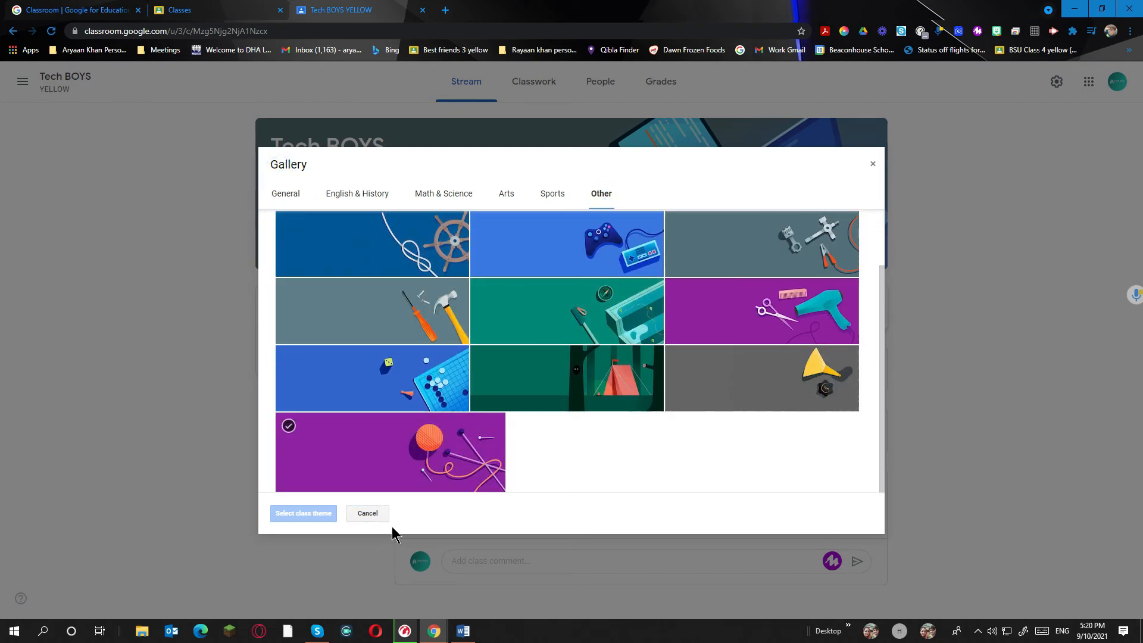
pyautogui.click(370, 513)
pyautogui.click(848, 254)
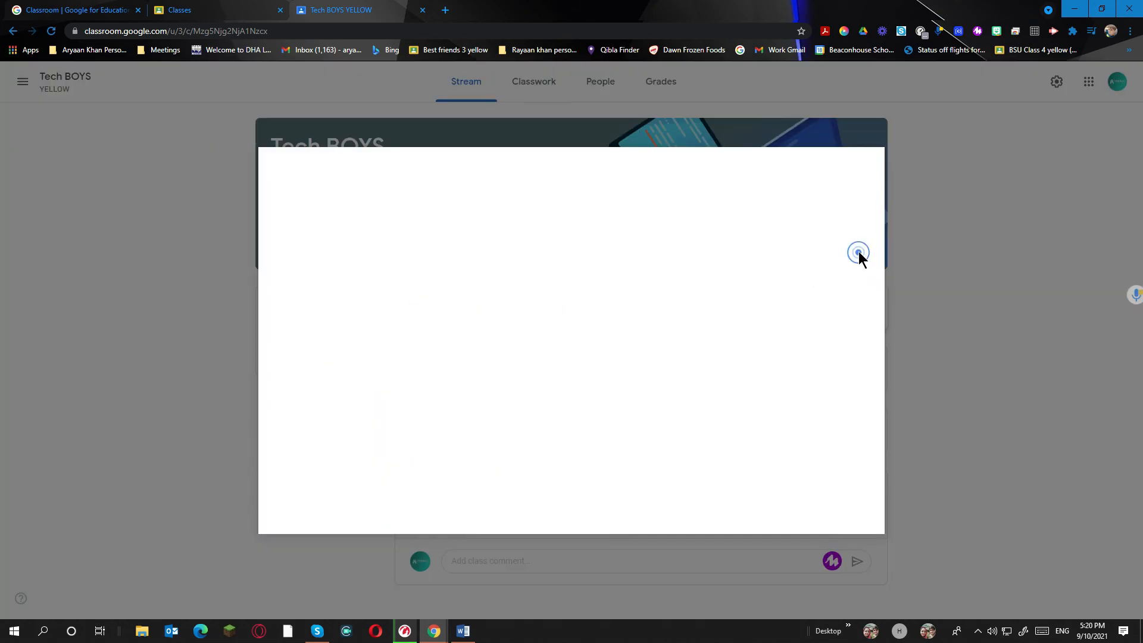
# Upload HOW TO INSTALL ZOOM MEETINGS.png, widen its crop, apply it as the banner, then minimize Chrome
pyautogui.click(591, 403)
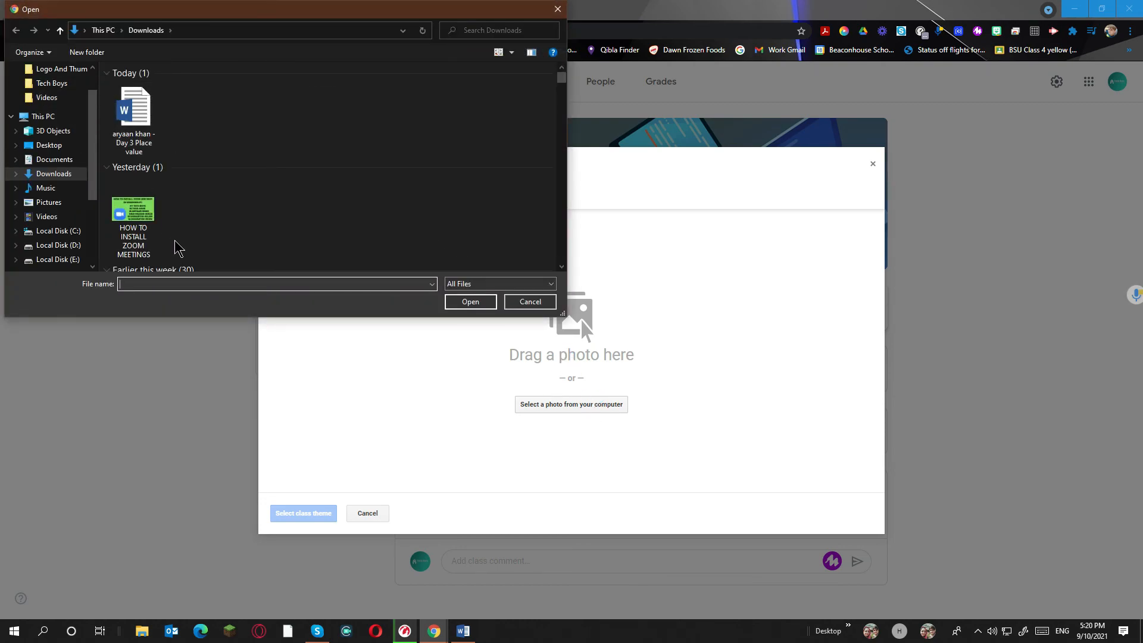
pyautogui.doubleClick(151, 225)
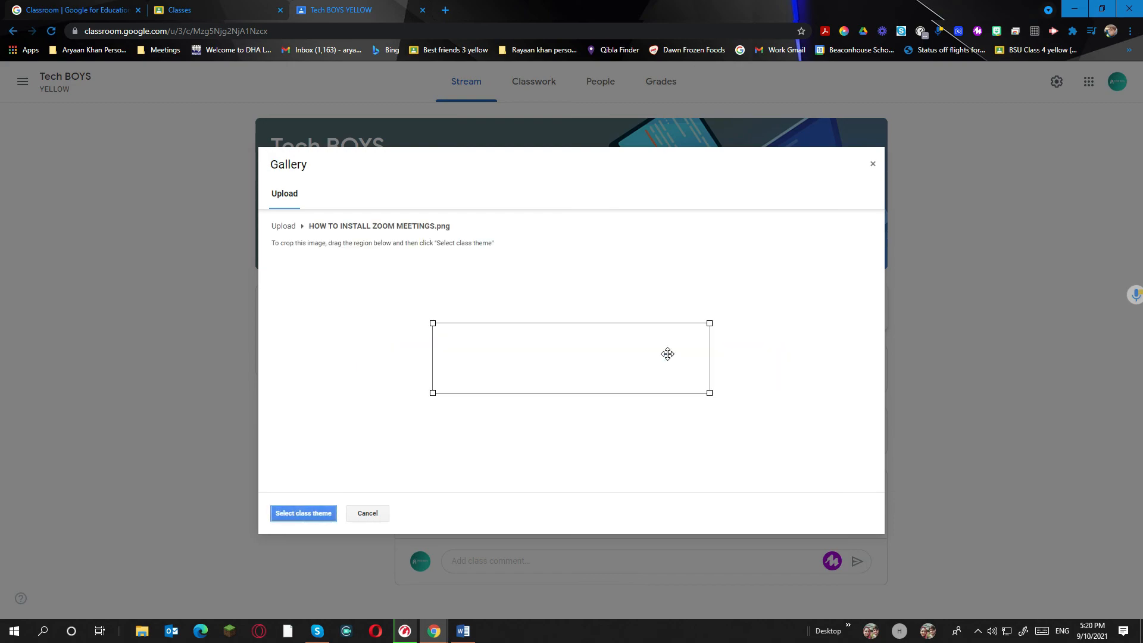
pyautogui.moveTo(434, 322); pyautogui.dragTo(408, 236)
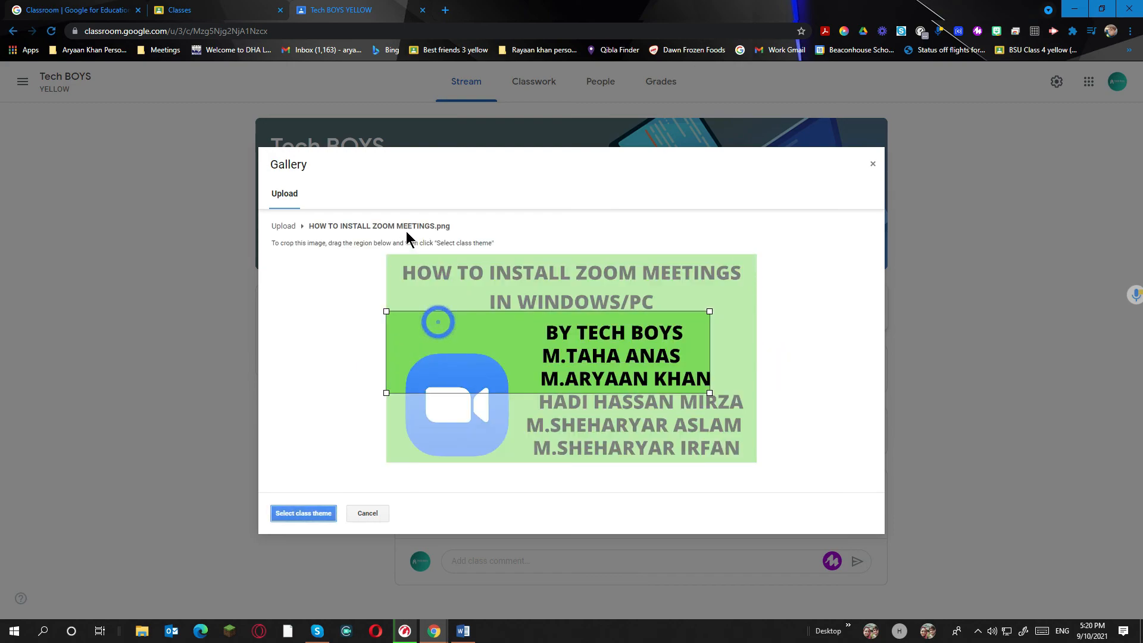
pyautogui.moveTo(710, 392); pyautogui.dragTo(755, 406)
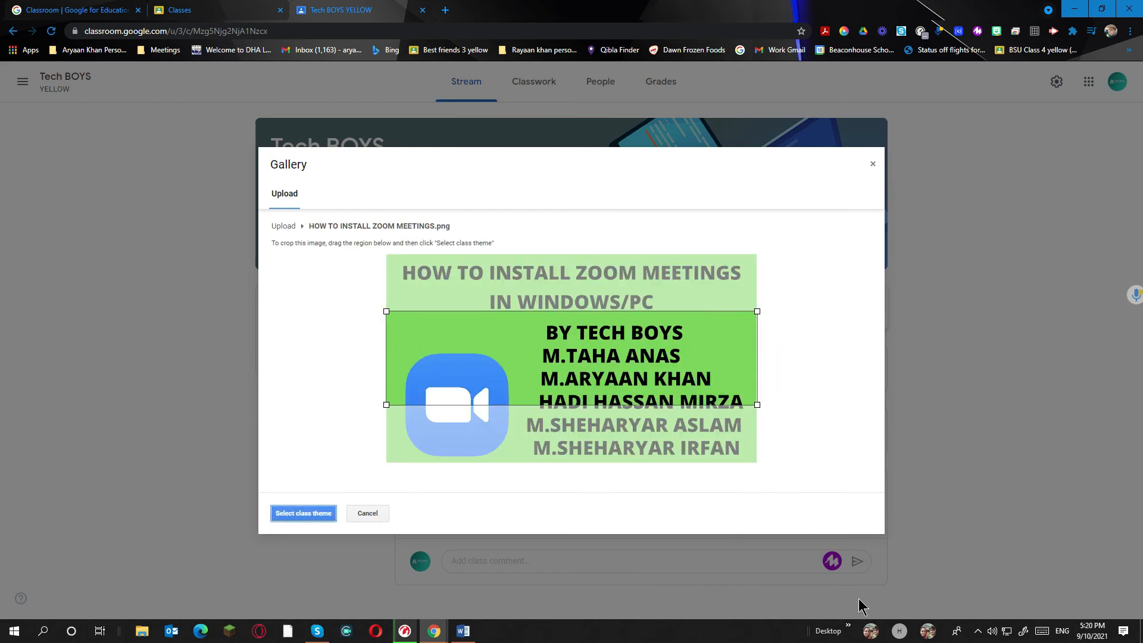
pyautogui.click(289, 512)
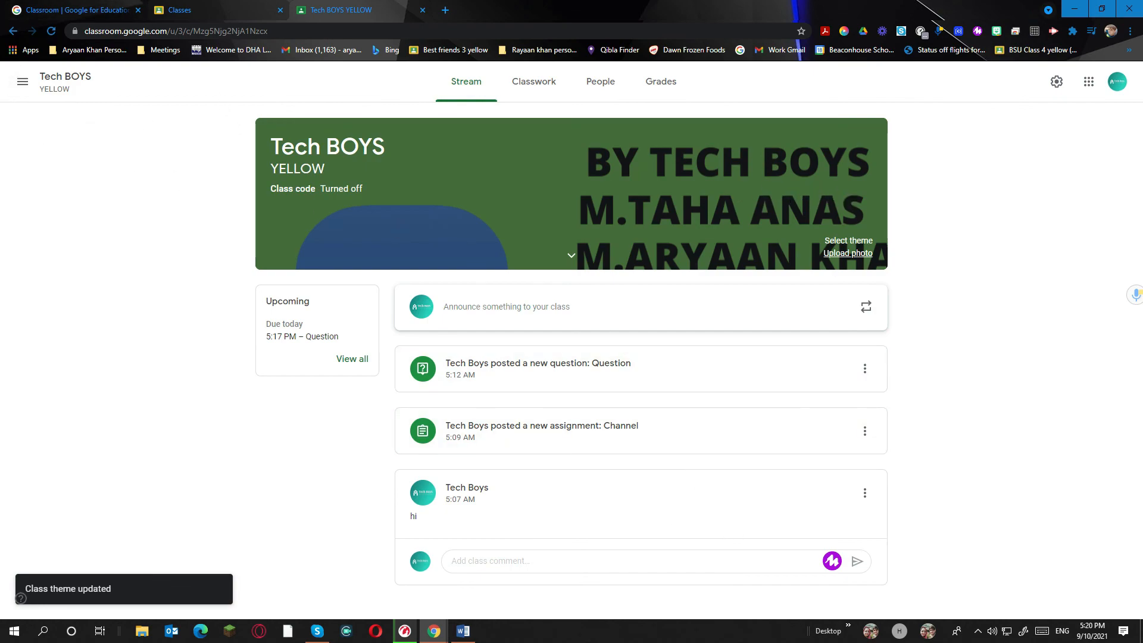
pyautogui.click(1075, 9)
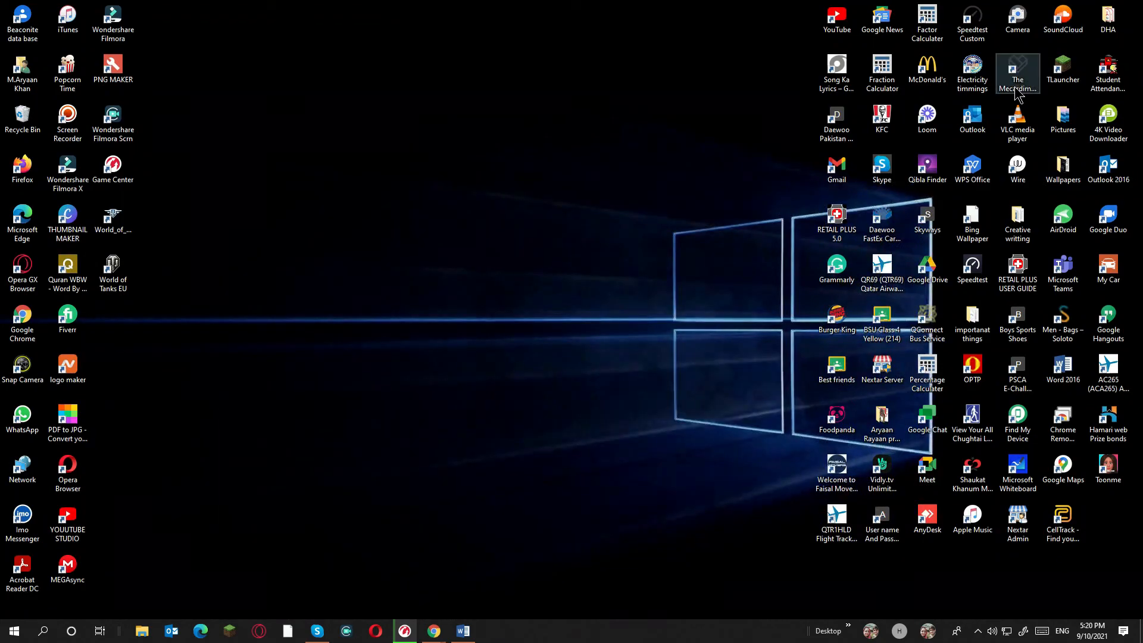